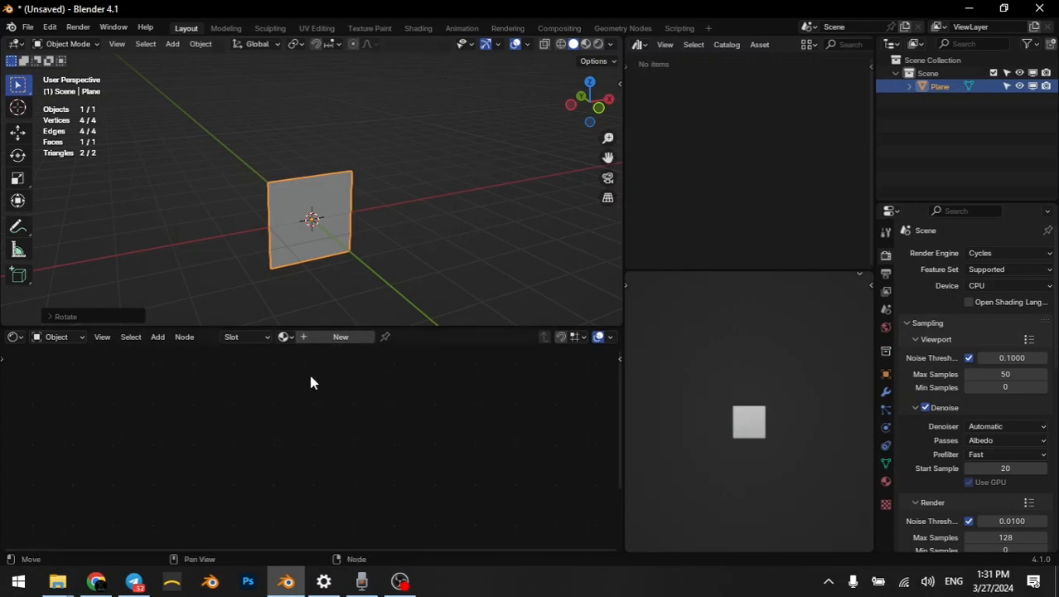
# Create a new material on the plane and raise its Principled BSDF emission strength to 6.3.
pyautogui.click(353, 343)
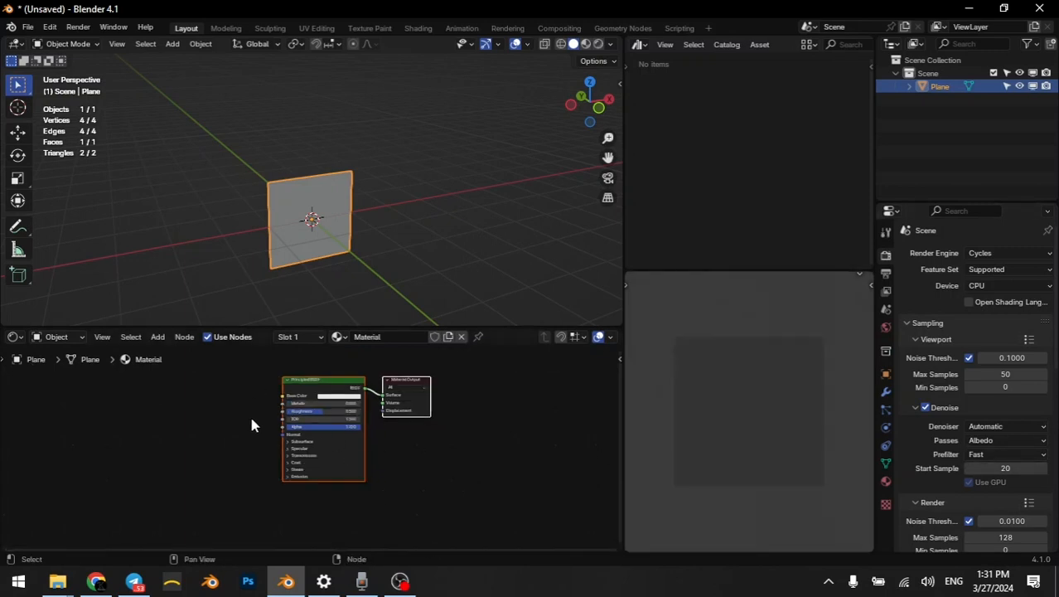
pyautogui.moveTo(252, 425); pyautogui.dragTo(326, 442, button='middle')
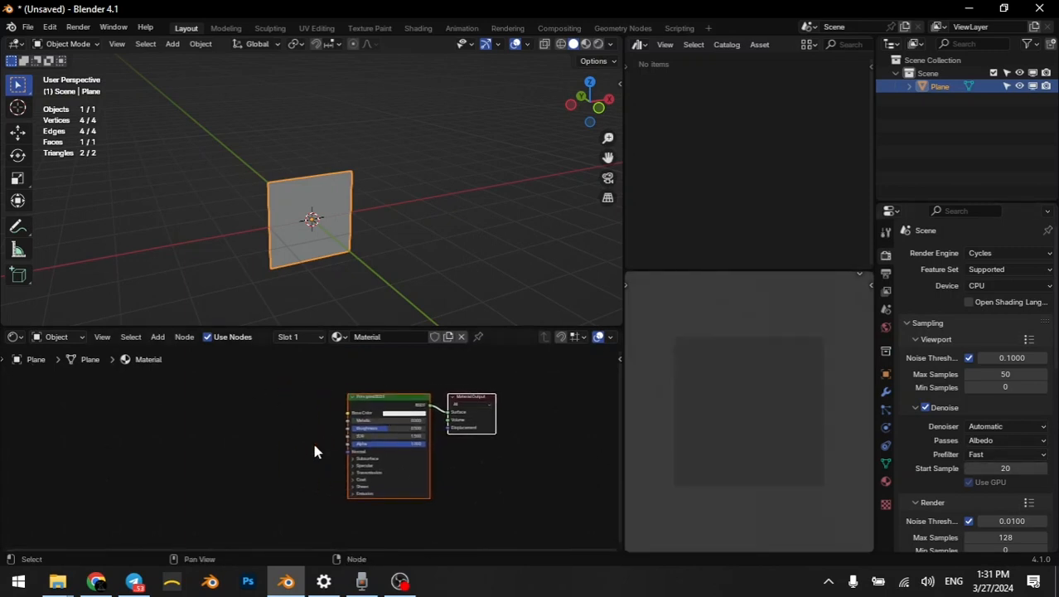
pyautogui.scroll(6, 315, 460)
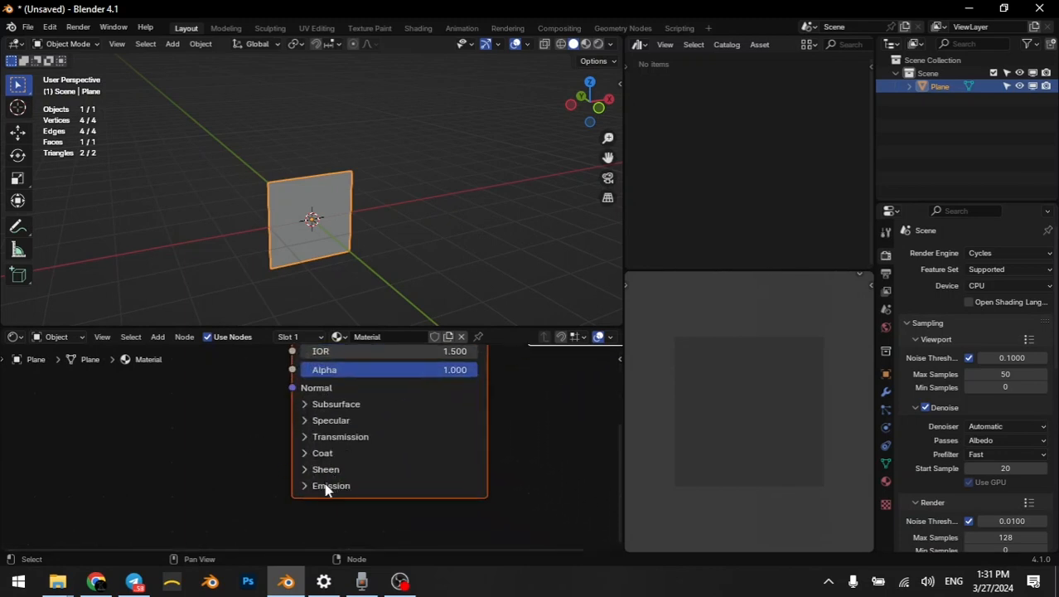
pyautogui.click(324, 485)
pyautogui.scroll(-2, 338, 504)
pyautogui.moveTo(340, 511); pyautogui.dragTo(390, 511)
pyautogui.moveTo(823, 392); pyautogui.dragTo(735, 379, button='middle')
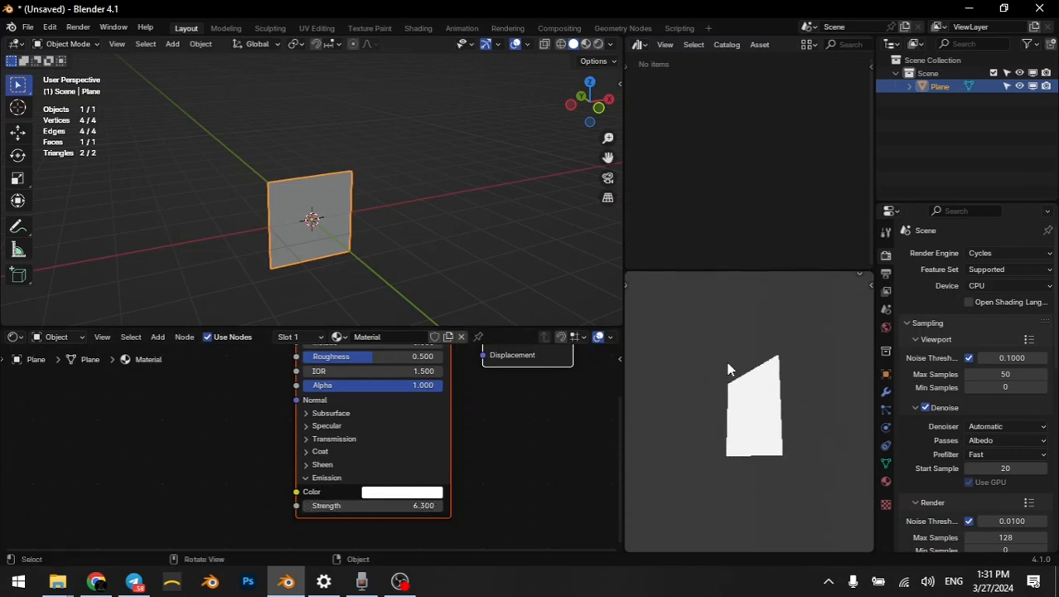
pyautogui.scroll(-1, 255, 425)
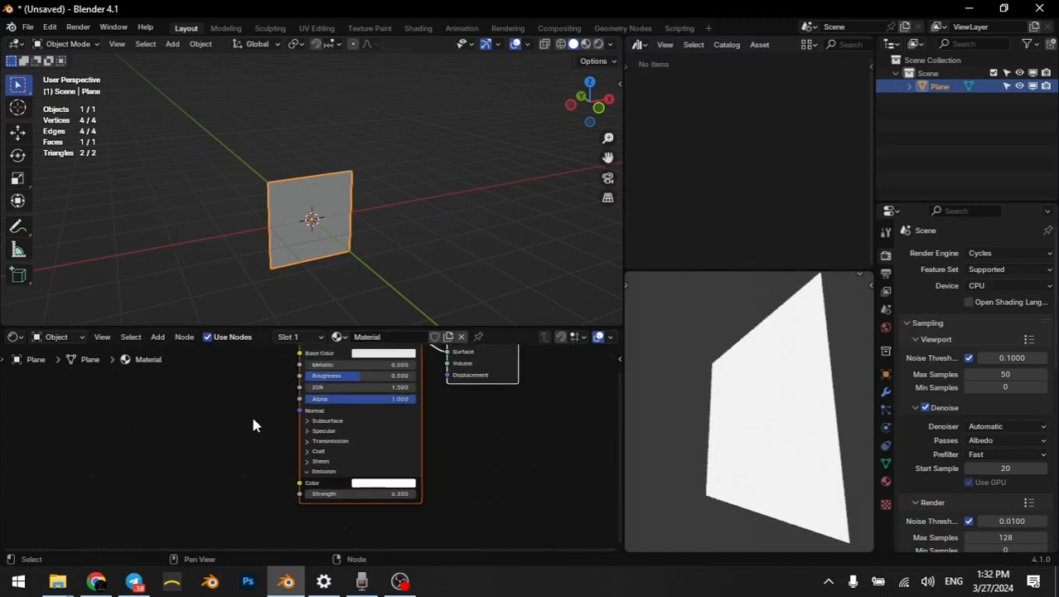
# Add a Voronoi Texture node well ahead of the Principled BSDF and preview its Distance output on the plane.
pyautogui.moveTo(294, 437); pyautogui.dragTo(389, 467, button='middle')
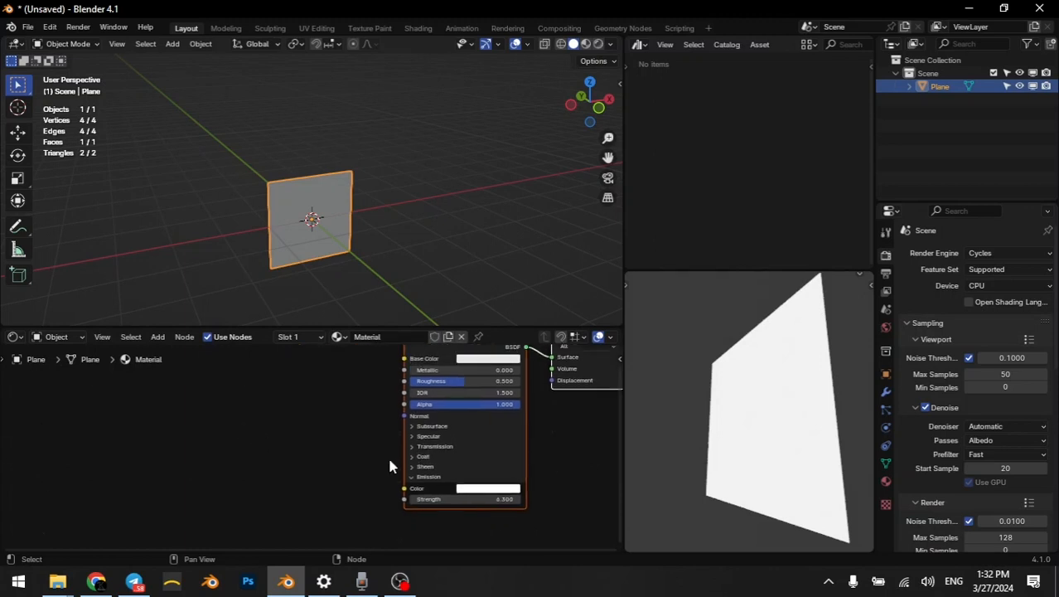
pyautogui.hotkey('shift', 'a')
pyautogui.moveTo(282, 432)
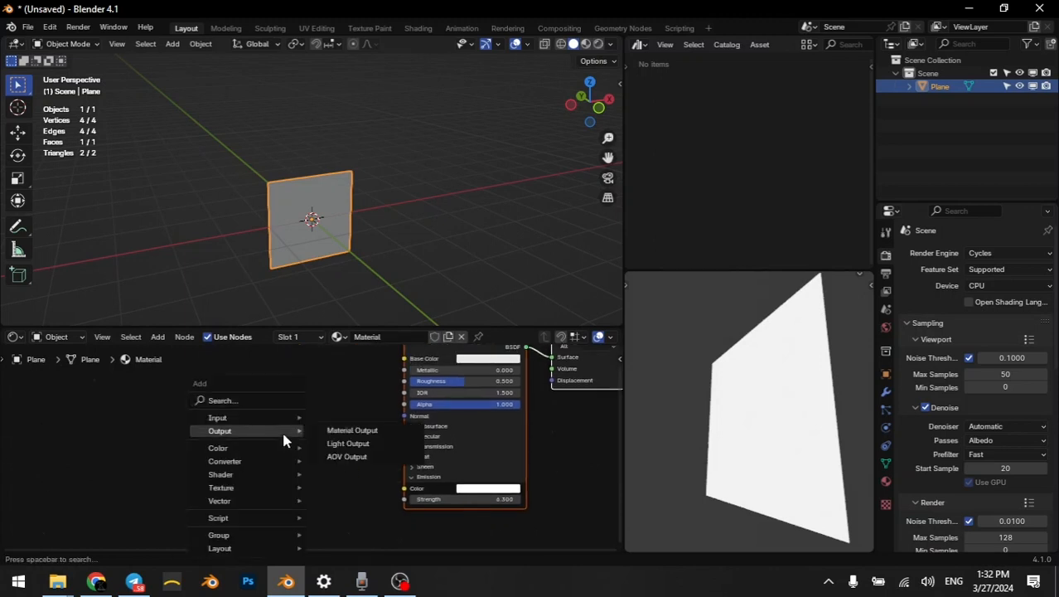
pyautogui.write('vo')
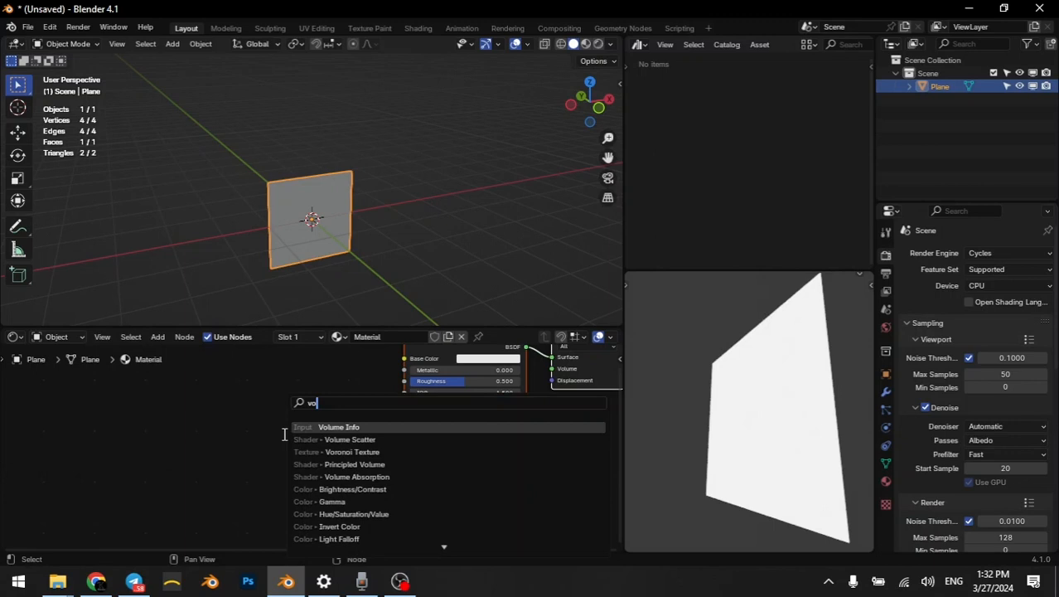
pyautogui.press('Down')
pyautogui.press('Down')
pyautogui.press('Return')
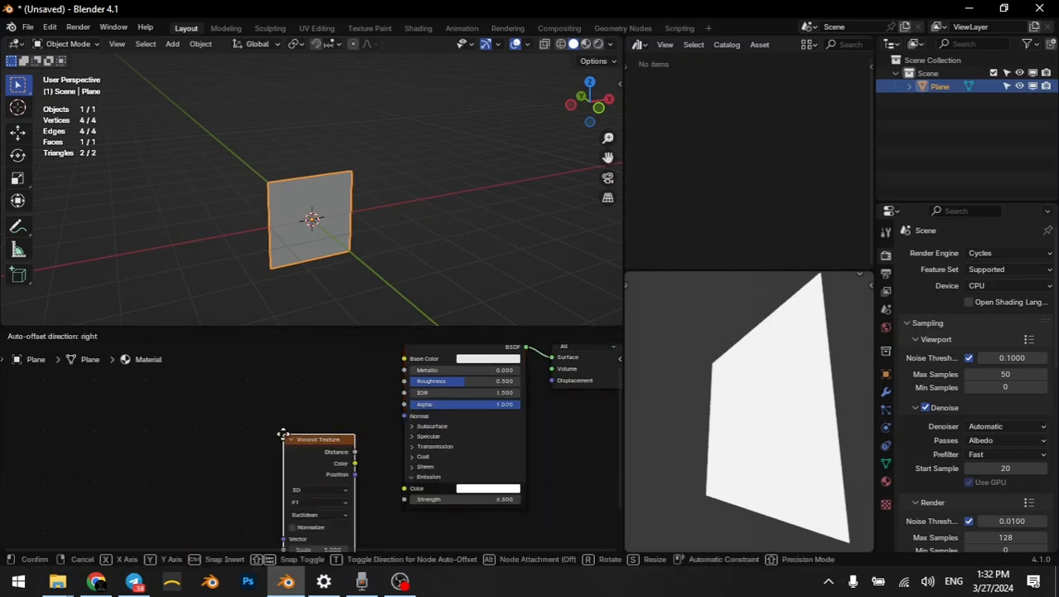
pyautogui.click(193, 396)
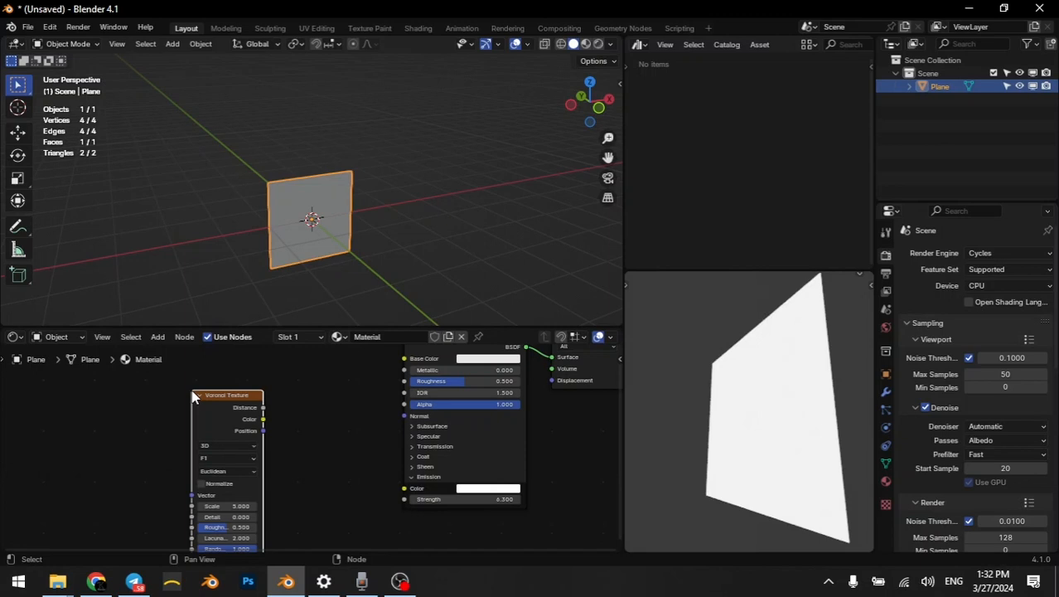
pyautogui.keyDown('ctrl'); pyautogui.keyDown('shift'); pyautogui.click(216, 429); pyautogui.keyUp('shift'); pyautogui.keyUp('ctrl')
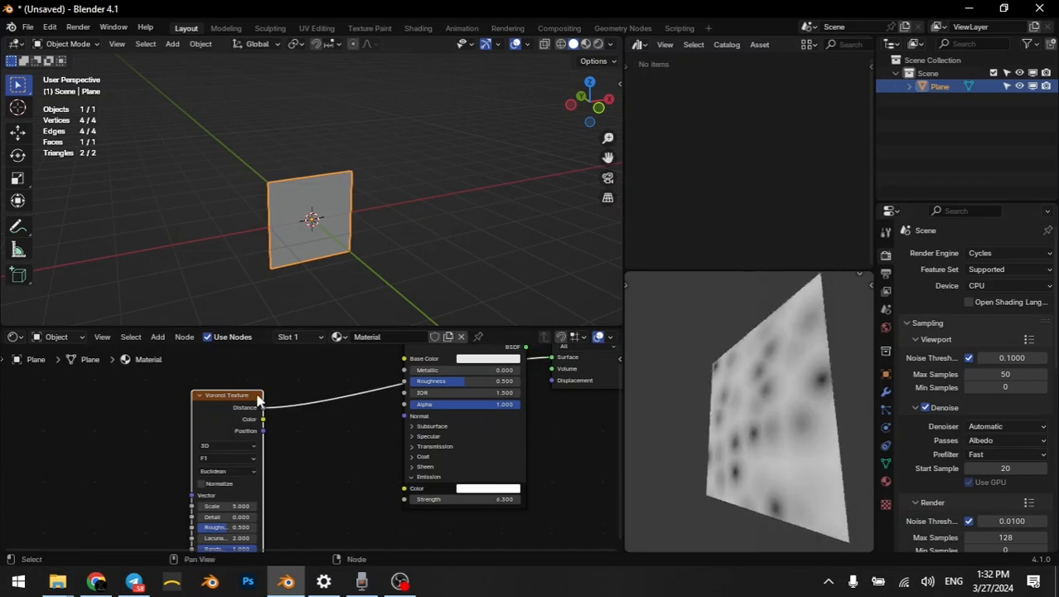
pyautogui.moveTo(218, 419); pyautogui.dragTo(116, 372)
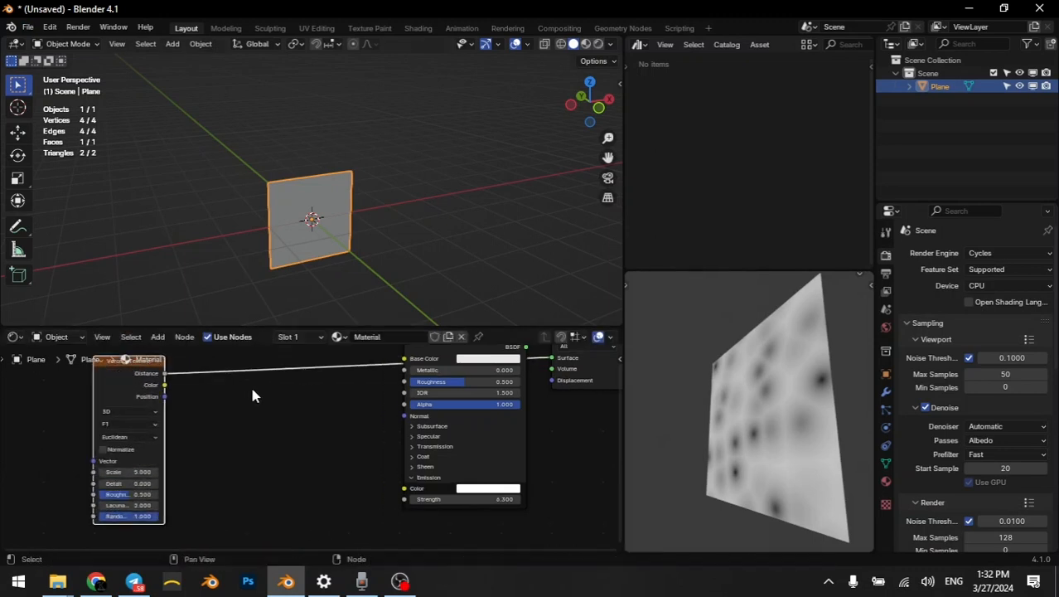
# Search the add-on preferences for "node" to check the Node Wrangler add-on.
pyautogui.click(50, 27)
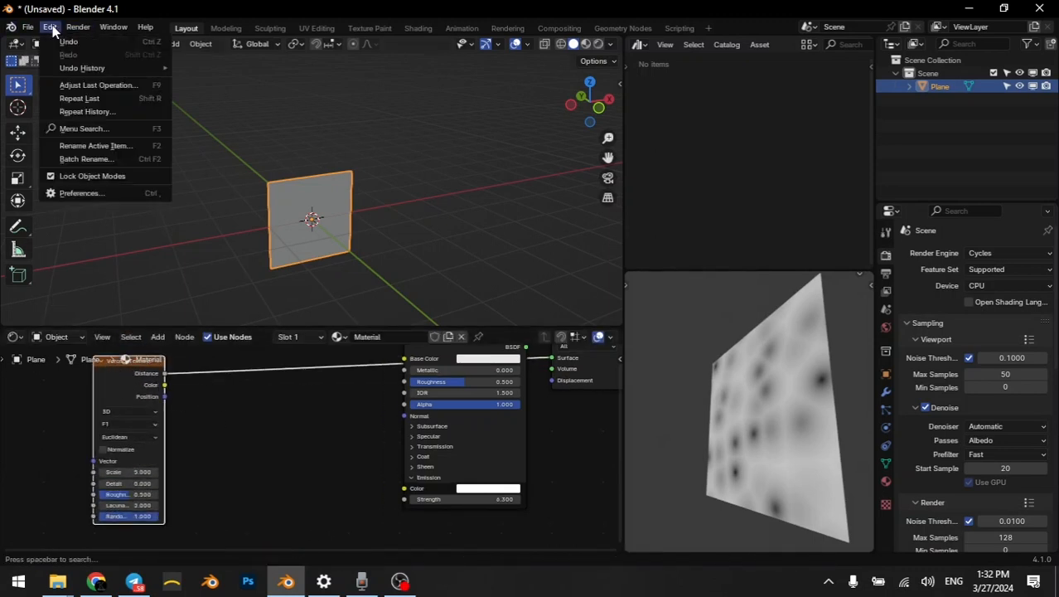
pyautogui.click(107, 194)
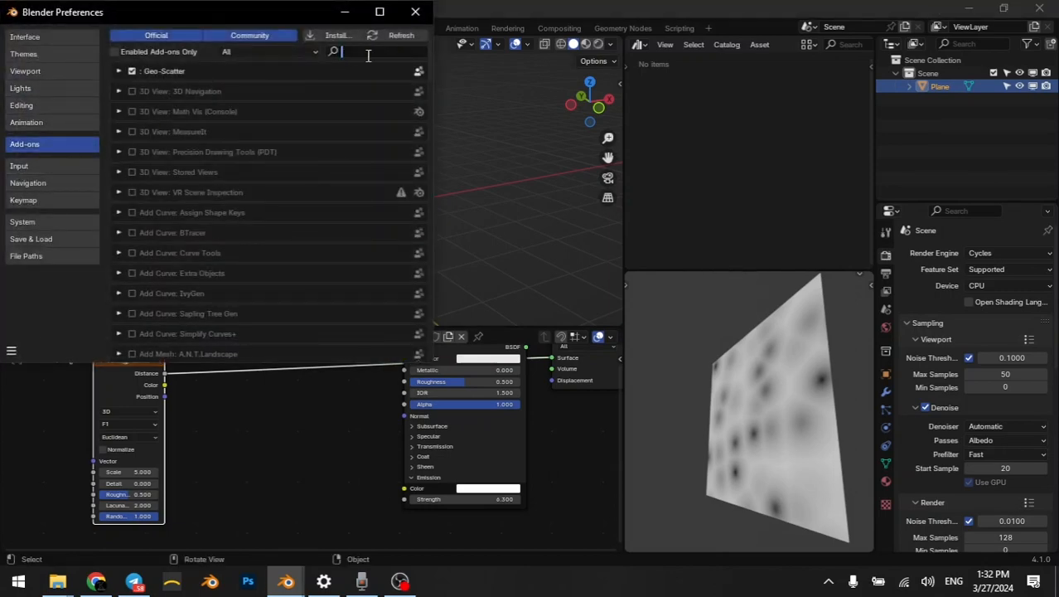
pyautogui.write('node')
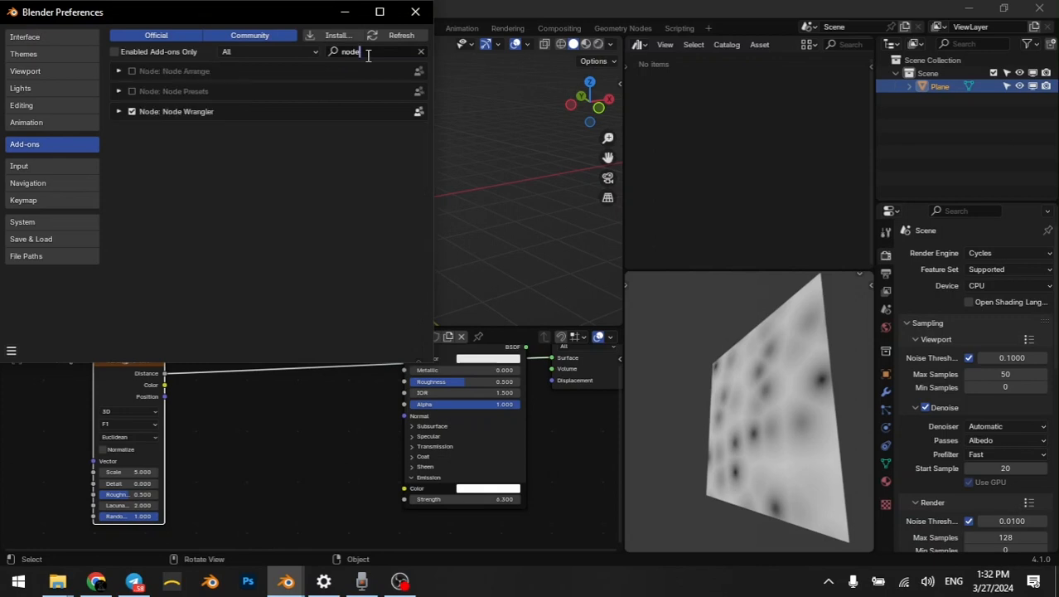
pyautogui.click(415, 12)
# Set the Voronoi Texture's randomness to 0 and inspect the pattern on the rendered plane.
pyautogui.moveTo(122, 362); pyautogui.dragTo(297, 444, button='middle')
pyautogui.scroll(4, 307, 439)
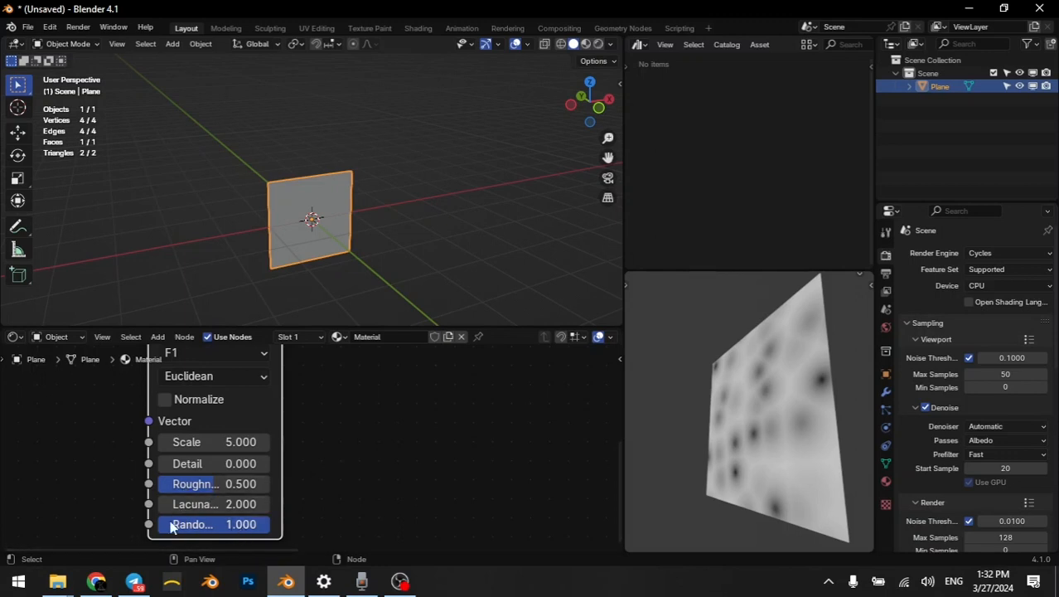
pyautogui.click(227, 520)
pyautogui.click(147, 520)
pyautogui.click(223, 523)
pyautogui.click(146, 532)
pyautogui.moveTo(238, 534); pyautogui.dragTo(116, 535)
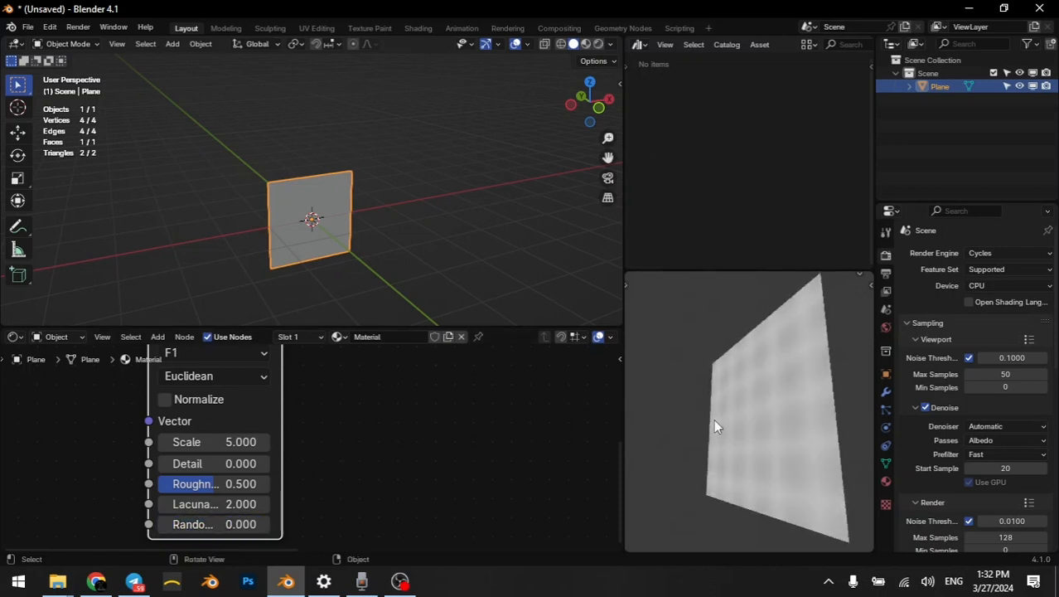
pyautogui.moveTo(713, 425); pyautogui.dragTo(749, 431, button='middle')
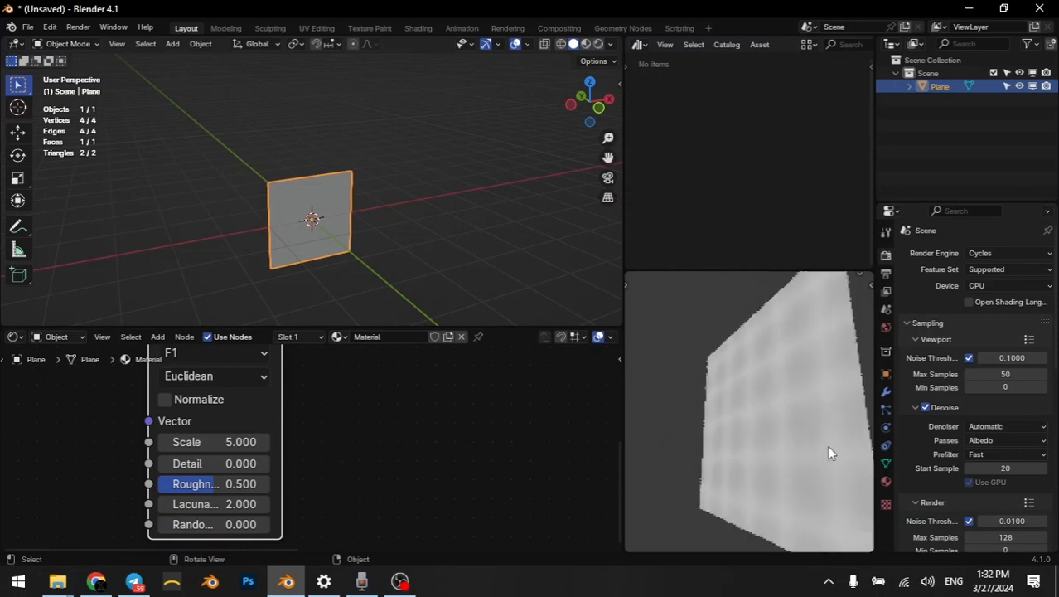
pyautogui.moveTo(828, 453); pyautogui.dragTo(809, 378, button='middle')
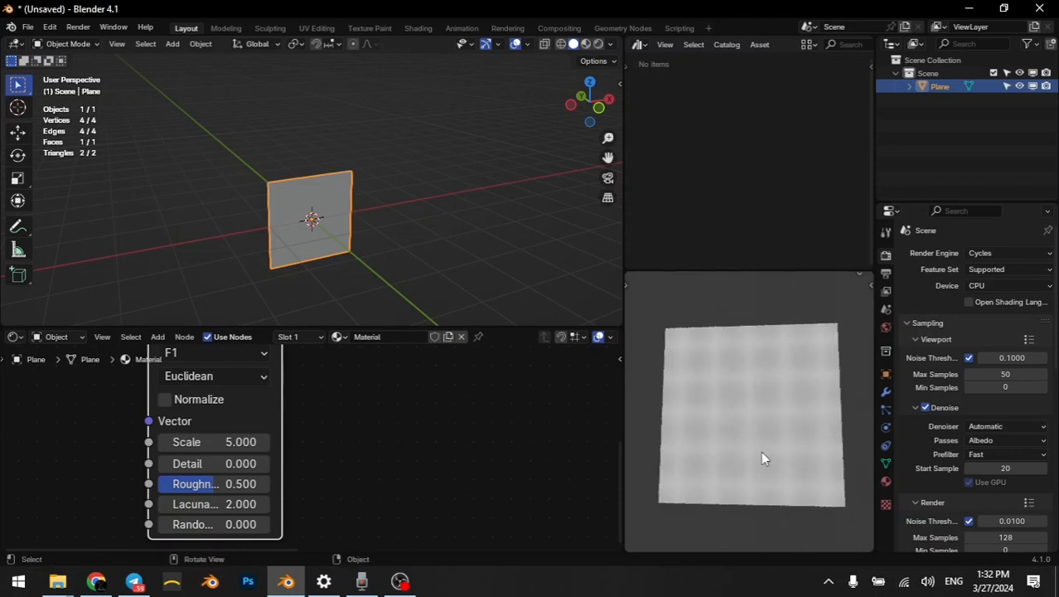
pyautogui.scroll(3, 761, 451)
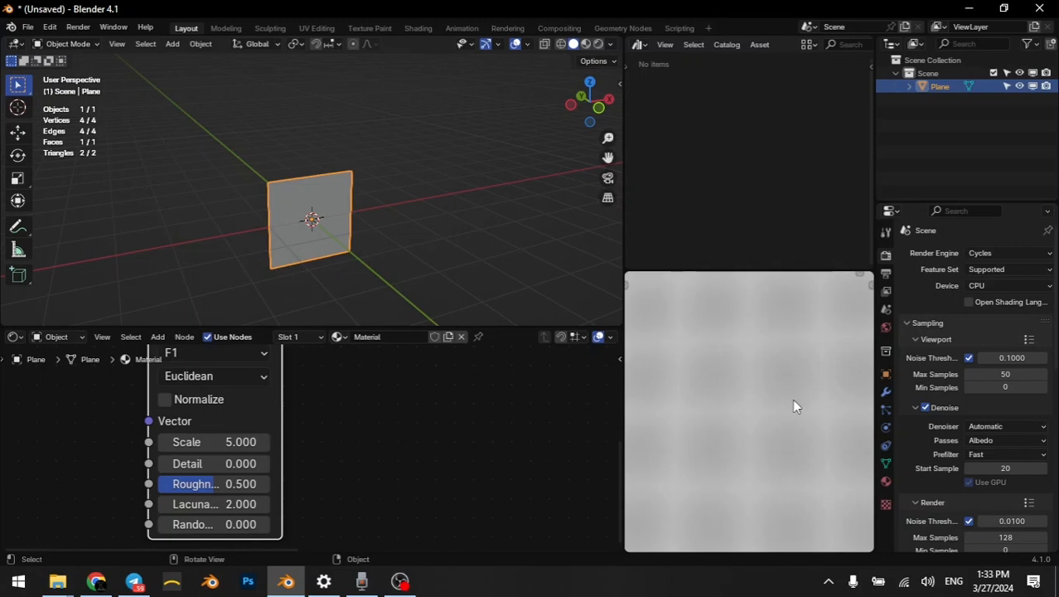
# Insert a Color Ramp node on the link coming from the Voronoi Texture's Distance output.
pyautogui.scroll(-2, 307, 439)
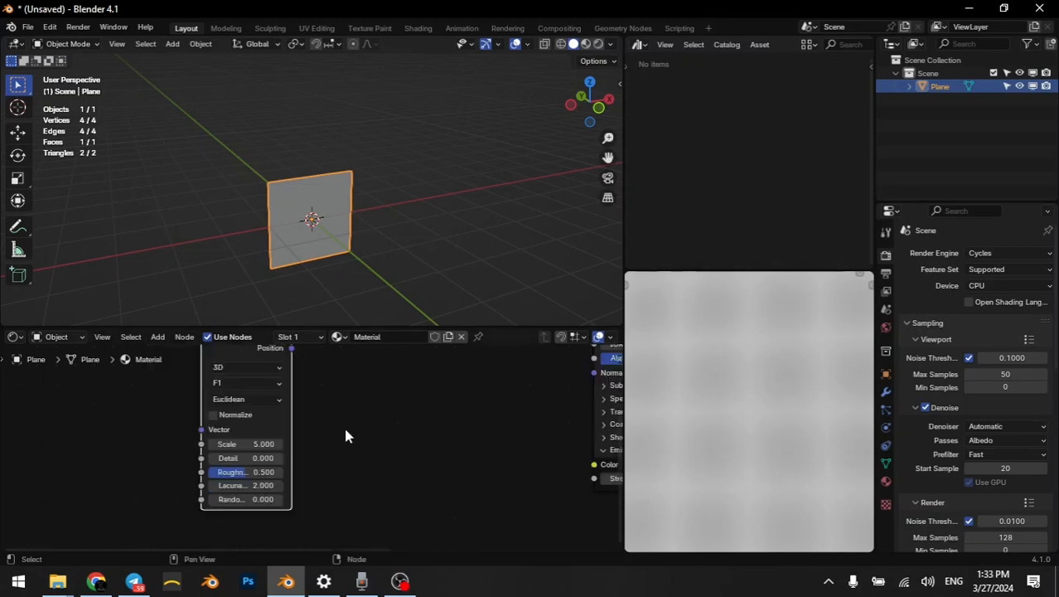
pyautogui.keyDown('shift'); pyautogui.scroll(4, 282, 431); pyautogui.keyUp('shift')
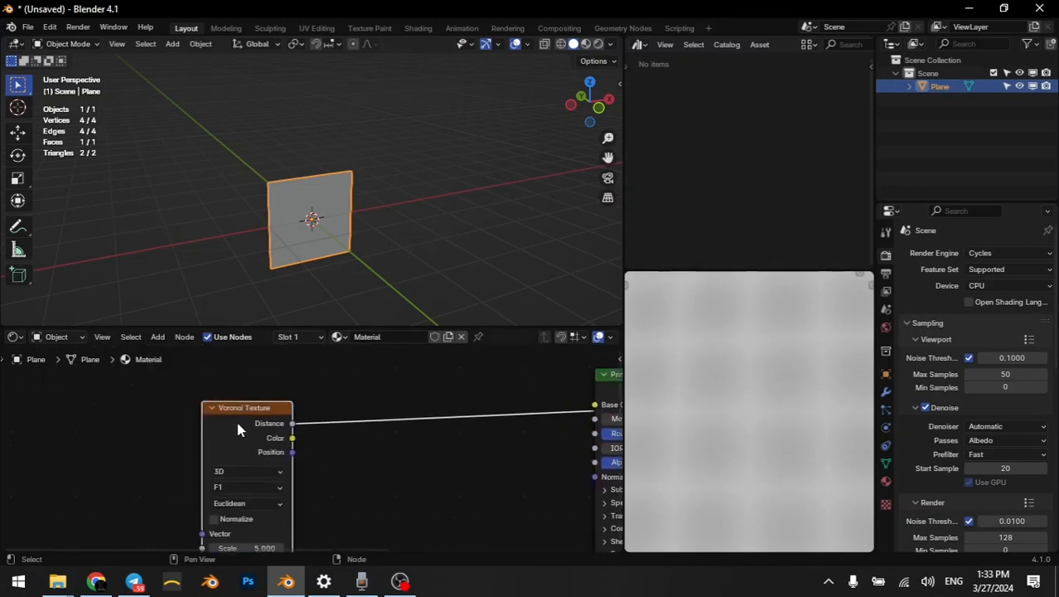
pyautogui.hotkey('shift', 'a')
pyautogui.write('colo')
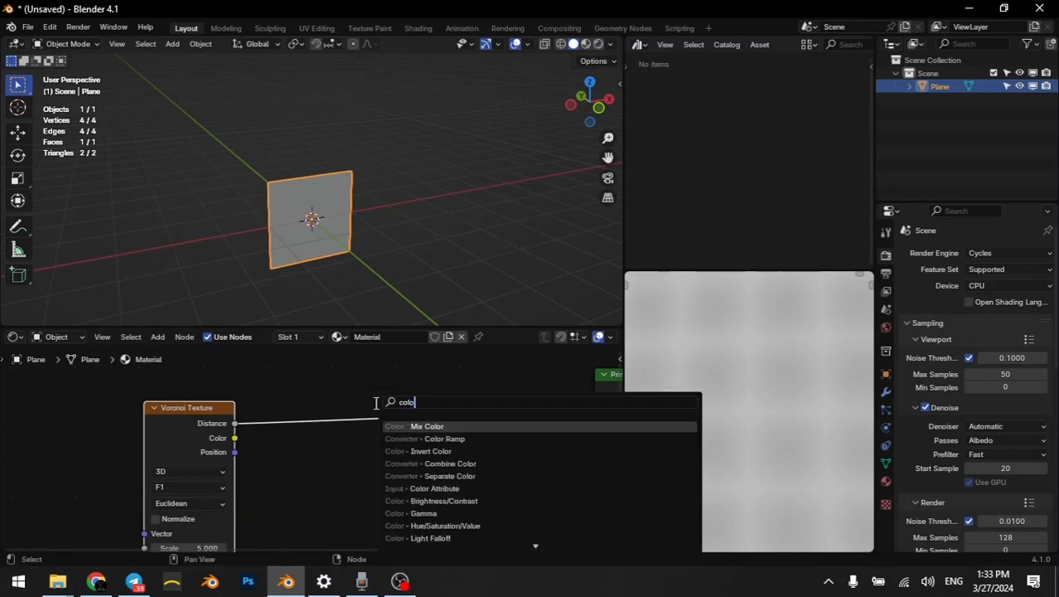
pyautogui.press('Down')
pyautogui.press('Return')
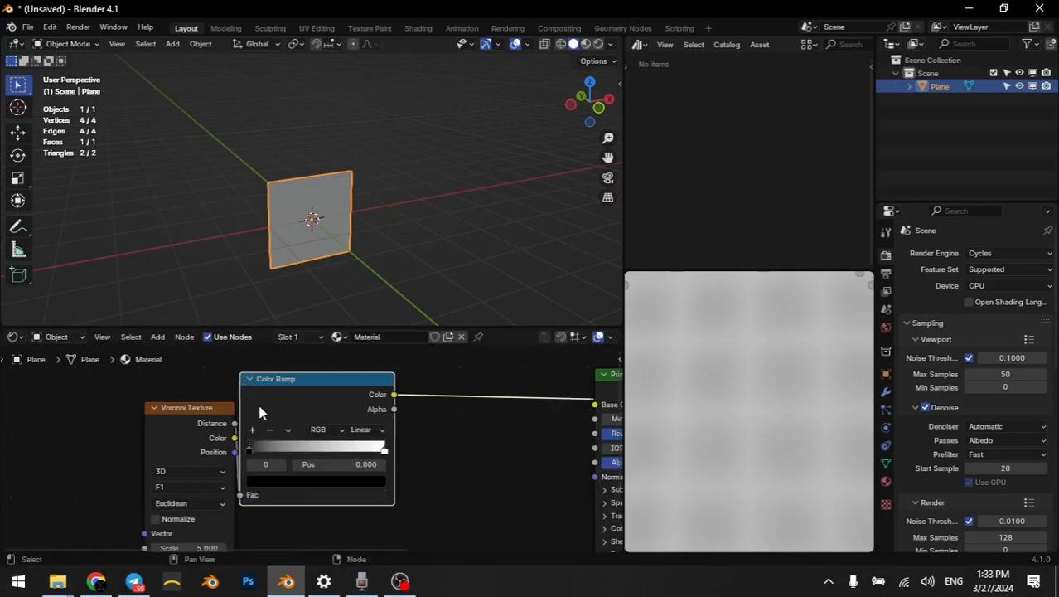
pyautogui.click(344, 387)
# Reverse the order of the Color Ramp stops, placing the white stop at 0.640 and the black stop at 0.694.
pyautogui.moveTo(296, 448); pyautogui.dragTo(381, 450)
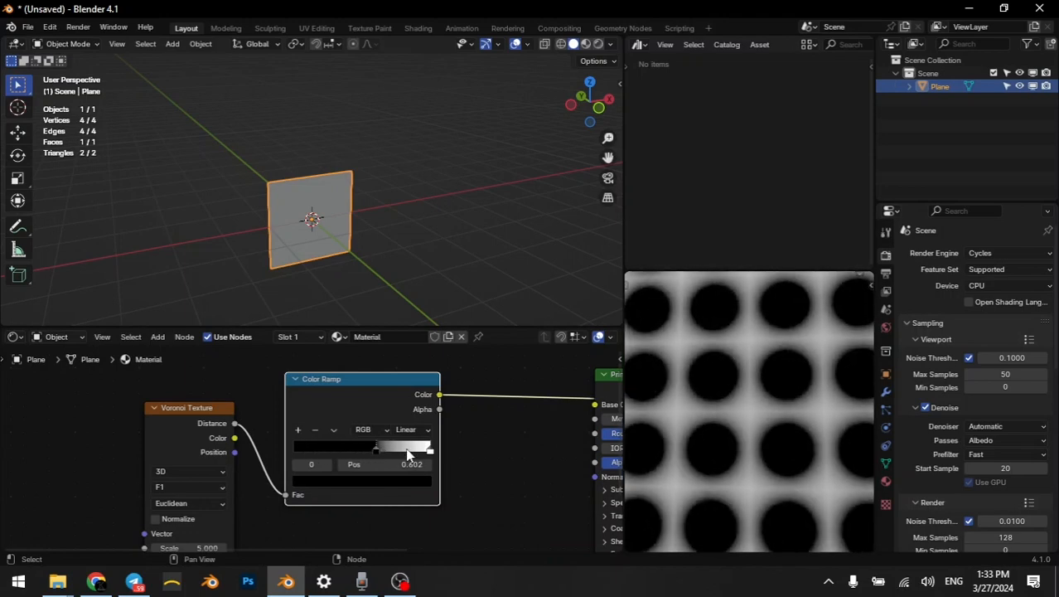
pyautogui.moveTo(374, 449); pyautogui.dragTo(384, 452)
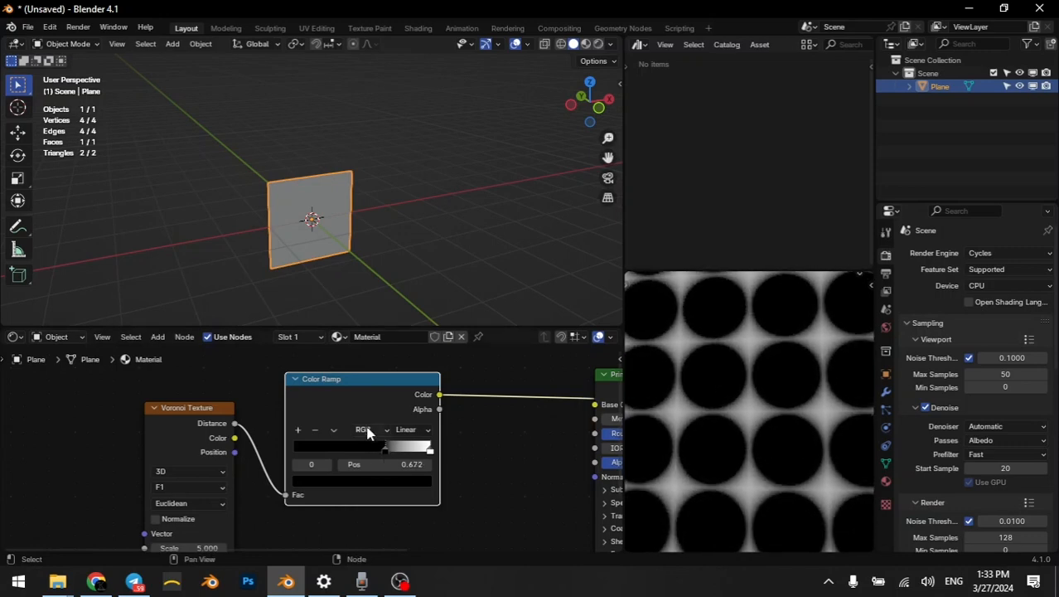
pyautogui.scroll(1, 356, 427)
pyautogui.scroll(1, 396, 483)
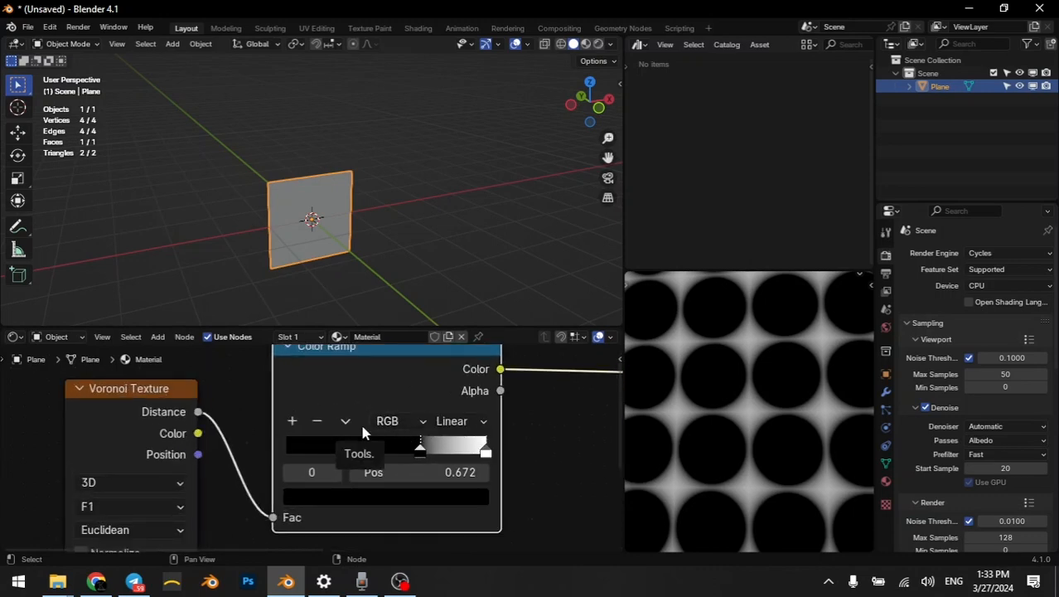
pyautogui.moveTo(485, 455); pyautogui.dragTo(358, 478)
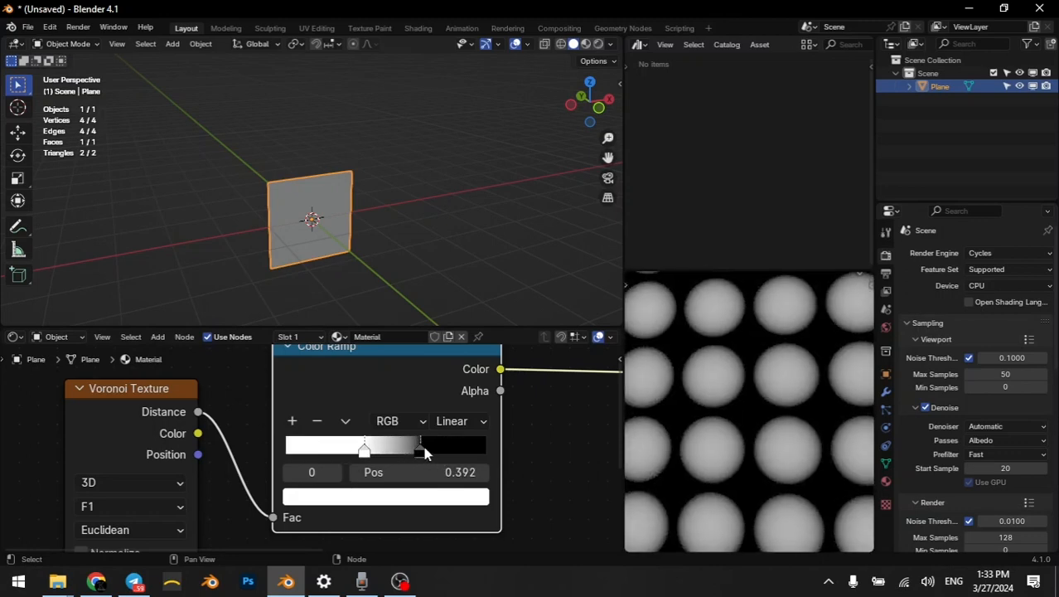
pyautogui.moveTo(421, 448)
pyautogui.mouseDown()
pyautogui.moveTo(456, 444)
pyautogui.moveTo(419, 463)
pyautogui.moveTo(429, 465)
pyautogui.mouseUp()
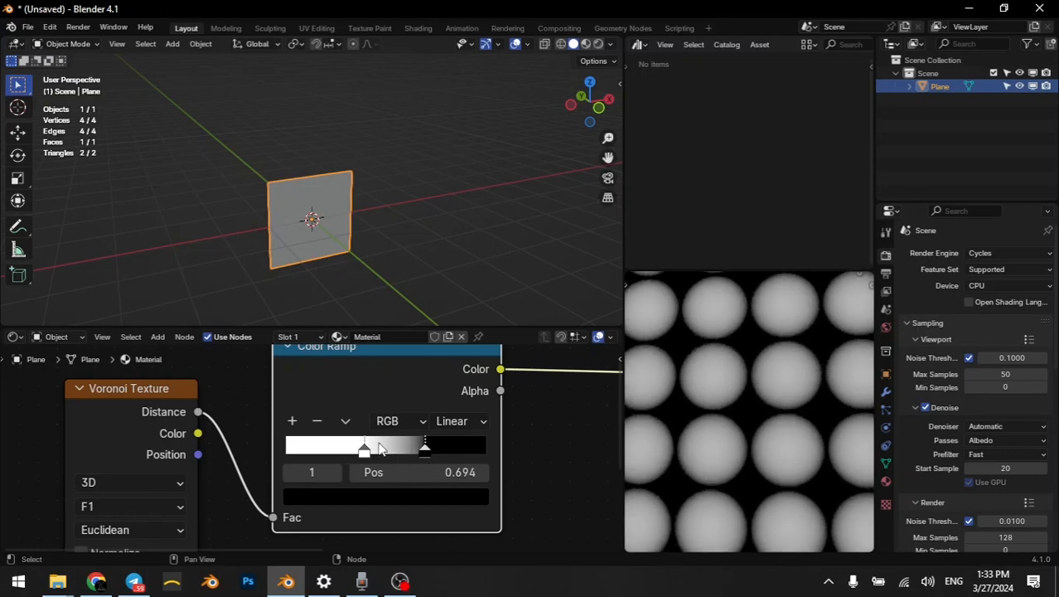
pyautogui.moveTo(368, 452); pyautogui.dragTo(420, 451)
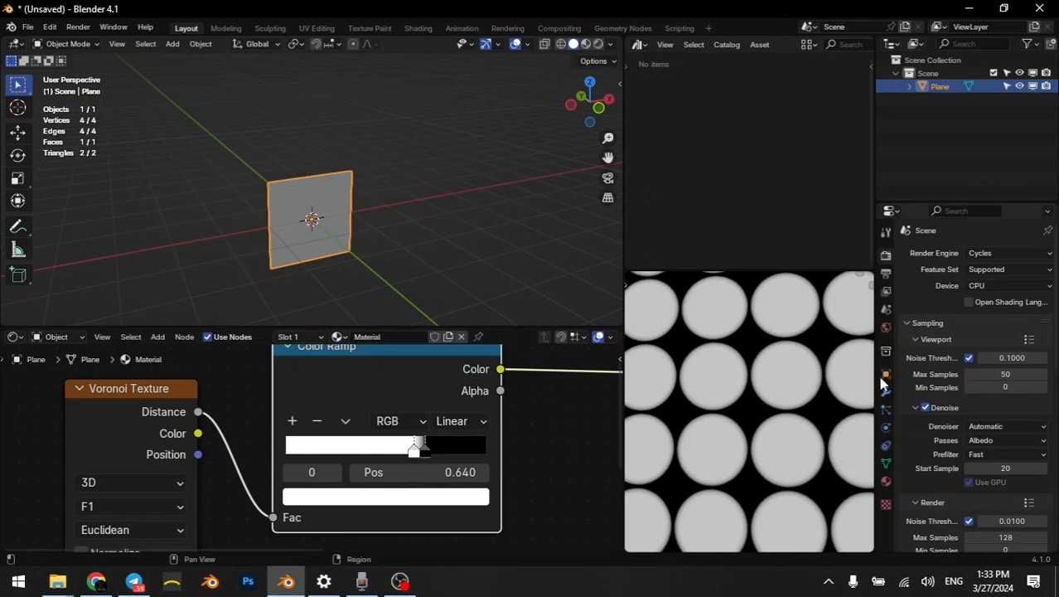
# Move the Color Ramp's white stop to 0.532 and compare the dots' edges near and far in the render.
pyautogui.scroll(-4, 787, 445)
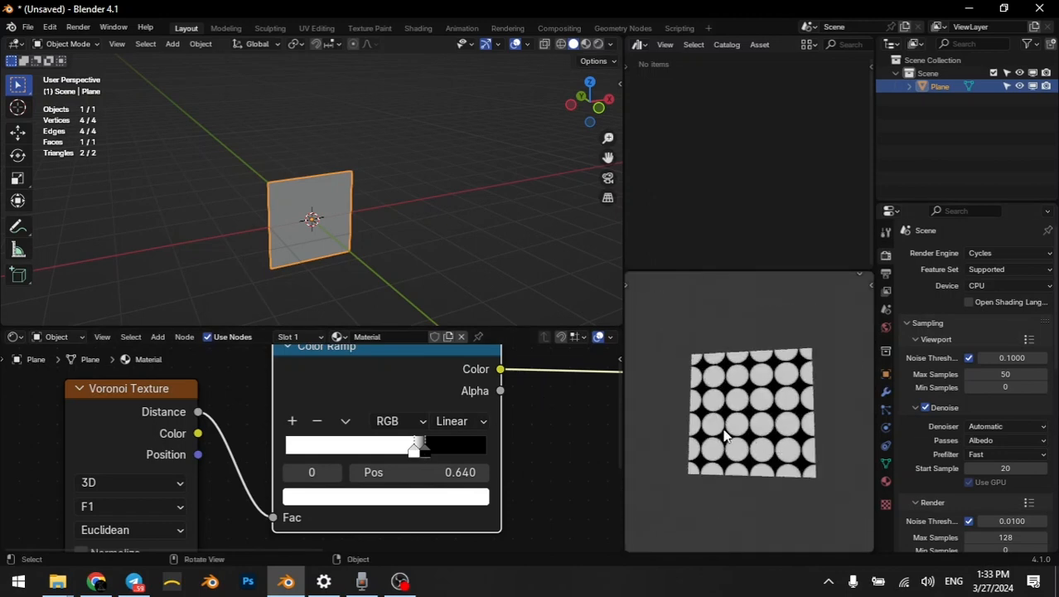
pyautogui.scroll(2, 441, 488)
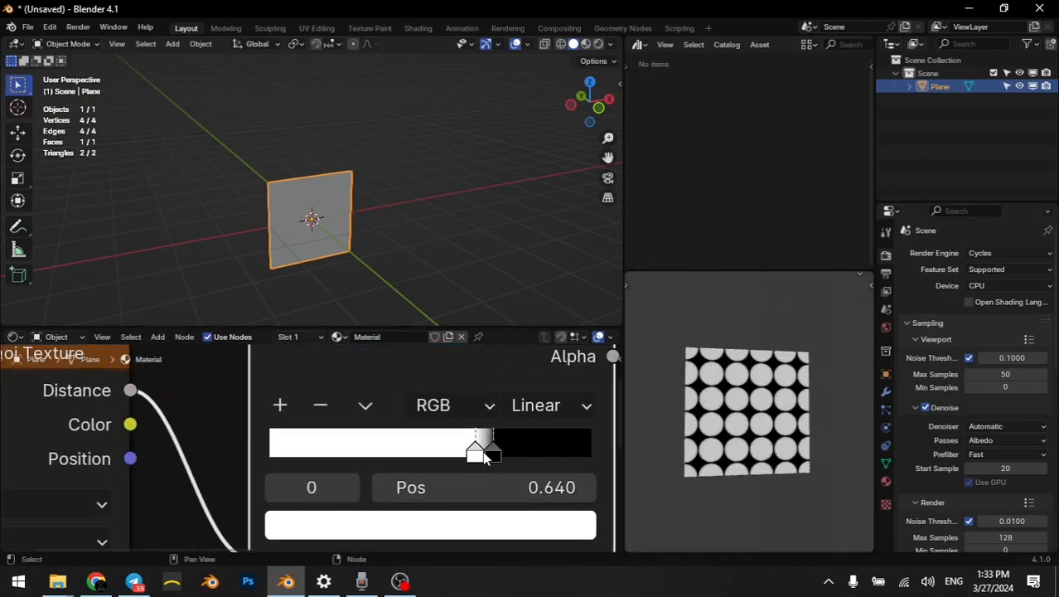
pyautogui.moveTo(475, 459); pyautogui.dragTo(441, 458)
pyautogui.scroll(5, 764, 407)
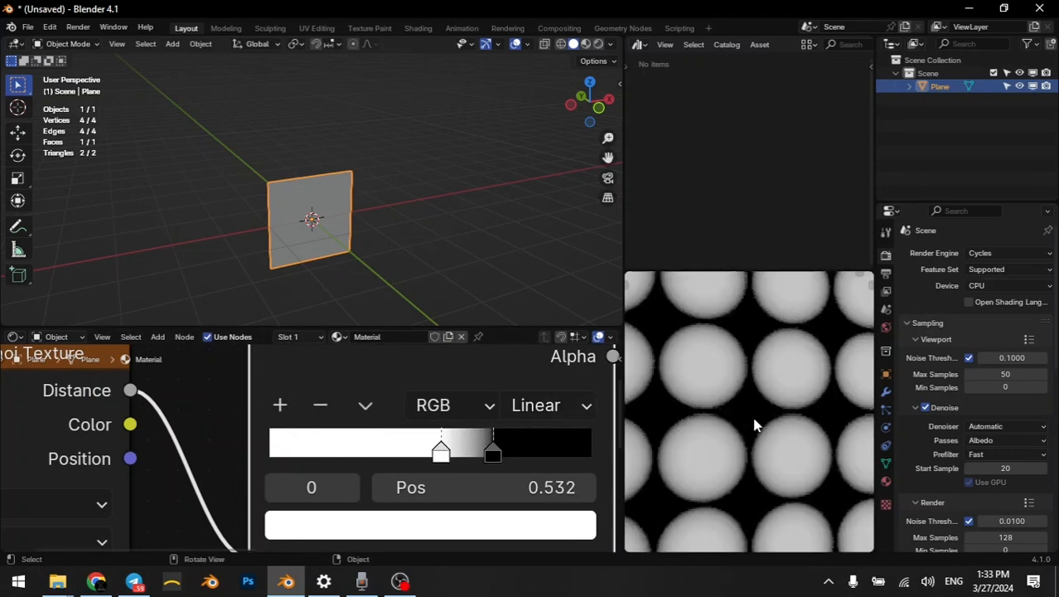
pyautogui.scroll(-4, 757, 421)
pyautogui.scroll(3, 754, 425)
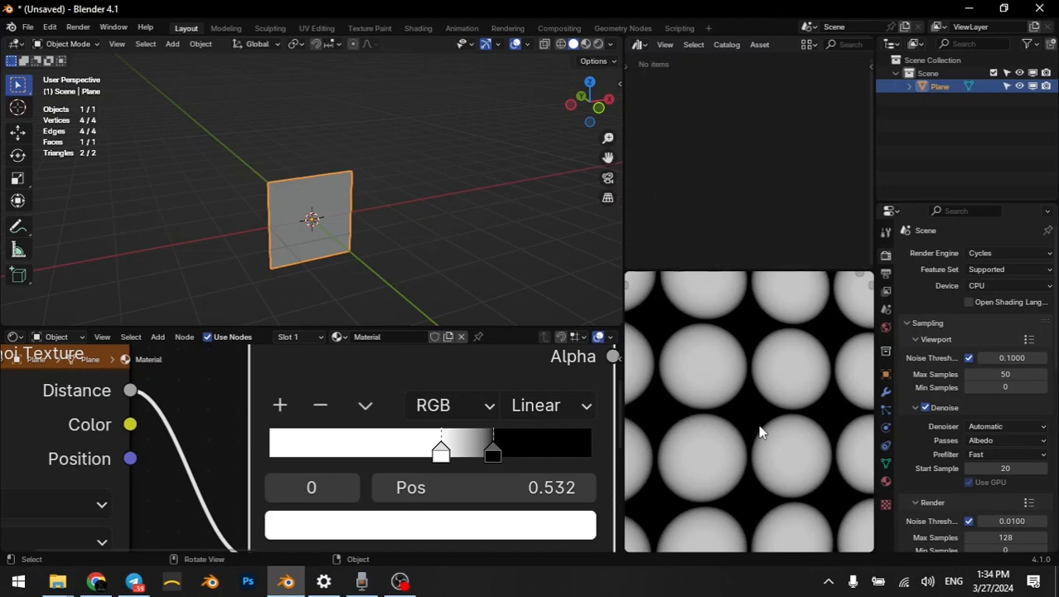
# Switch the Color Ramp's interpolation to Constant and inspect the dots' edges up close.
pyautogui.click(560, 410)
pyautogui.click(577, 370)
pyautogui.scroll(5, 745, 390)
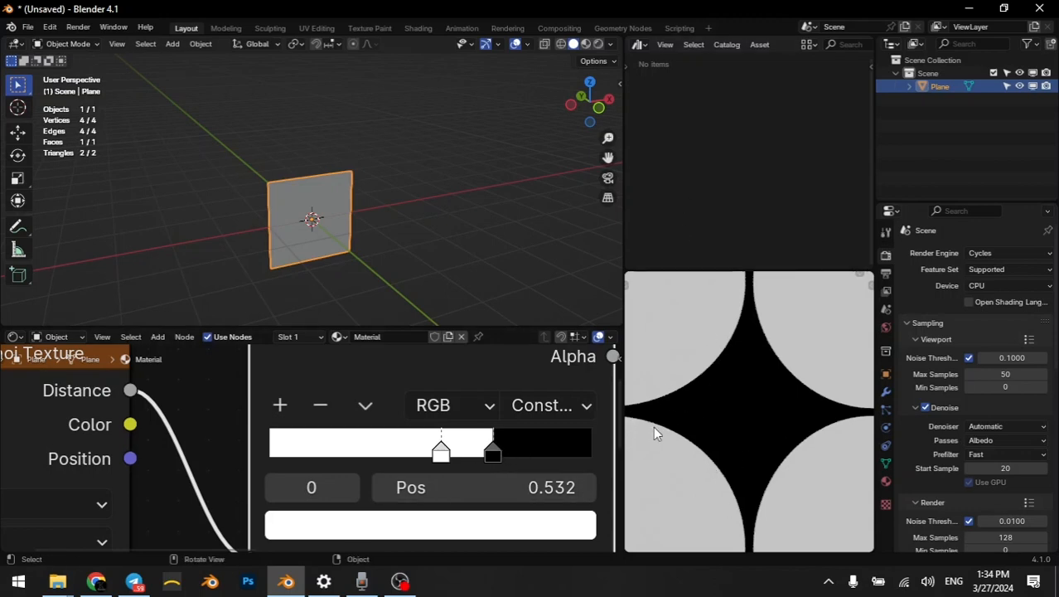
# Nudge the Color Ramp's white stop slightly towards white and move the black stop to 0.601 to shrink the dots.
pyautogui.scroll(-5, 655, 427)
pyautogui.scroll(-2, 753, 408)
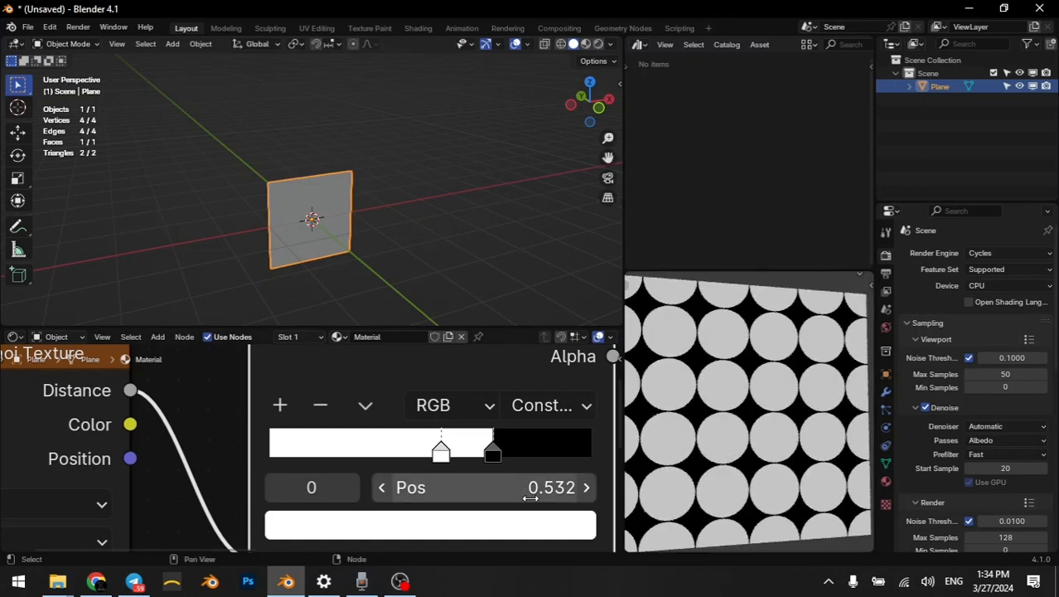
pyautogui.keyDown('shift'); pyautogui.moveTo(530, 498); pyautogui.dragTo(508, 489); pyautogui.keyUp('shift')
pyautogui.click(495, 452)
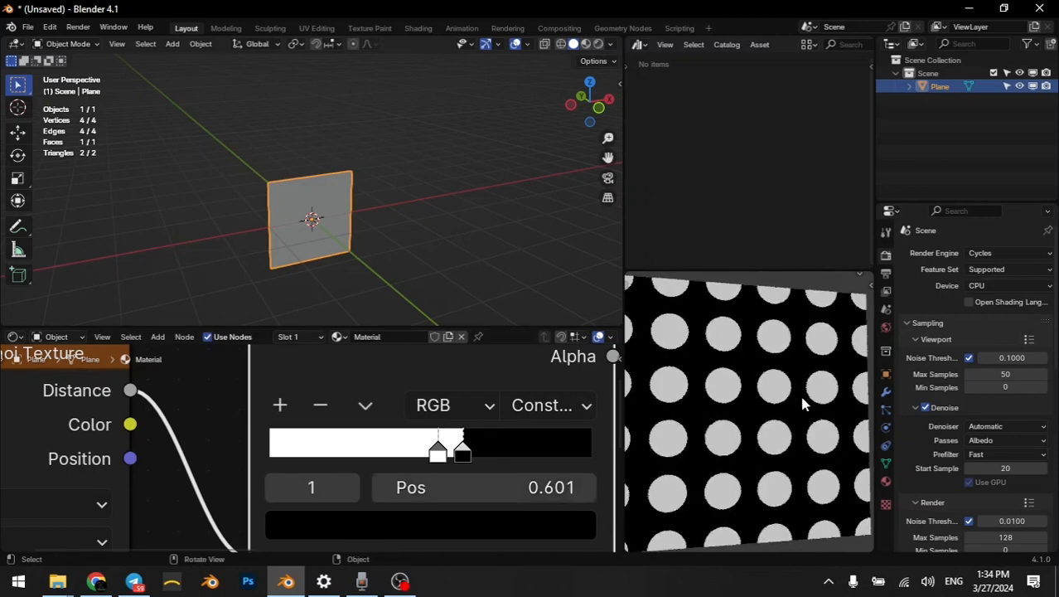
pyautogui.scroll(-5, 800, 396)
pyautogui.moveTo(803, 401); pyautogui.dragTo(708, 372, button='middle')
pyautogui.scroll(-4, 342, 448)
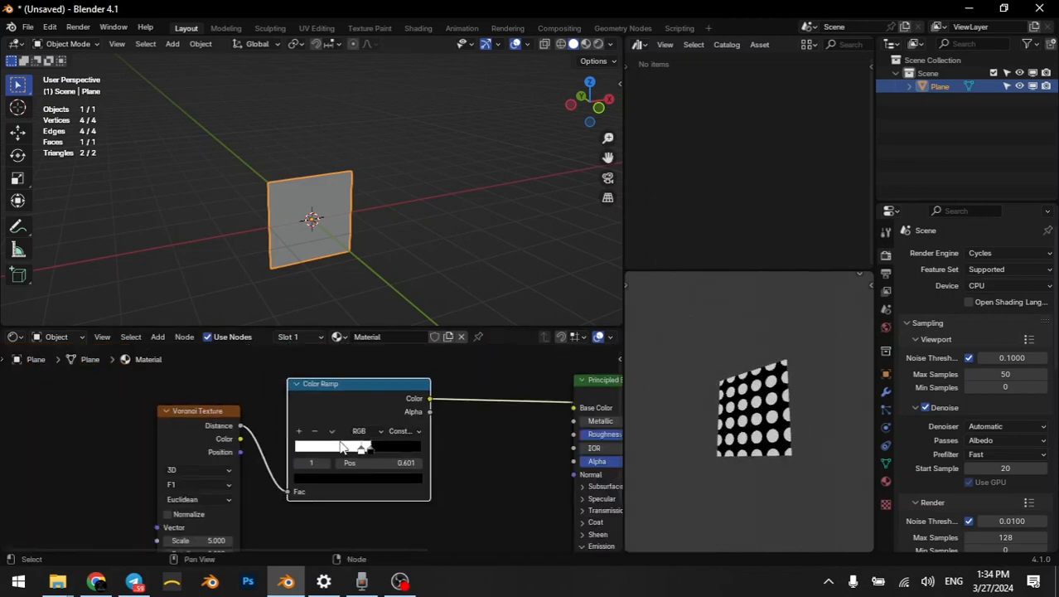
# Try a Scale of 50 on the Voronoi Texture and inspect the dot pattern up close.
pyautogui.keyDown('shift'); pyautogui.scroll(-3, 343, 447); pyautogui.keyUp('shift')
pyautogui.scroll(3, 220, 436)
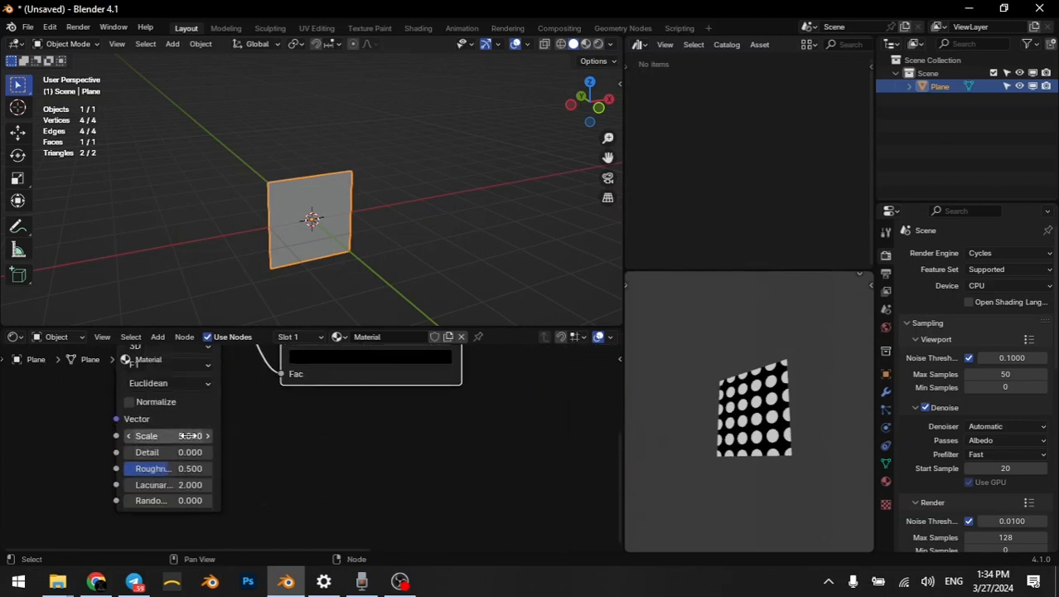
pyautogui.click(190, 435)
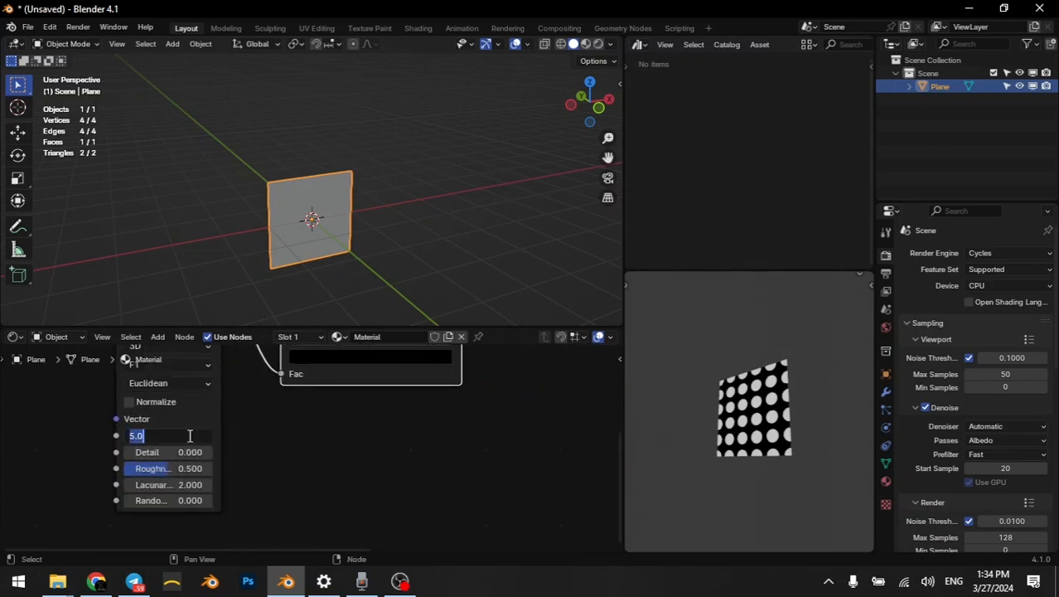
pyautogui.write('50')
pyautogui.press('Return')
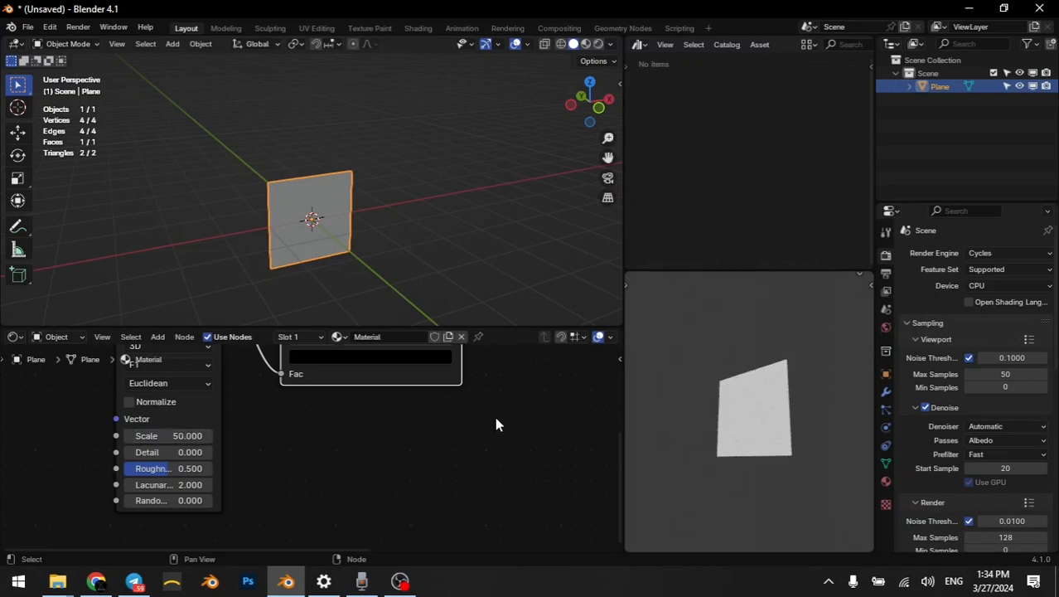
pyautogui.scroll(8, 766, 416)
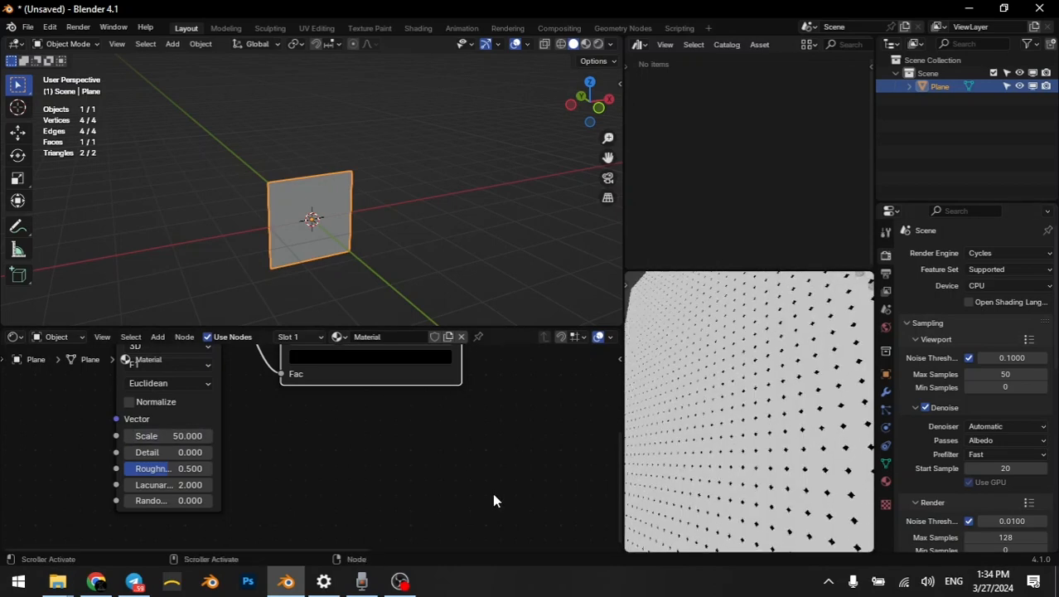
pyautogui.scroll(1, 177, 416)
# Set the Voronoi Texture's Scale to 15 and view the dot grid across the whole plane.
pyautogui.click(168, 435)
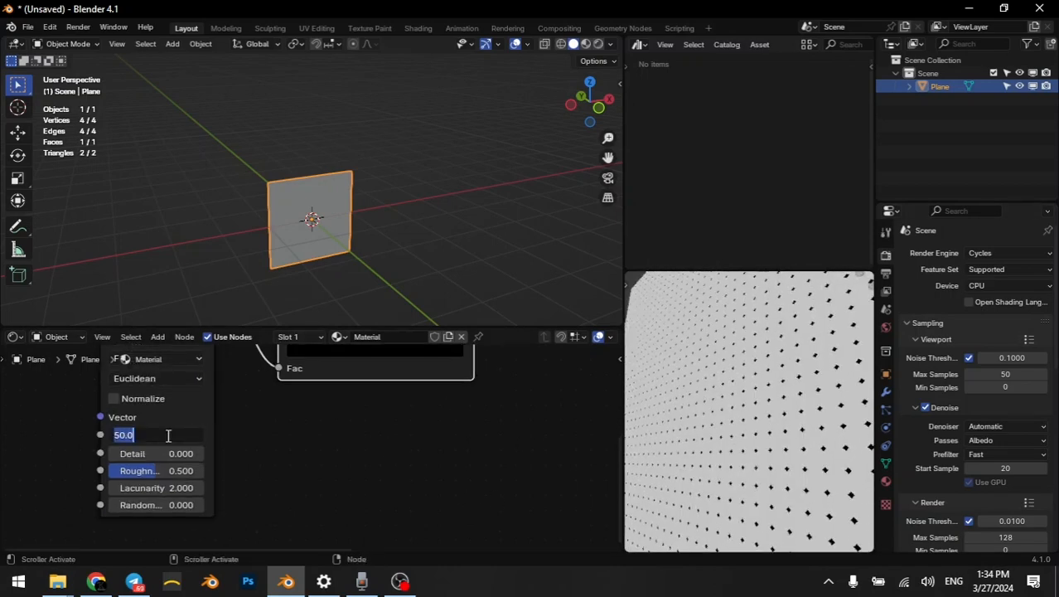
pyautogui.write('15')
pyautogui.press('Return')
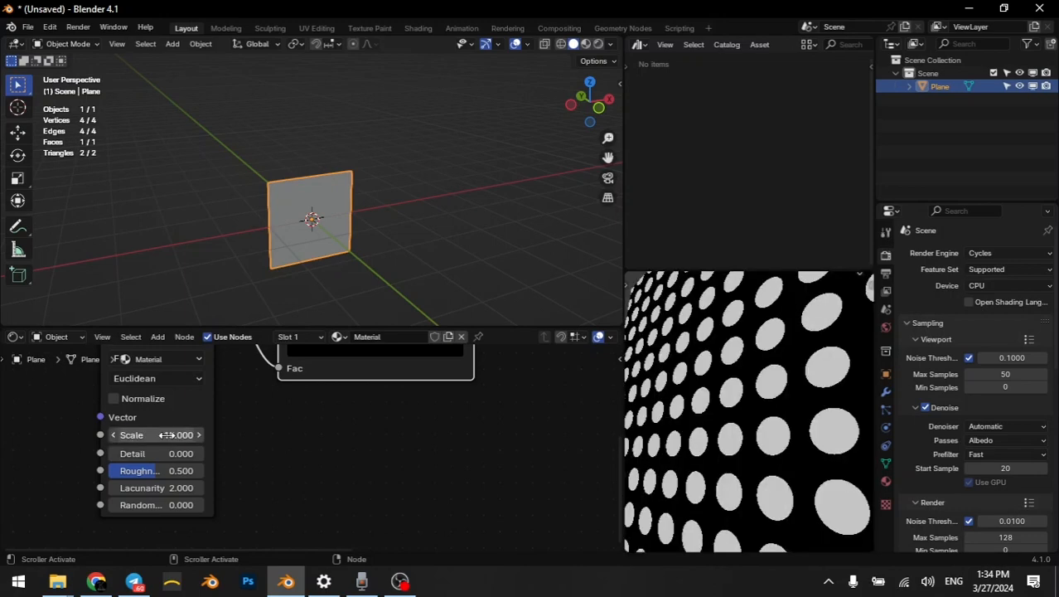
pyautogui.scroll(-8, 779, 402)
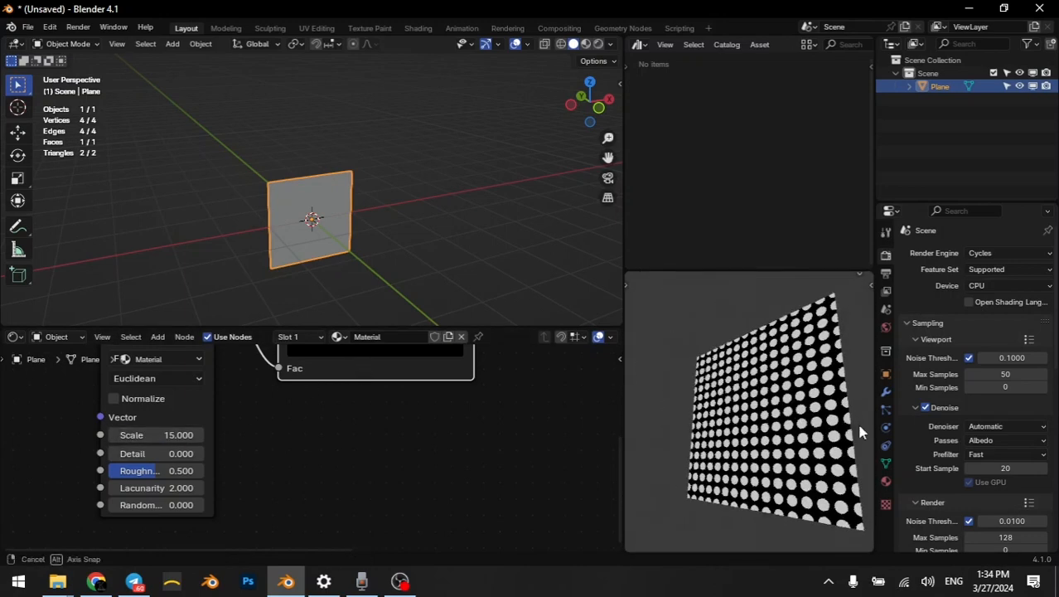
pyautogui.scroll(-3, 294, 422)
# Add an Image Texture node below the Color Ramp, load the banknote photo into it and preview it on the plane.
pyautogui.scroll(-4, 296, 427)
pyautogui.moveTo(419, 411); pyautogui.dragTo(461, 436, button='middle')
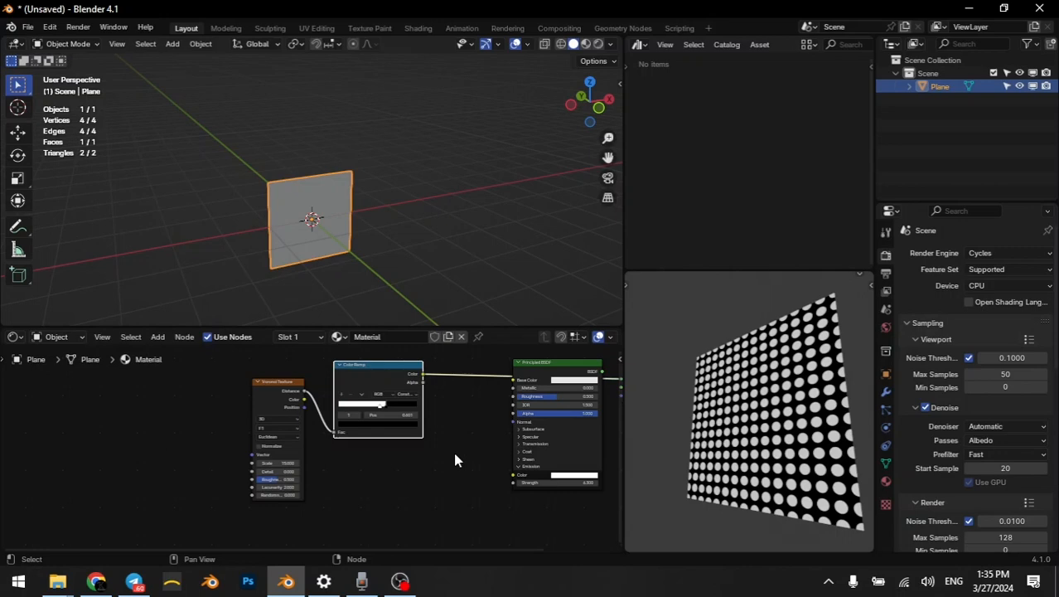
pyautogui.scroll(2, 355, 454)
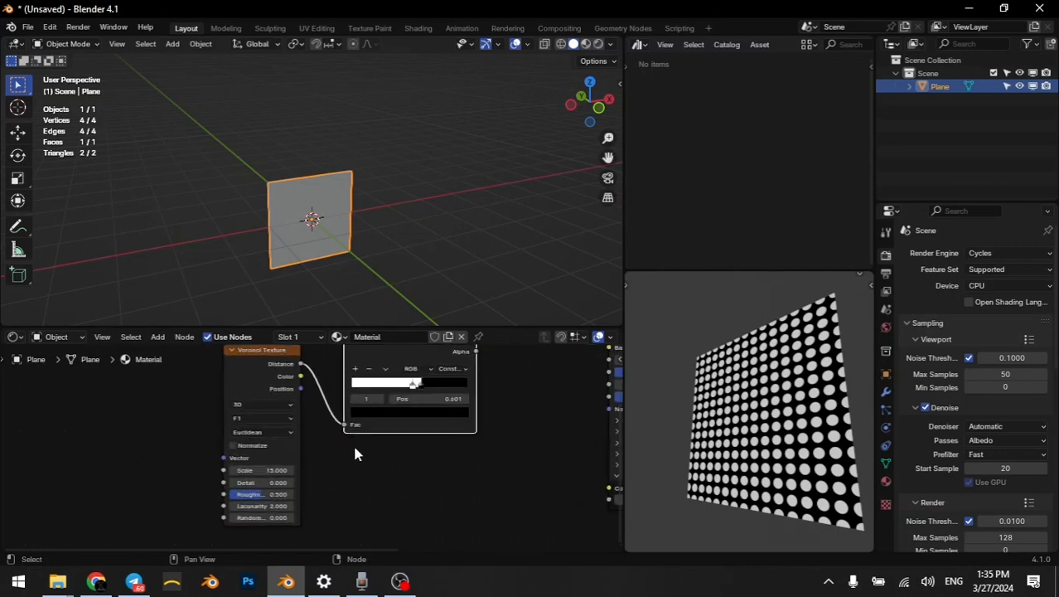
pyautogui.hotkey('shift', 'a')
pyautogui.moveTo(431, 487)
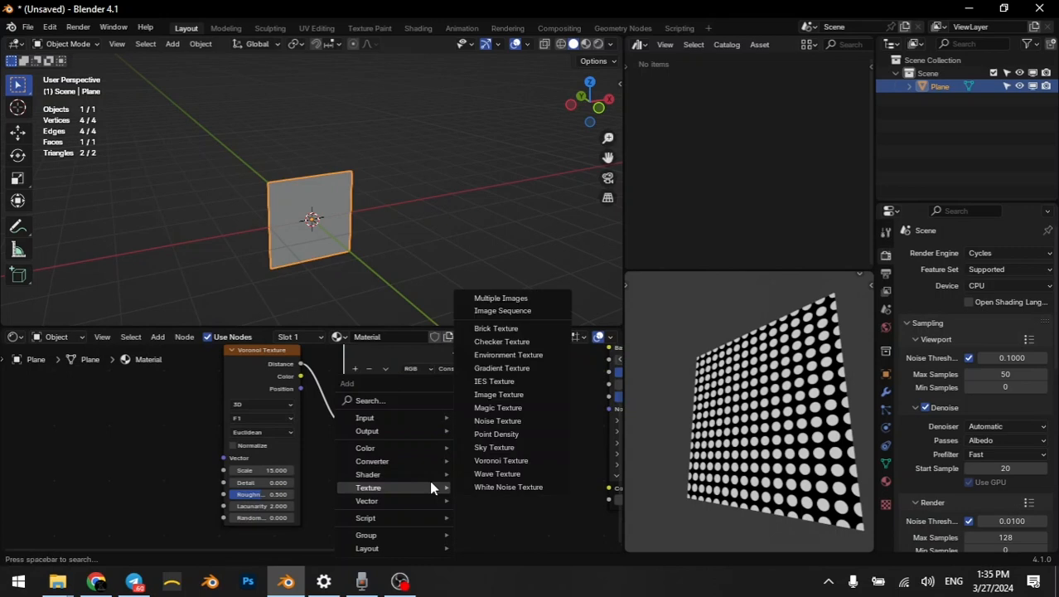
pyautogui.write('image')
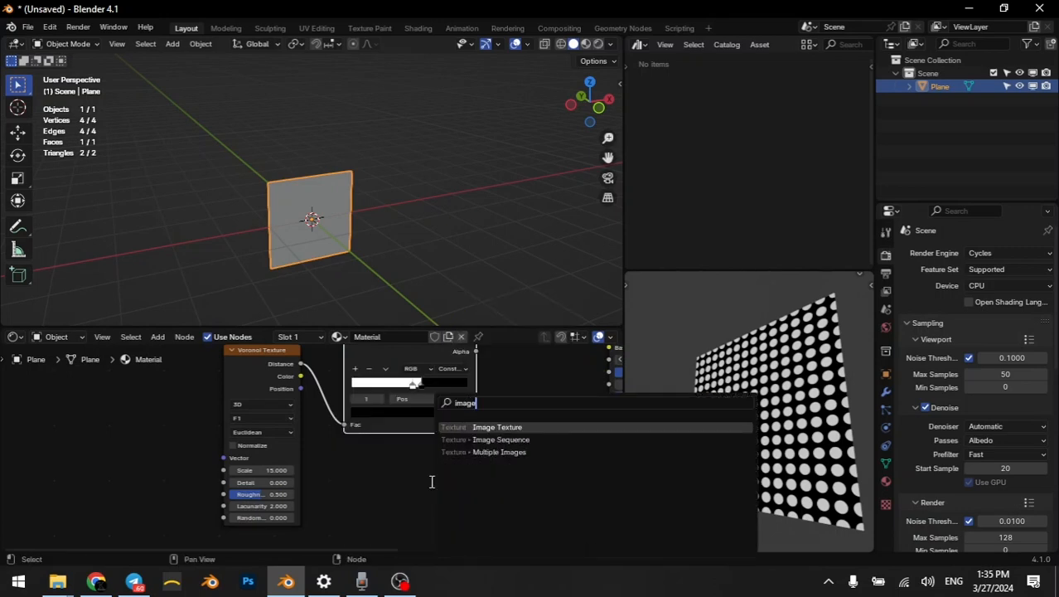
pyautogui.click(485, 426)
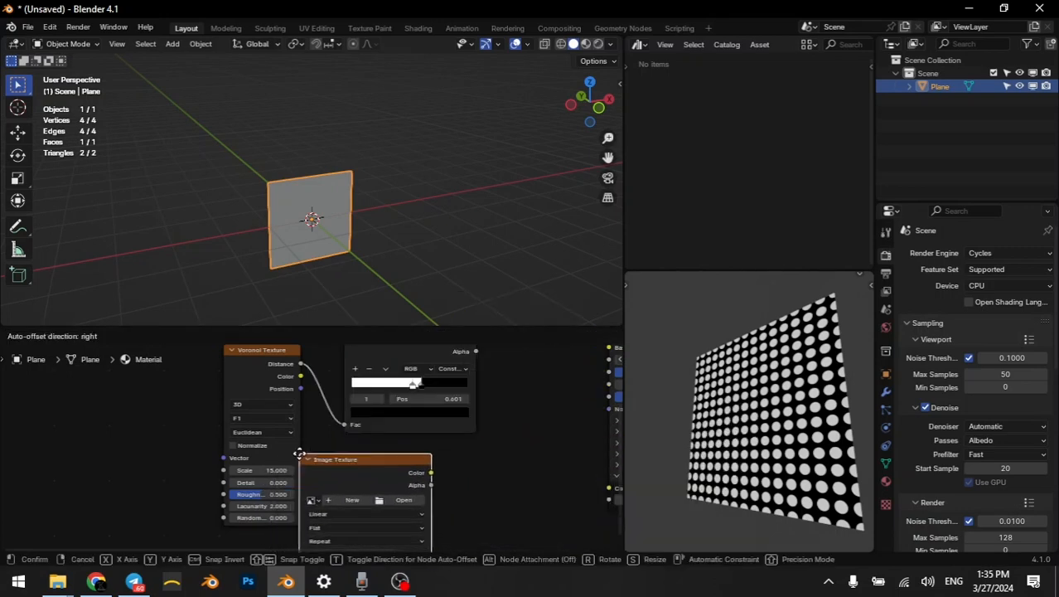
pyautogui.click(344, 445)
pyautogui.click(439, 492)
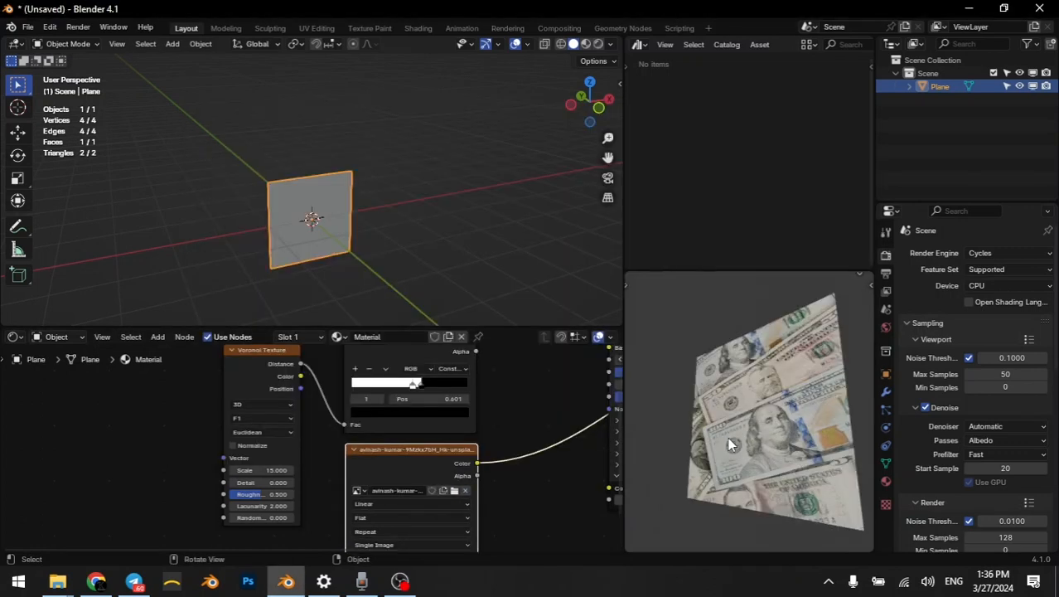
# Check the banknote image on the plane and unwrap the plane's face with Cube Projection to correct the image's proportions.
pyautogui.moveTo(708, 408)
pyautogui.mouseDown(button='middle')
pyautogui.moveTo(783, 425)
pyautogui.moveTo(709, 397)
pyautogui.mouseUp(button='middle')
pyautogui.scroll(4, 709, 396)
pyautogui.scroll(-3, 768, 409)
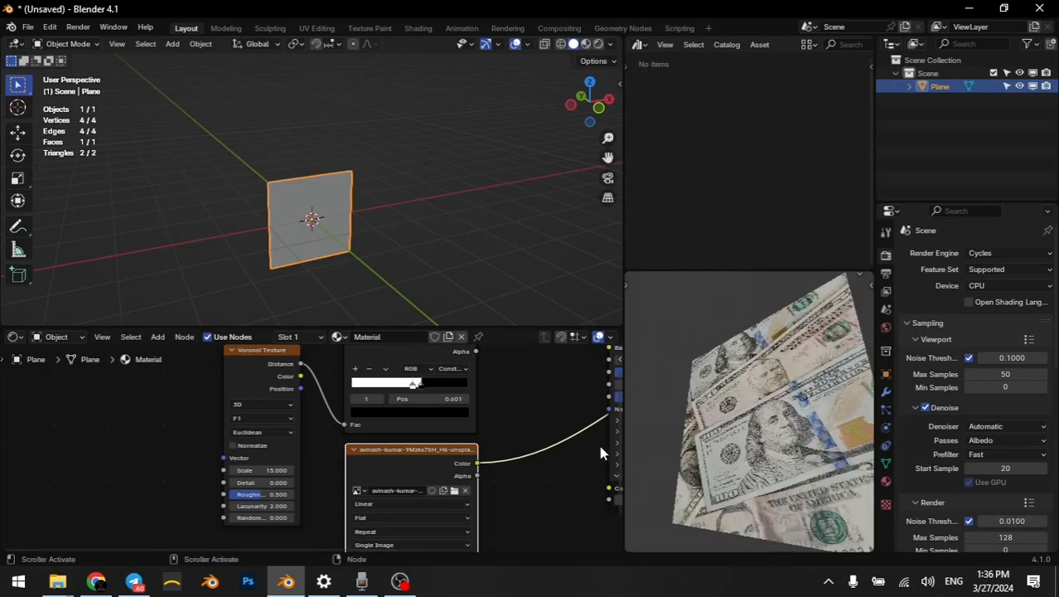
pyautogui.moveTo(404, 469)
pyautogui.mouseDown()
pyautogui.moveTo(452, 460)
pyautogui.moveTo(402, 458)
pyautogui.mouseUp()
pyautogui.scroll(-7, 427, 456)
pyautogui.moveTo(423, 454); pyautogui.dragTo(336, 455, button='middle')
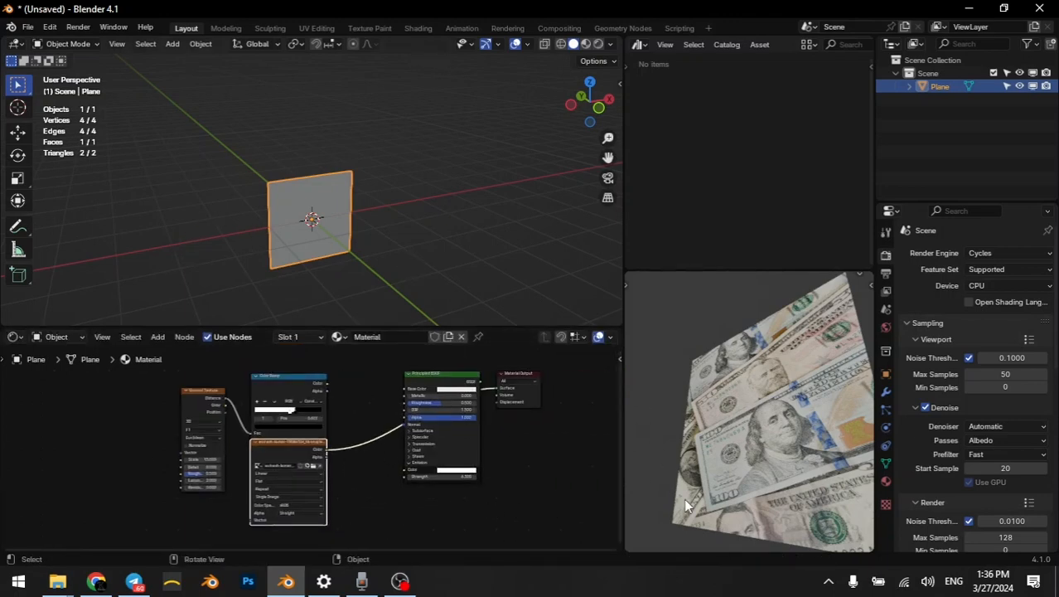
pyautogui.moveTo(734, 405); pyautogui.dragTo(812, 443, button='middle')
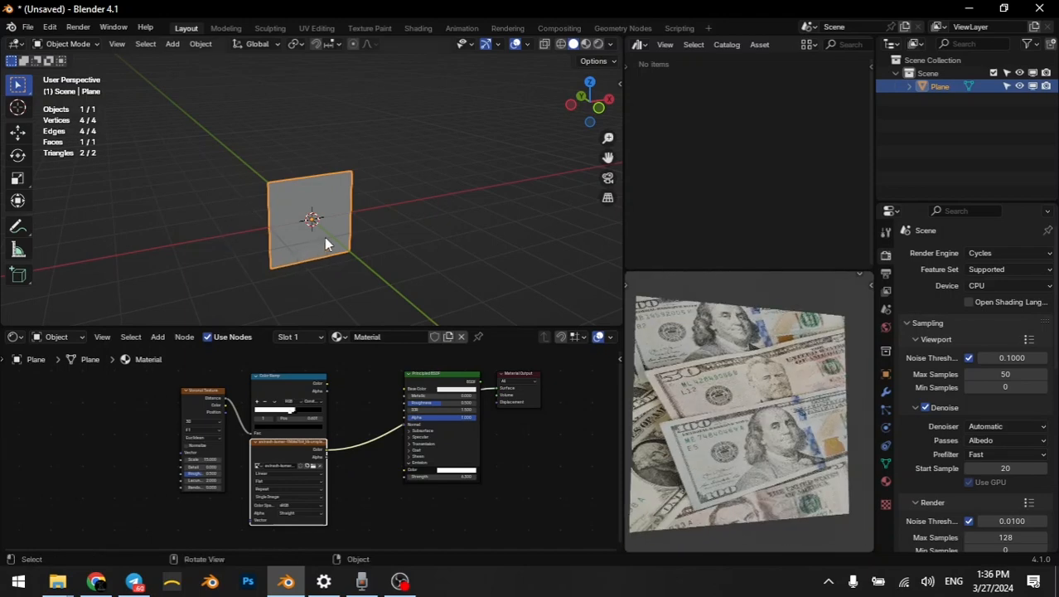
pyautogui.press('Tab')
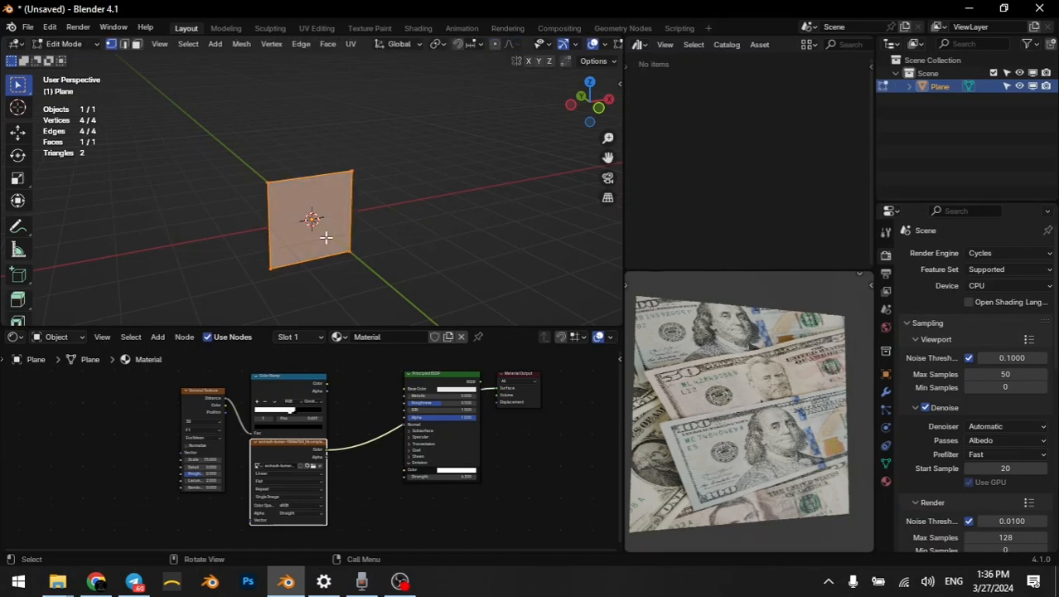
pyautogui.press('u')
pyautogui.press('c')
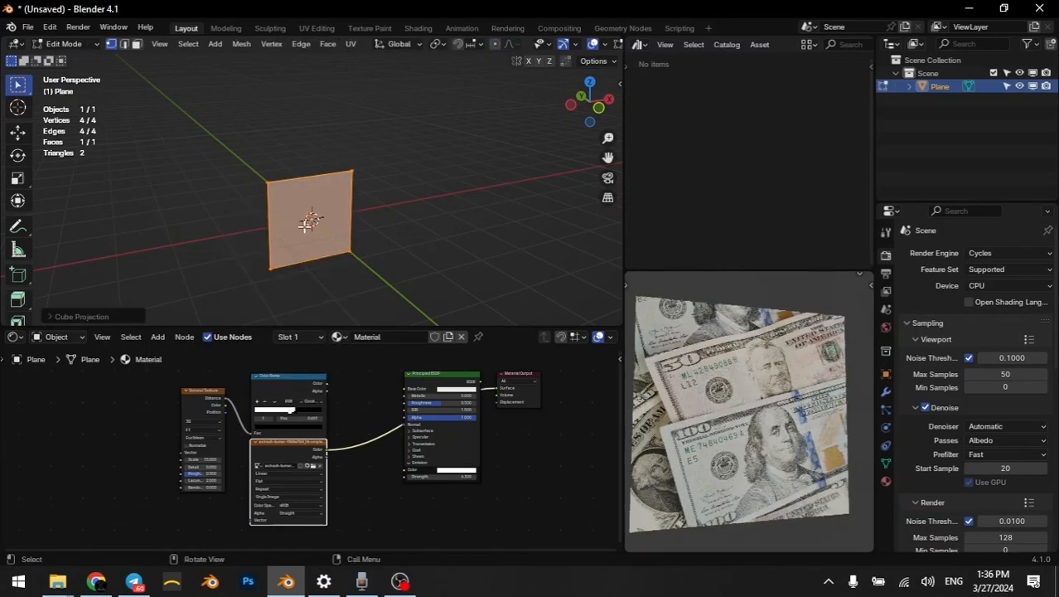
pyautogui.press('Tab')
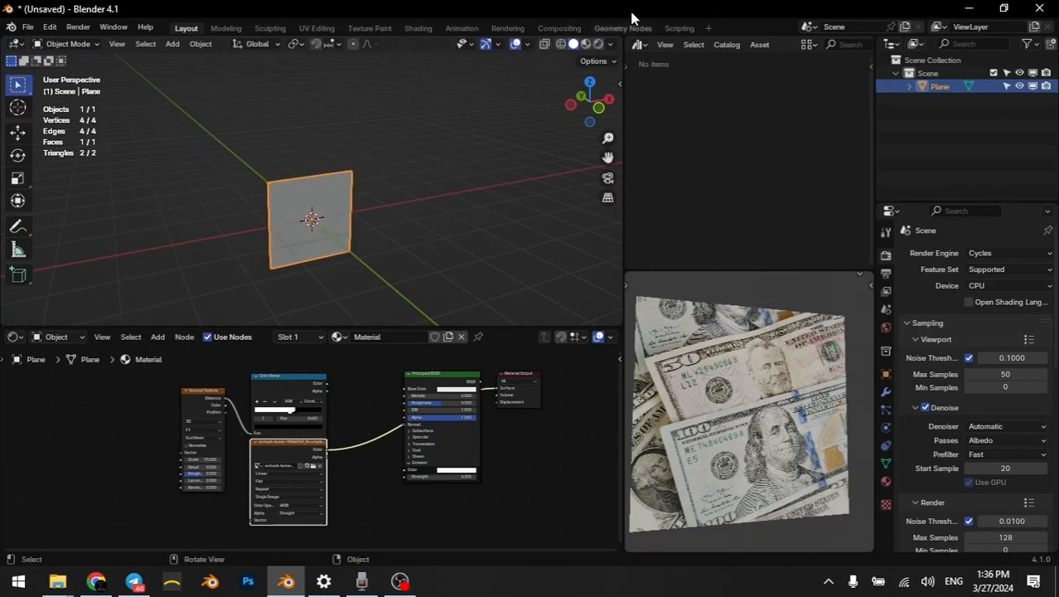
# Switch the Asset Browser area to the UV Editor and display the banknote photo in it.
pyautogui.click(646, 47)
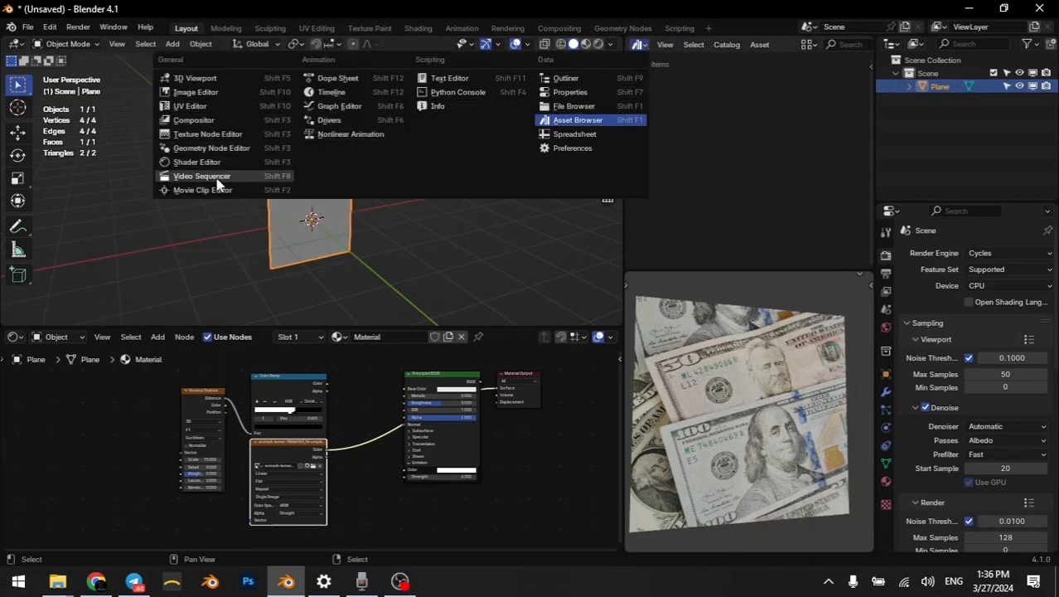
pyautogui.click(194, 106)
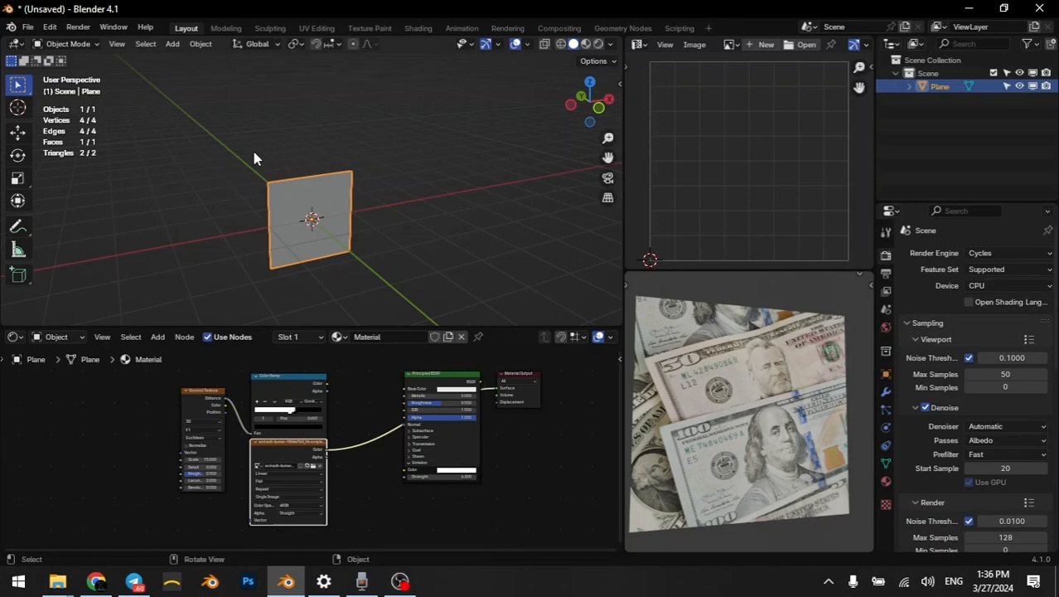
pyautogui.click(728, 47)
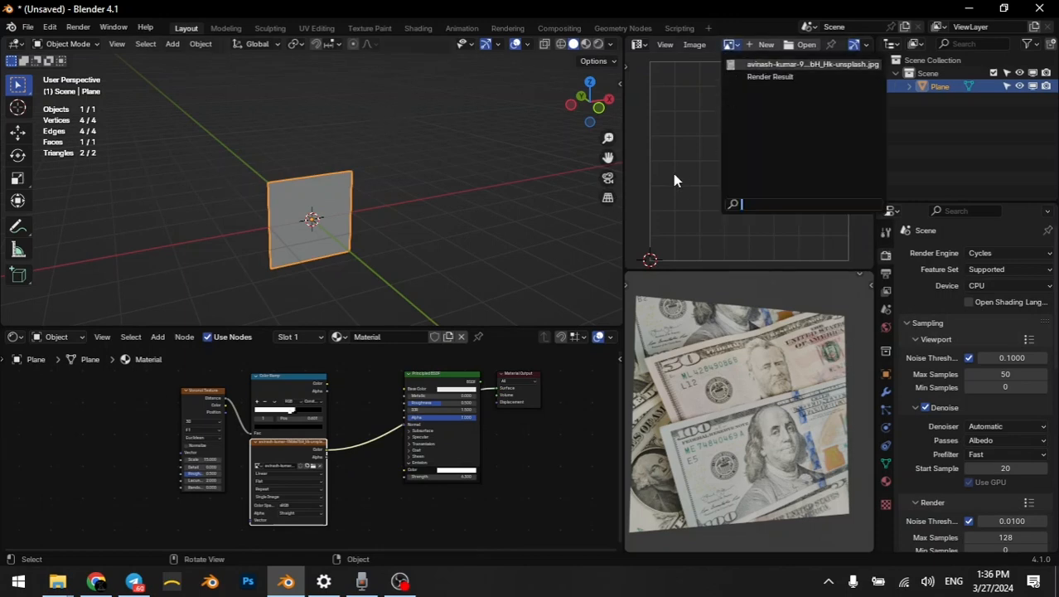
pyautogui.press('Return')
pyautogui.scroll(-6, 377, 236)
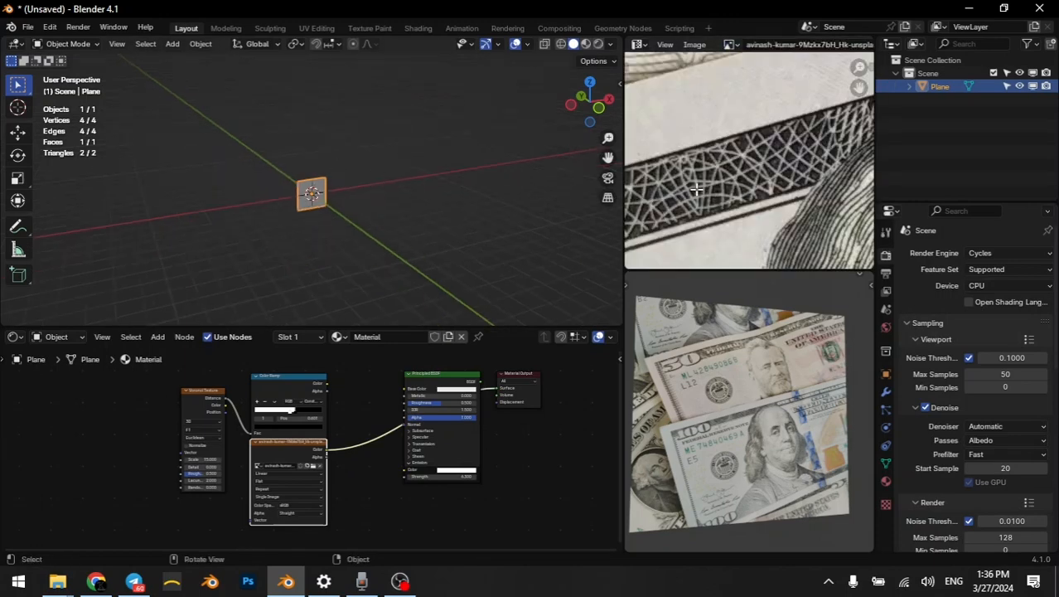
# Scale the plane's UVs up slightly about their centre over the banknote photo.
pyautogui.press('Tab')
pyautogui.scroll(-8, 778, 174)
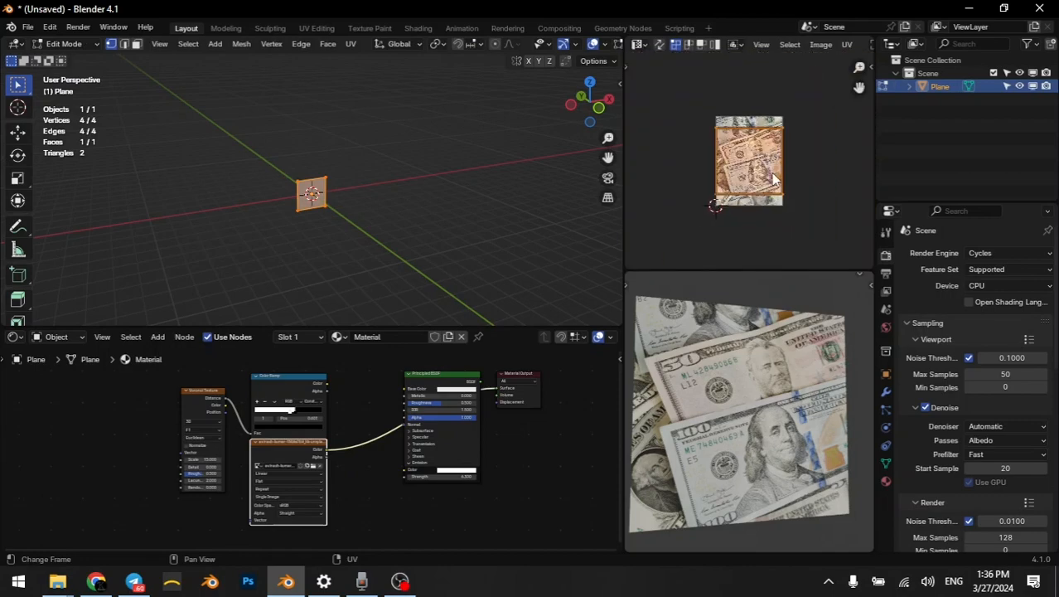
pyautogui.press('s')
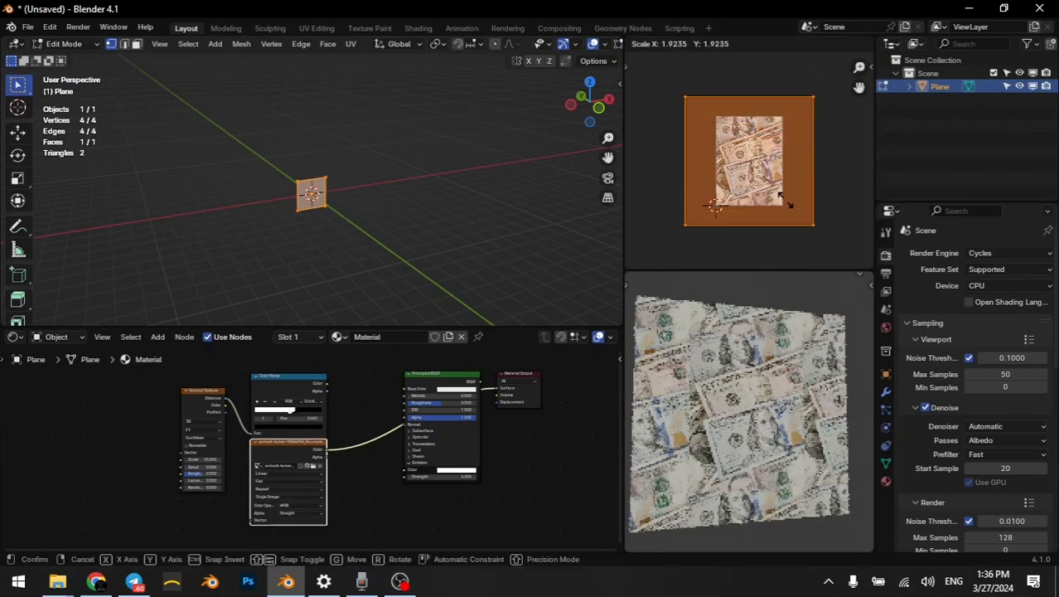
pyautogui.click(755, 203)
# Preview the Voronoi Texture's Distance output on the plane, followed by the Color Ramp's dot pattern.
pyautogui.scroll(-2, 391, 498)
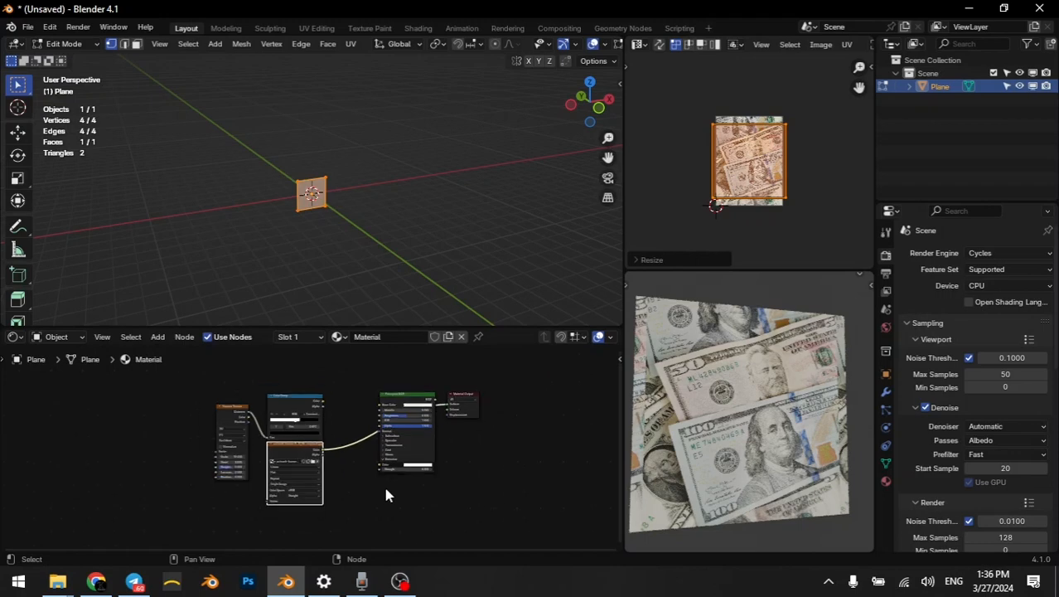
pyautogui.scroll(4, 311, 447)
pyautogui.moveTo(232, 449); pyautogui.dragTo(245, 460)
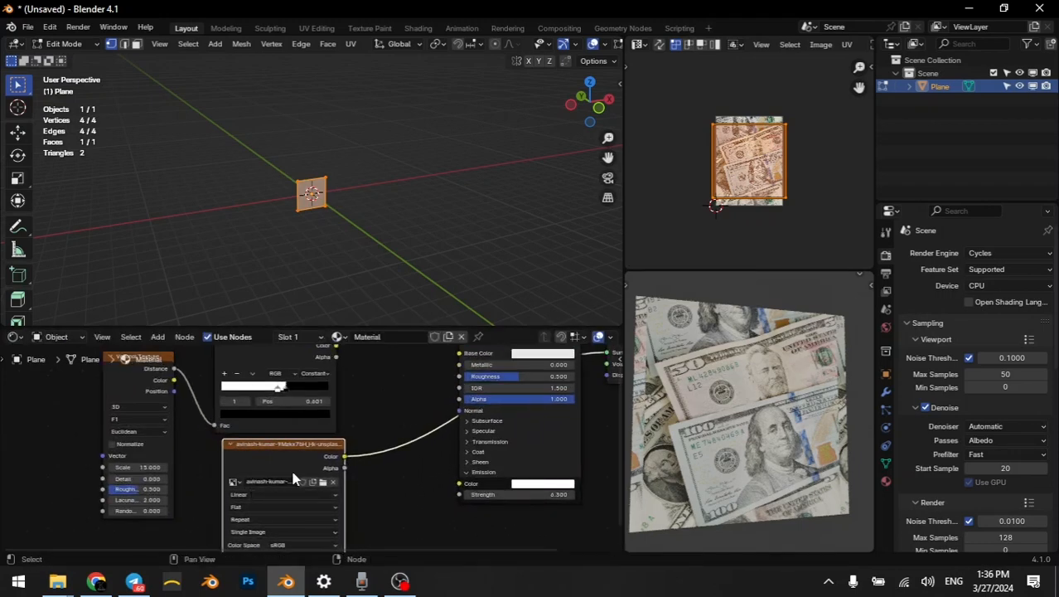
pyautogui.keyDown('ctrl'); pyautogui.keyDown('shift'); pyautogui.click(121, 374); pyautogui.keyUp('shift'); pyautogui.keyUp('ctrl')
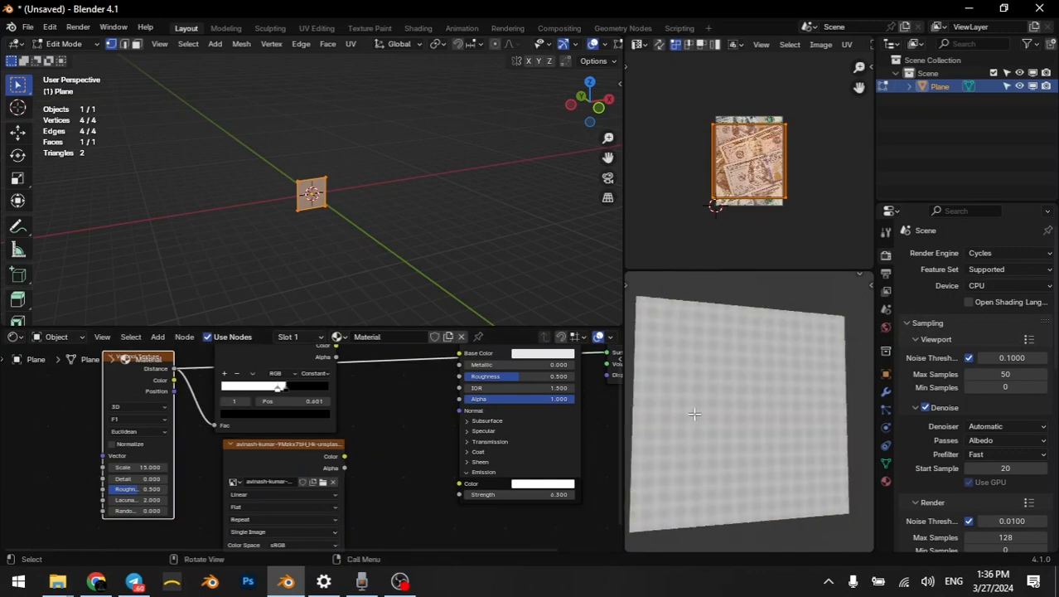
pyautogui.keyDown('ctrl'); pyautogui.keyDown('shift'); pyautogui.click(305, 372); pyautogui.keyUp('shift'); pyautogui.keyUp('ctrl')
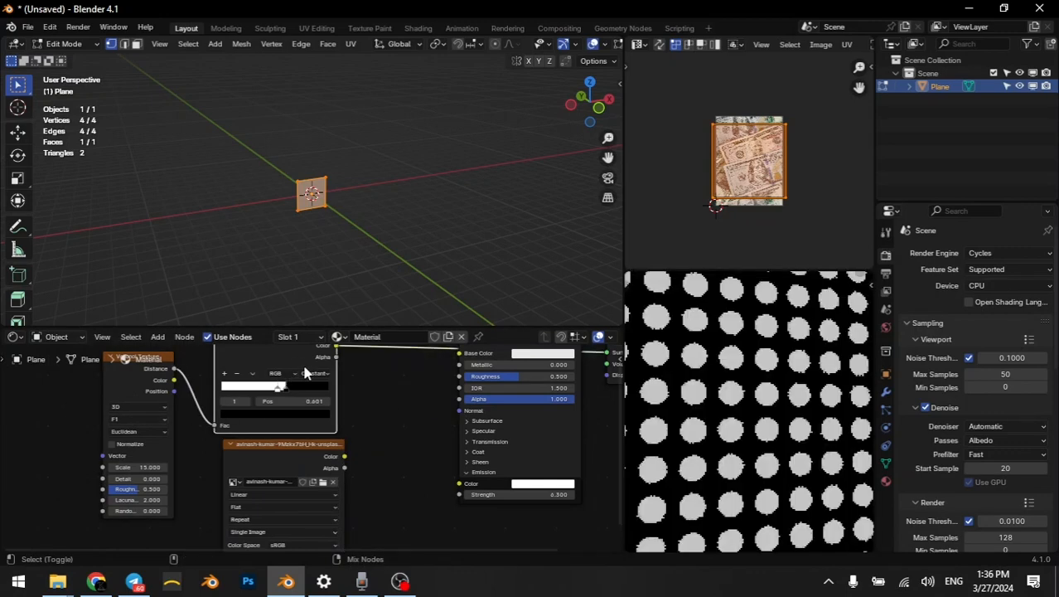
# Move the Image Texture node above and left of the Voronoi Texture and connect its Color to the Principled BSDF's Emission Color.
pyautogui.moveTo(253, 450); pyautogui.dragTo(265, 476)
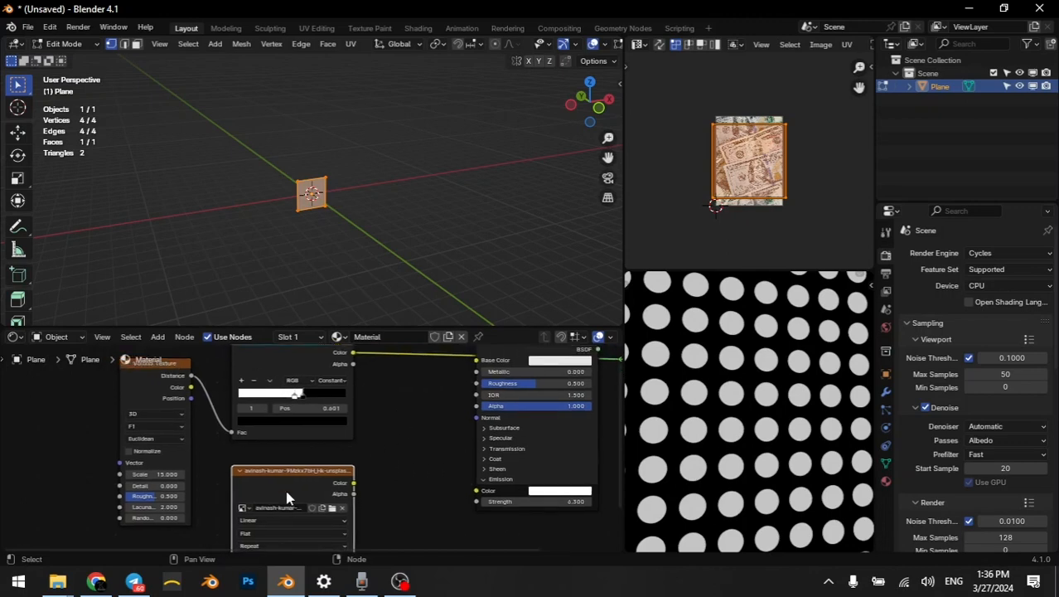
pyautogui.moveTo(285, 497); pyautogui.dragTo(47, 385)
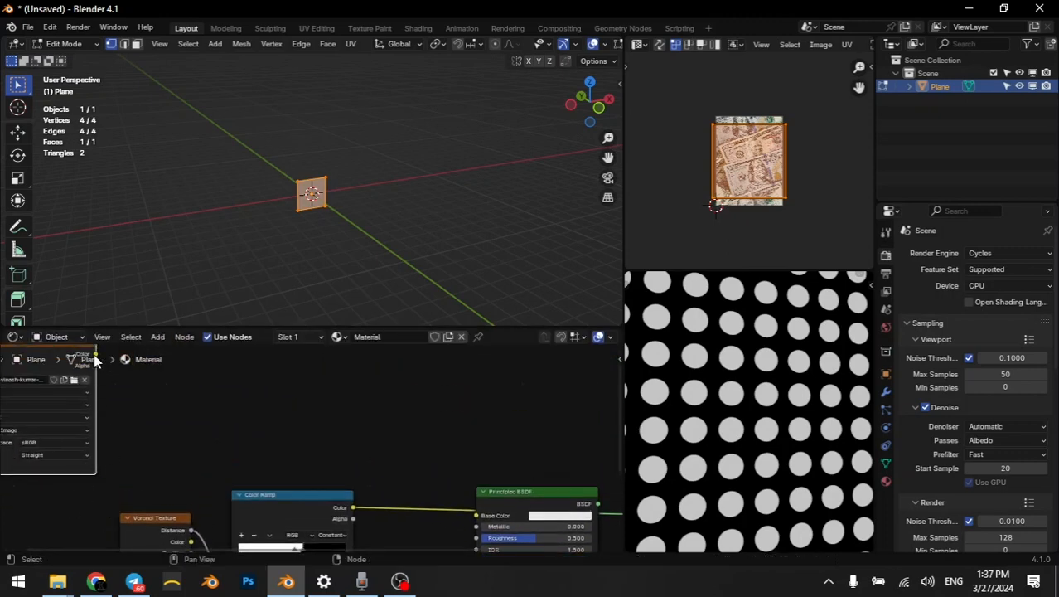
pyautogui.moveTo(95, 360); pyautogui.dragTo(477, 534)
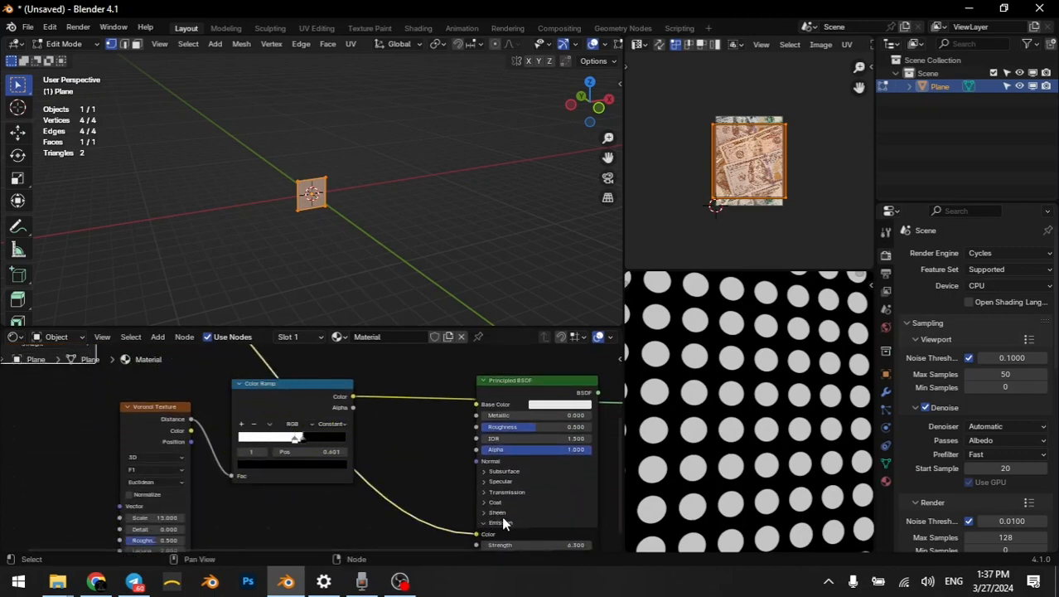
# Add a second Color Ramp fed by the Image Texture's Color output and preview its black-and-white result on the plane.
pyautogui.moveTo(791, 391); pyautogui.dragTo(757, 404, button='middle')
pyautogui.scroll(5, 757, 403)
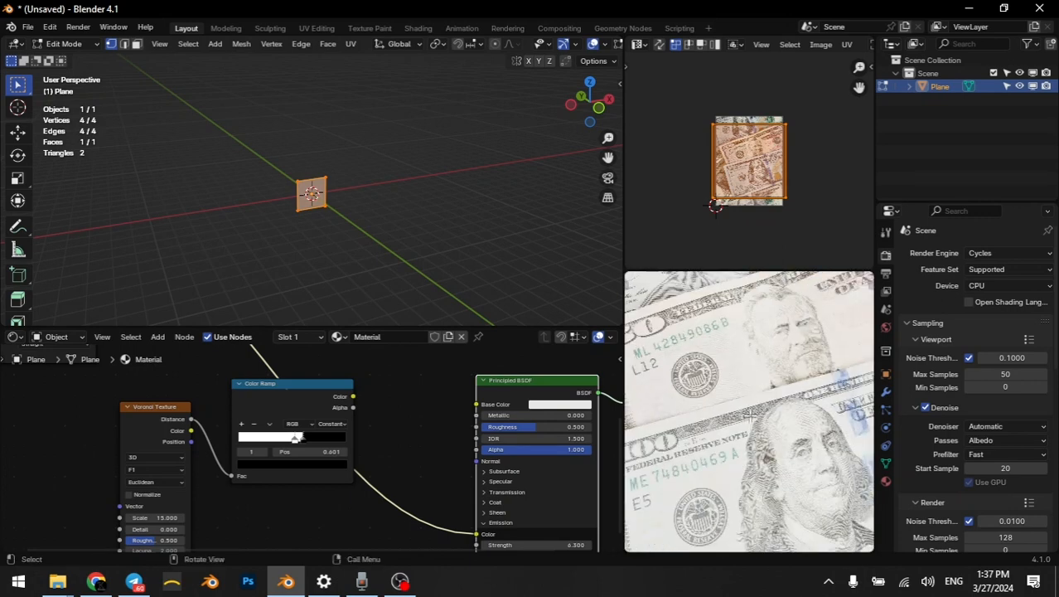
pyautogui.moveTo(563, 399); pyautogui.dragTo(538, 338)
pyautogui.scroll(-1, 84, 435)
pyautogui.scroll(1, 84, 435)
pyautogui.moveTo(99, 388); pyautogui.dragTo(339, 448)
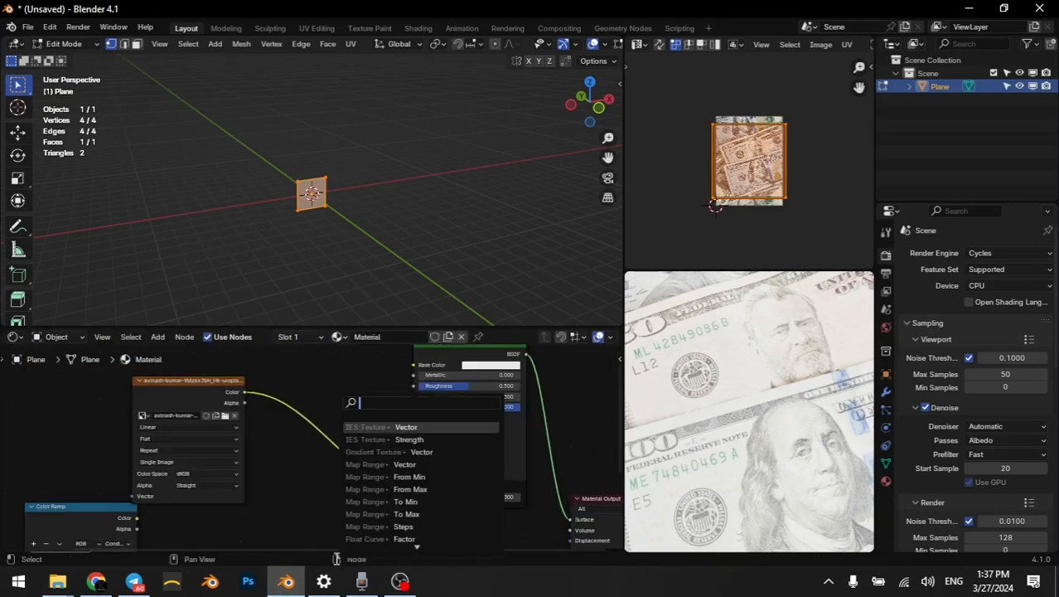
pyautogui.write('col')
pyautogui.press('Down')
pyautogui.press('Return')
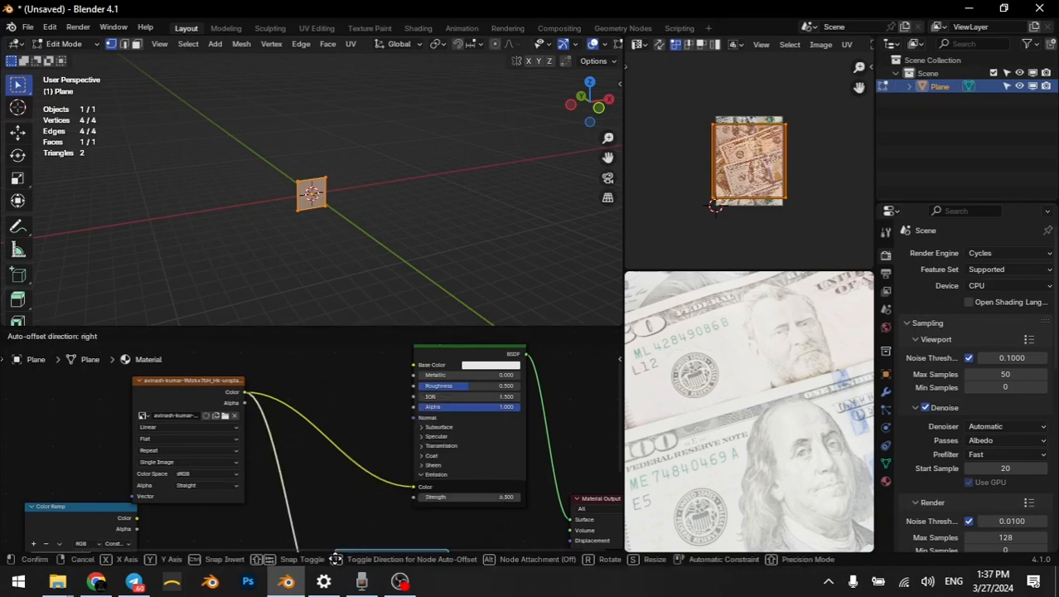
pyautogui.click(287, 512)
pyautogui.keyDown('ctrl'); pyautogui.keyDown('shift'); pyautogui.click(369, 520); pyautogui.keyUp('shift'); pyautogui.keyUp('ctrl')
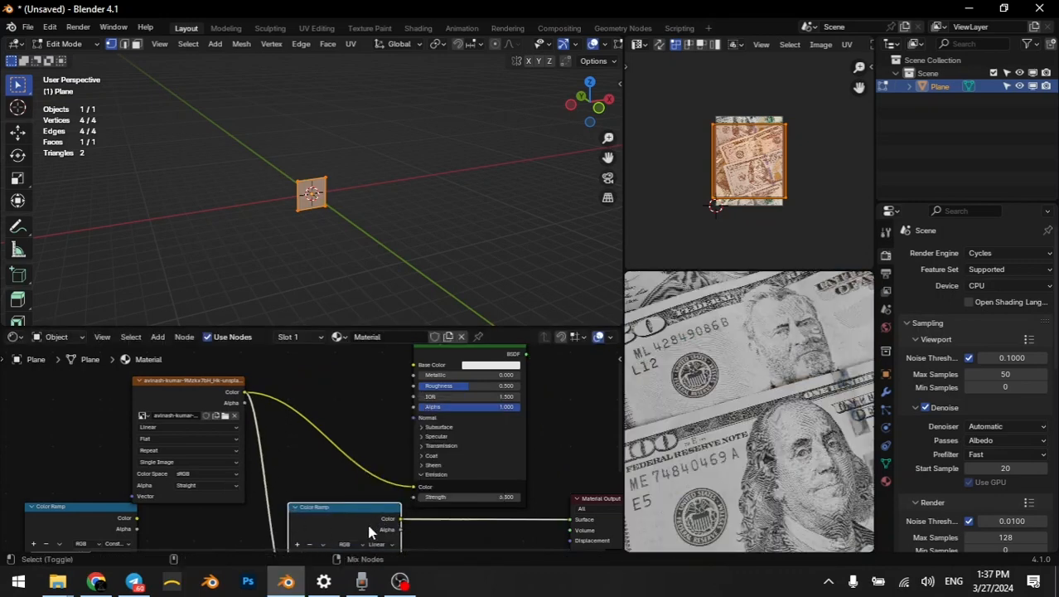
# Place the new Color Ramp beside the Image Texture and bring its black and white stops together, with the white stop at 0.492.
pyautogui.scroll(-4, 700, 428)
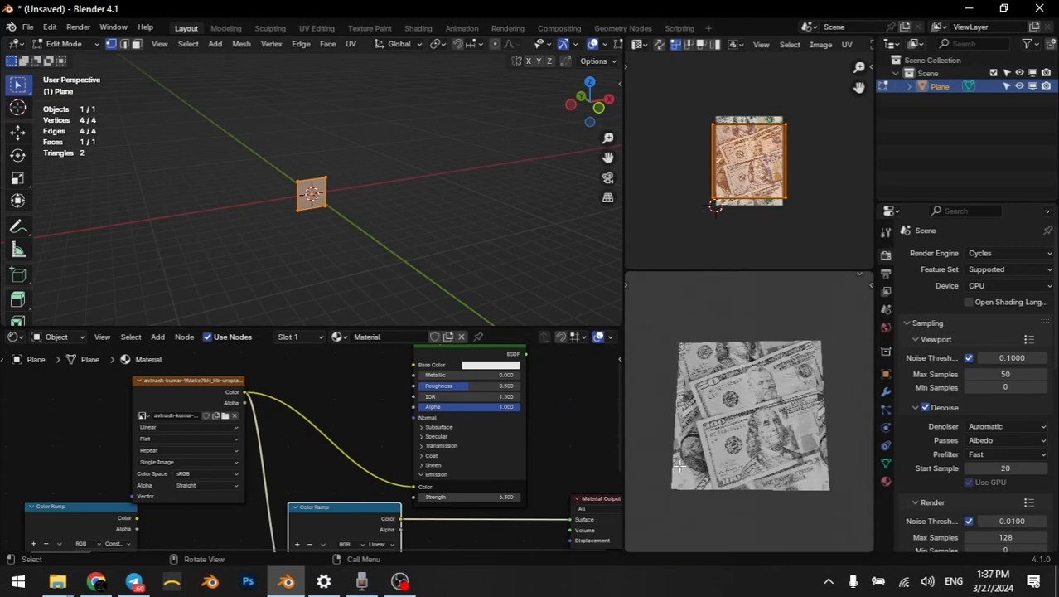
pyautogui.moveTo(349, 527); pyautogui.dragTo(331, 451)
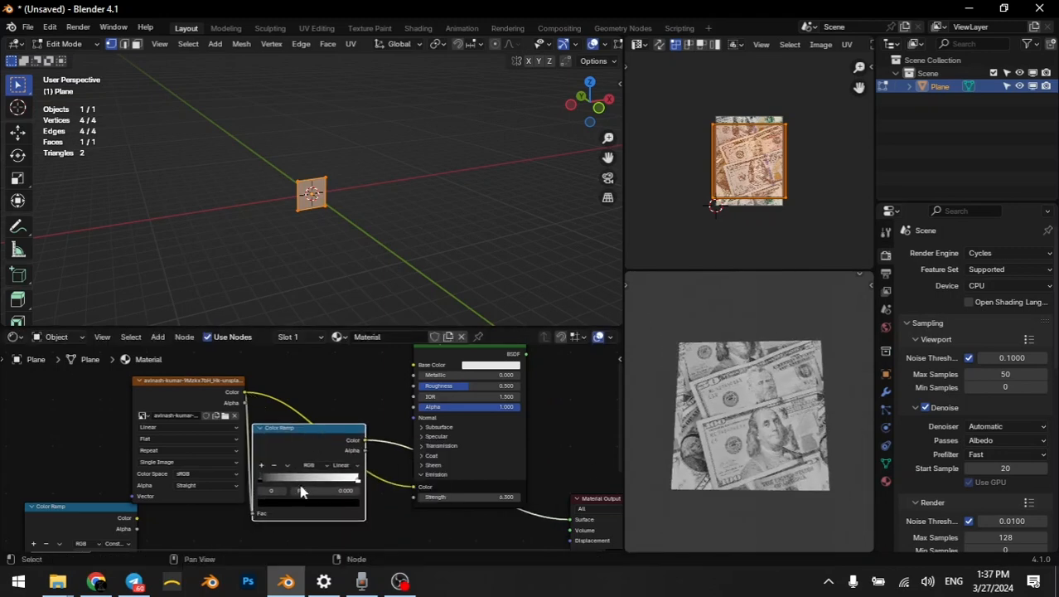
pyautogui.scroll(4, 287, 531)
pyautogui.keyDown('shift'); pyautogui.scroll(-2, 325, 493); pyautogui.keyUp('shift')
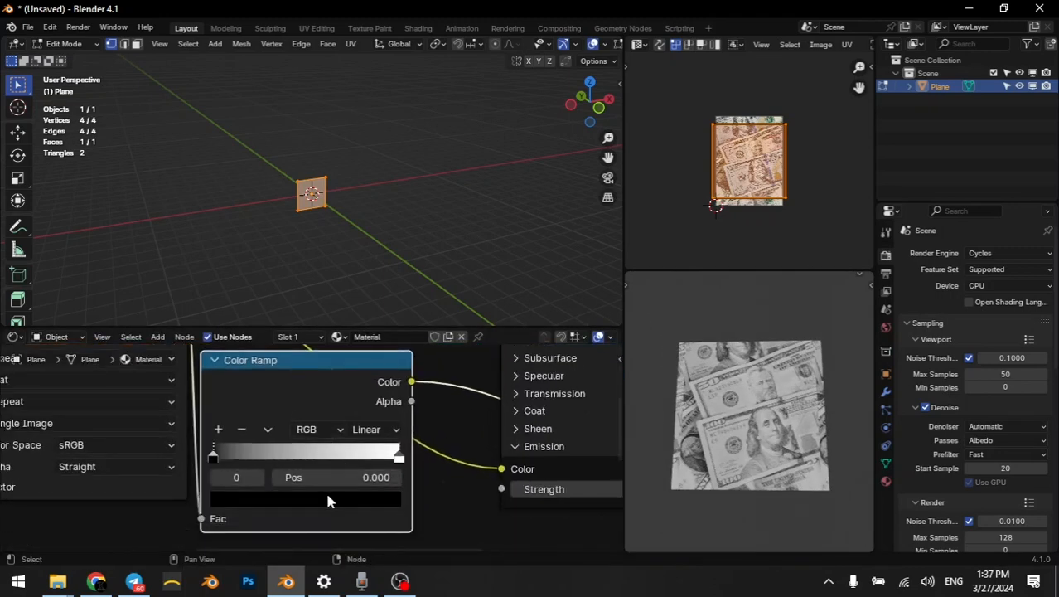
pyautogui.moveTo(344, 478); pyautogui.dragTo(304, 456)
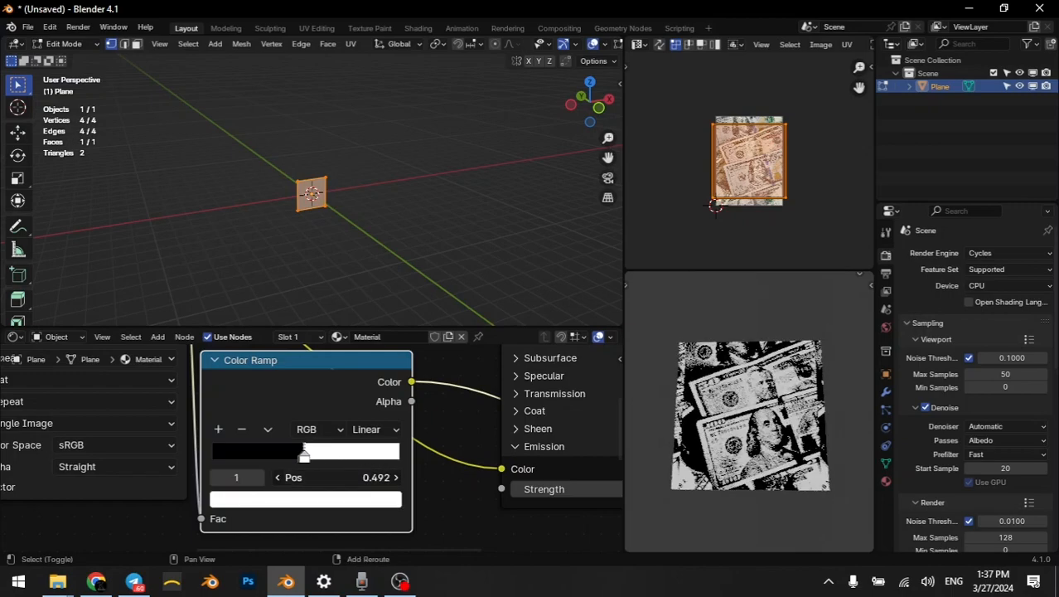
pyautogui.scroll(4, 724, 429)
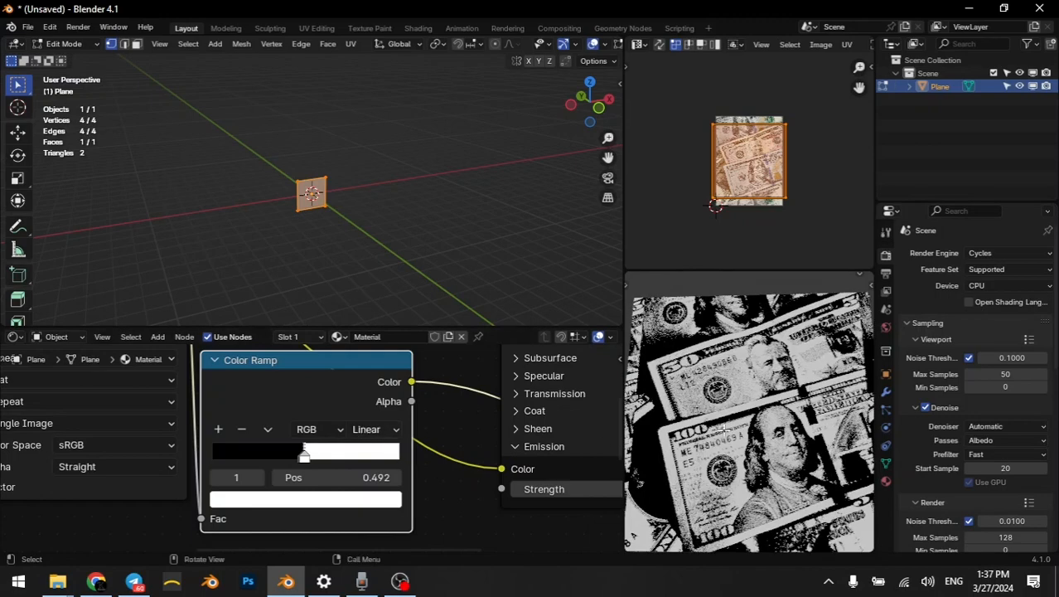
pyautogui.scroll(4, 723, 429)
pyautogui.moveTo(723, 429); pyautogui.dragTo(654, 475, button='middle')
pyautogui.scroll(-4, 828, 452)
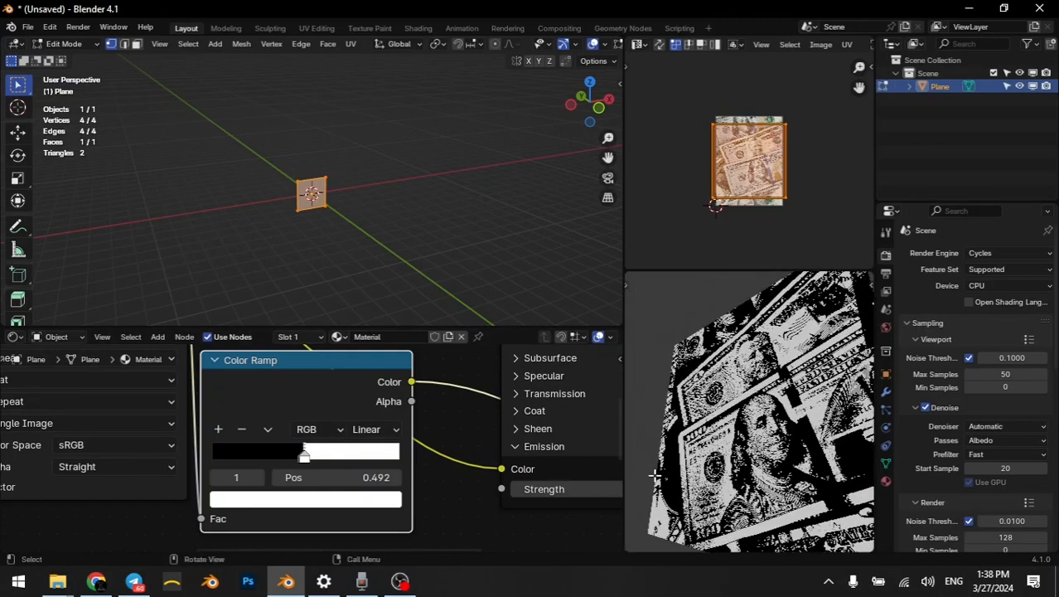
# Move the Voronoi Texture and its Color Ramp directly below the image's Color Ramp.
pyautogui.scroll(-3, 251, 445)
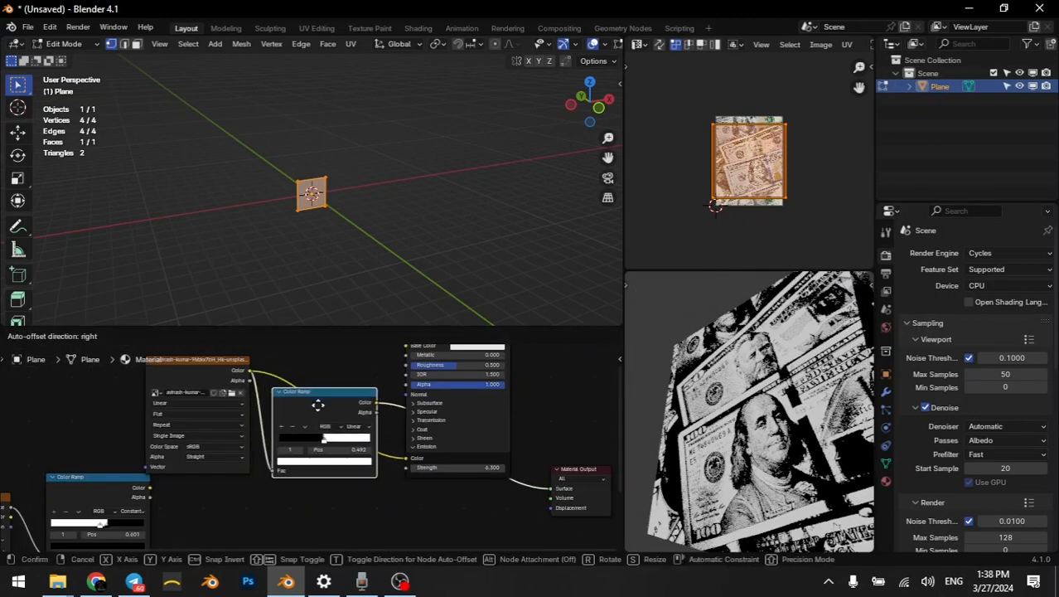
pyautogui.scroll(-2, 238, 490)
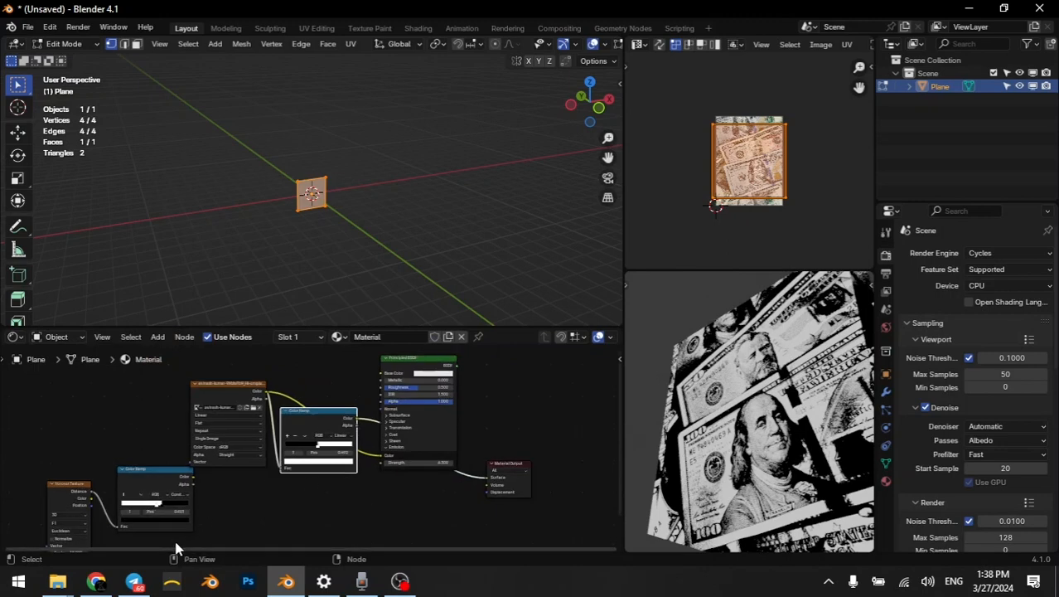
pyautogui.moveTo(172, 548); pyautogui.dragTo(75, 487)
pyautogui.moveTo(168, 501); pyautogui.dragTo(323, 495)
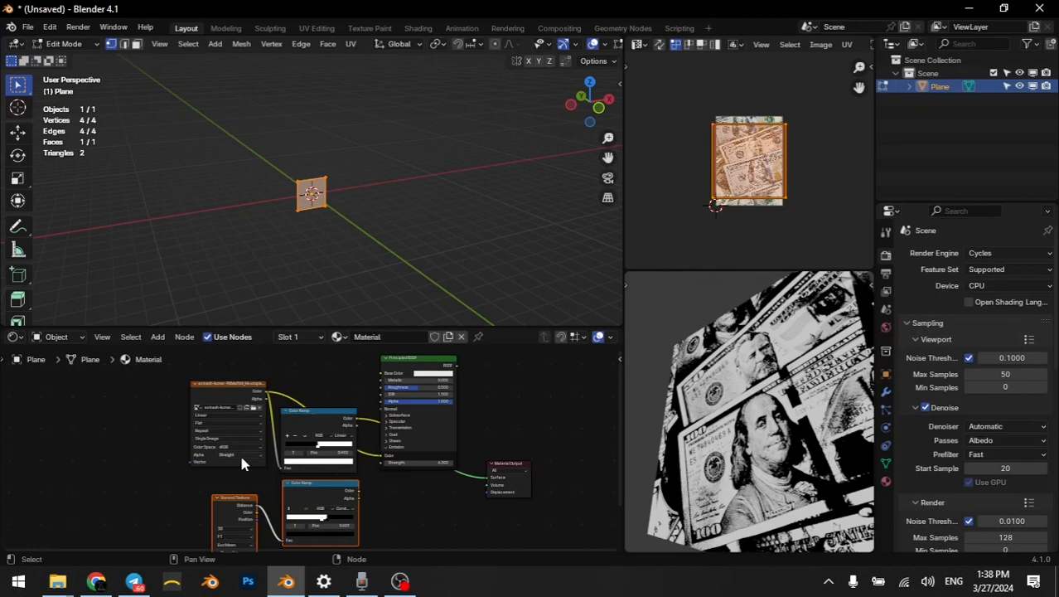
pyautogui.scroll(-1, 265, 479)
pyautogui.moveTo(301, 488); pyautogui.dragTo(304, 469, button='middle')
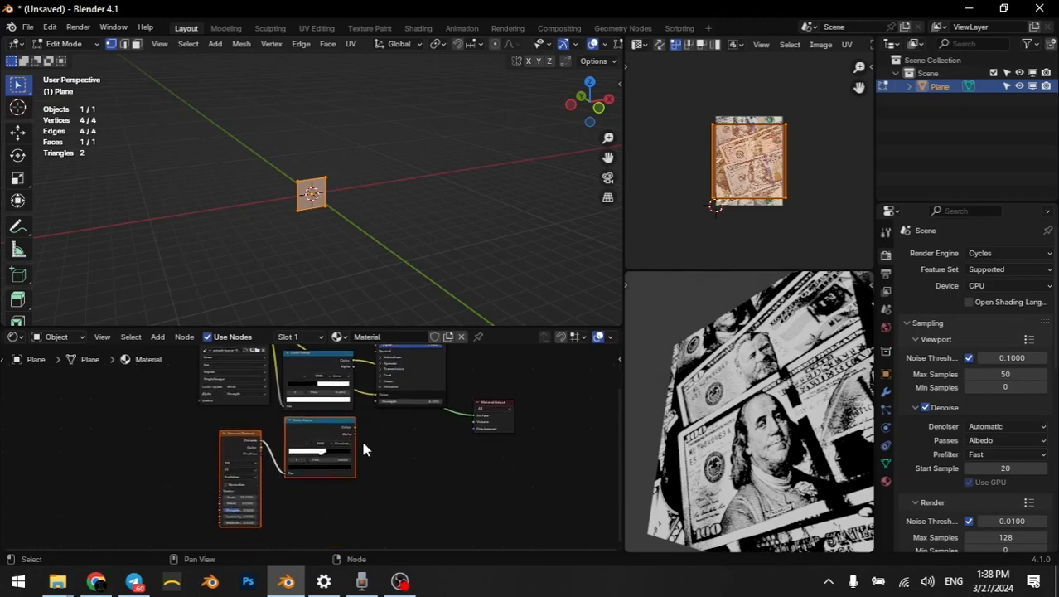
pyautogui.press('g')
pyautogui.click(300, 440)
pyautogui.scroll(2, 327, 436)
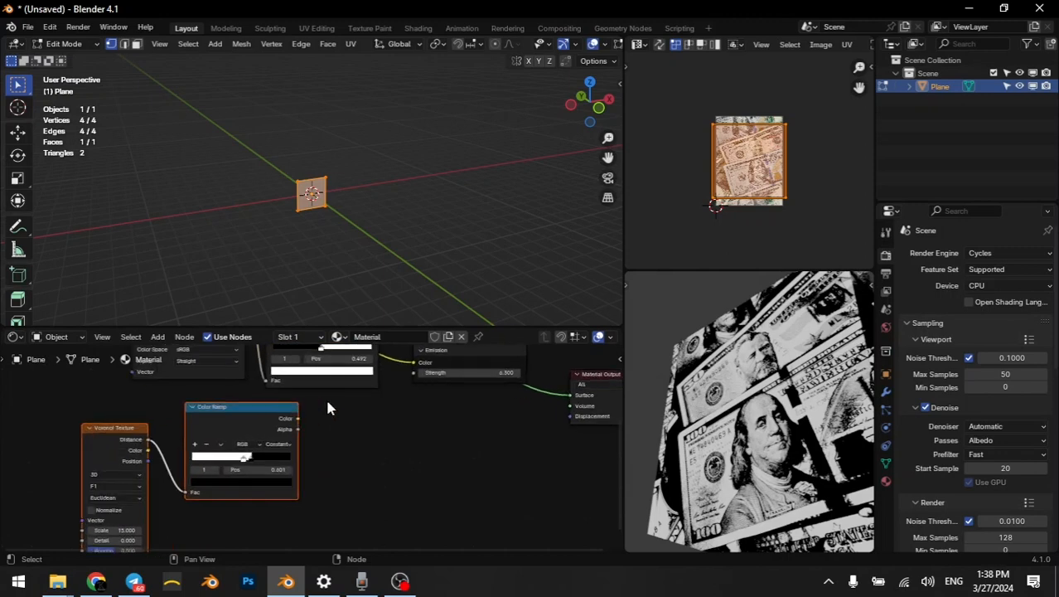
pyautogui.moveTo(327, 407); pyautogui.dragTo(373, 478, button='middle')
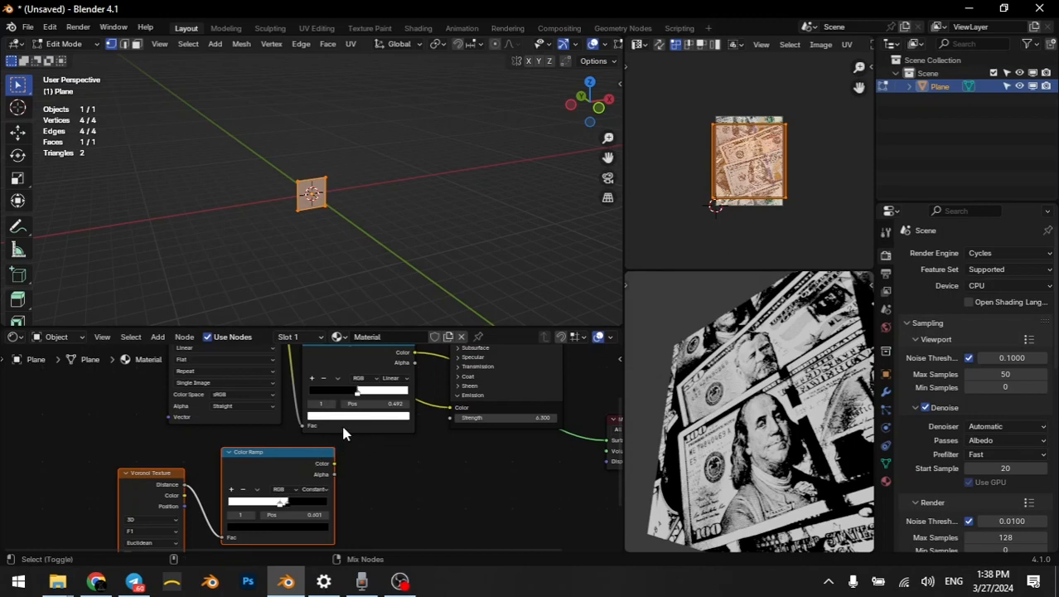
# Disconnect the Image Texture from the Emission Color and discard a trial Mix node joining the two Color Ramps.
pyautogui.keyDown('alt'); pyautogui.moveTo(340, 421); pyautogui.dragTo(336, 530, button='right'); pyautogui.keyUp('alt')
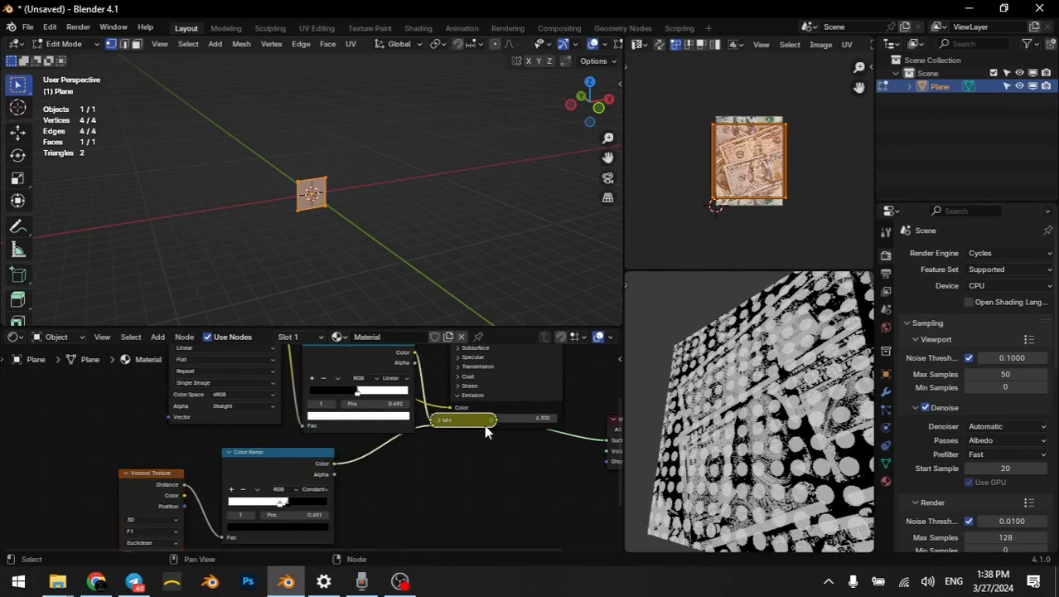
pyautogui.moveTo(449, 407); pyautogui.dragTo(446, 451)
pyautogui.press('x')
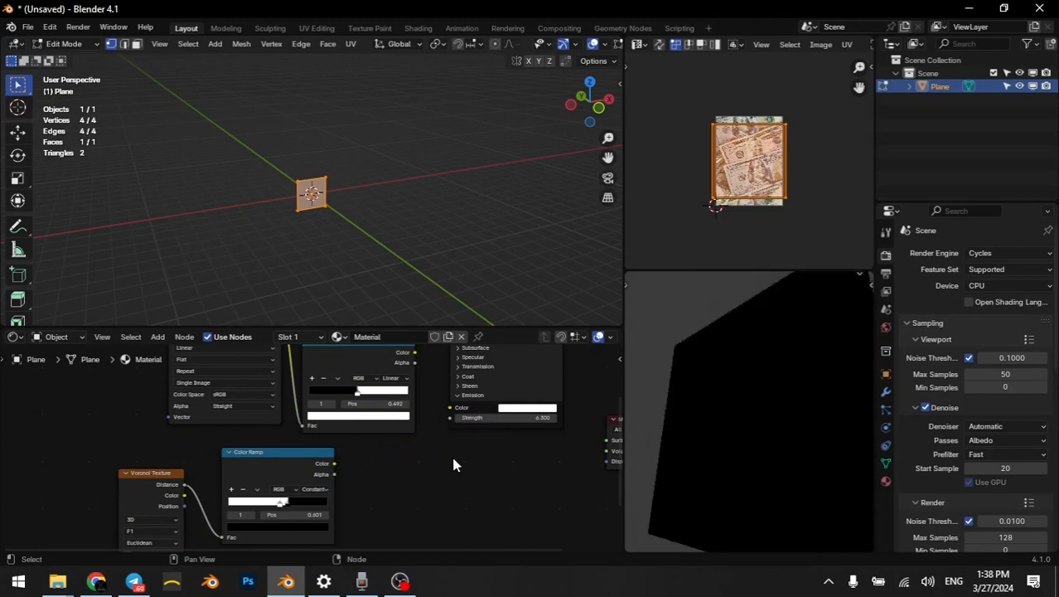
# Add a Mix Color node below the Principled BSDF.
pyautogui.scroll(1, 439, 476)
pyautogui.scroll(1, 406, 415)
pyautogui.hotkey('shift', 'a')
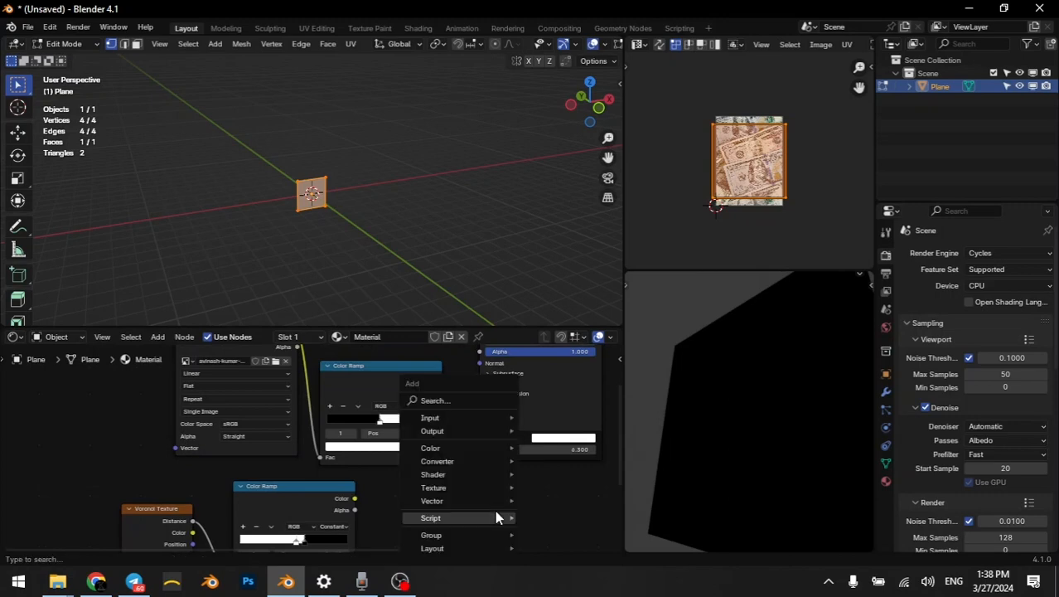
pyautogui.moveTo(497, 517)
pyautogui.write('mix')
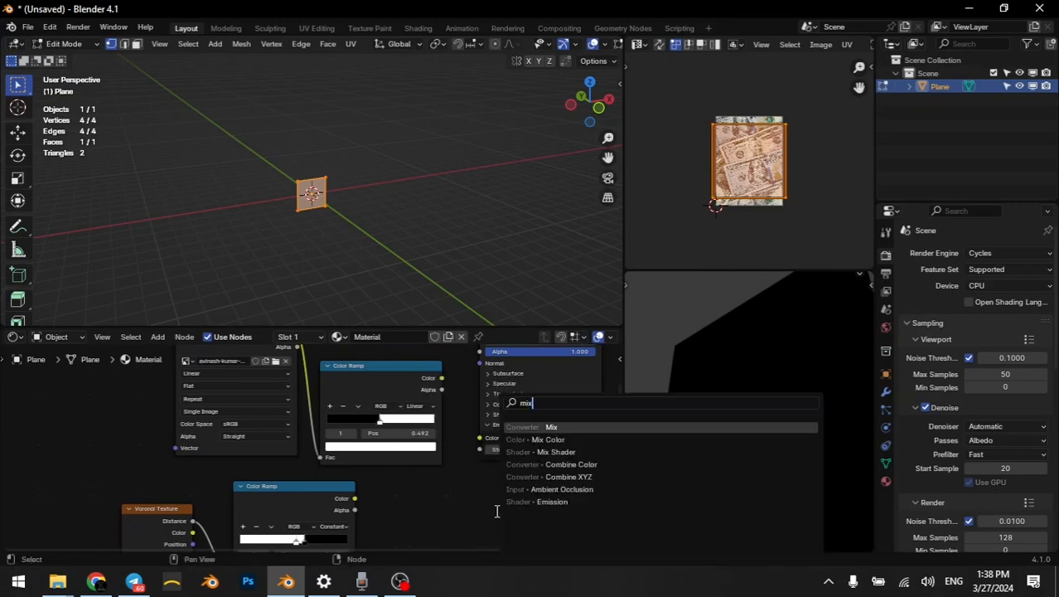
pyautogui.press('Return')
pyautogui.click(494, 464)
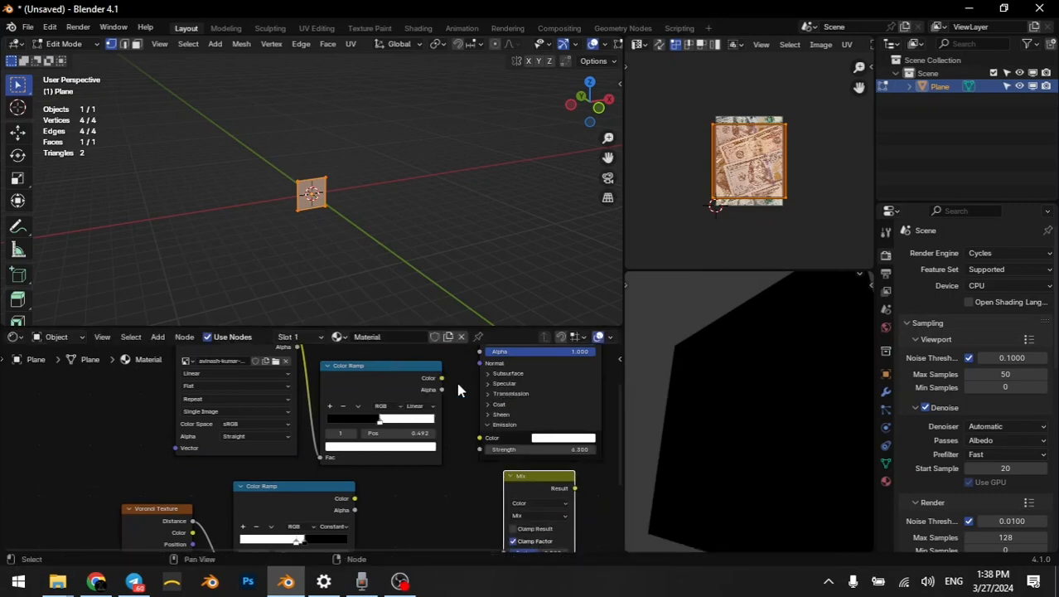
# Connect the image's Color Ramp to the Mix node's A input and the dot Color Ramp to B, and preview the Result.
pyautogui.moveTo(445, 379); pyautogui.dragTo(502, 523)
pyautogui.moveTo(355, 461); pyautogui.dragTo(365, 490)
pyautogui.keyDown('ctrl'); pyautogui.keyDown('shift'); pyautogui.click(398, 406); pyautogui.keyUp('shift'); pyautogui.keyUp('ctrl')
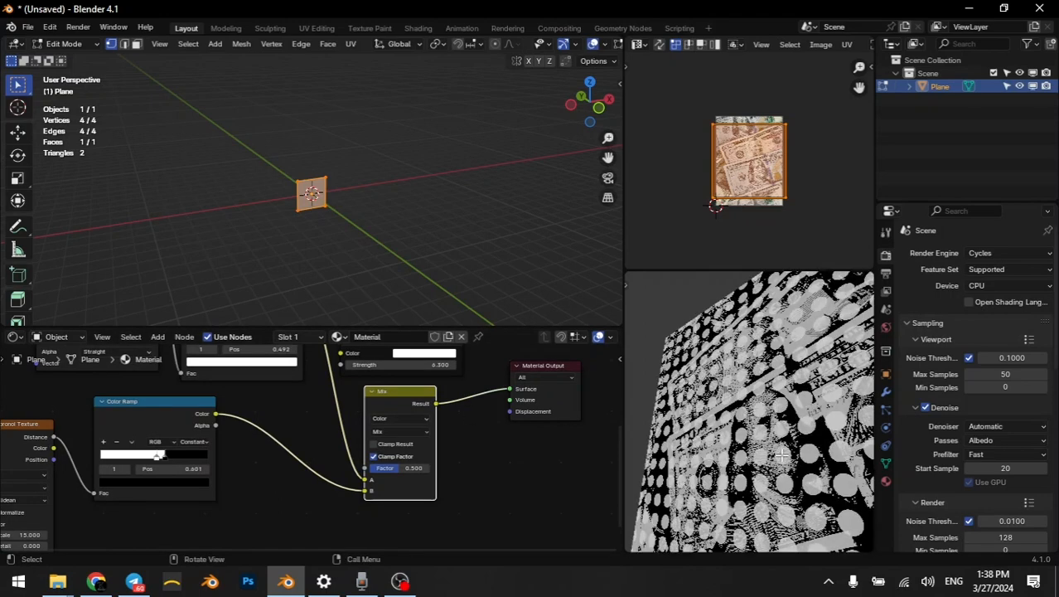
# Set the Mix node's blending mode to Multiply and its Factor to 1.000.
pyautogui.moveTo(452, 428); pyautogui.dragTo(364, 455, button='middle')
pyautogui.scroll(3, 319, 476)
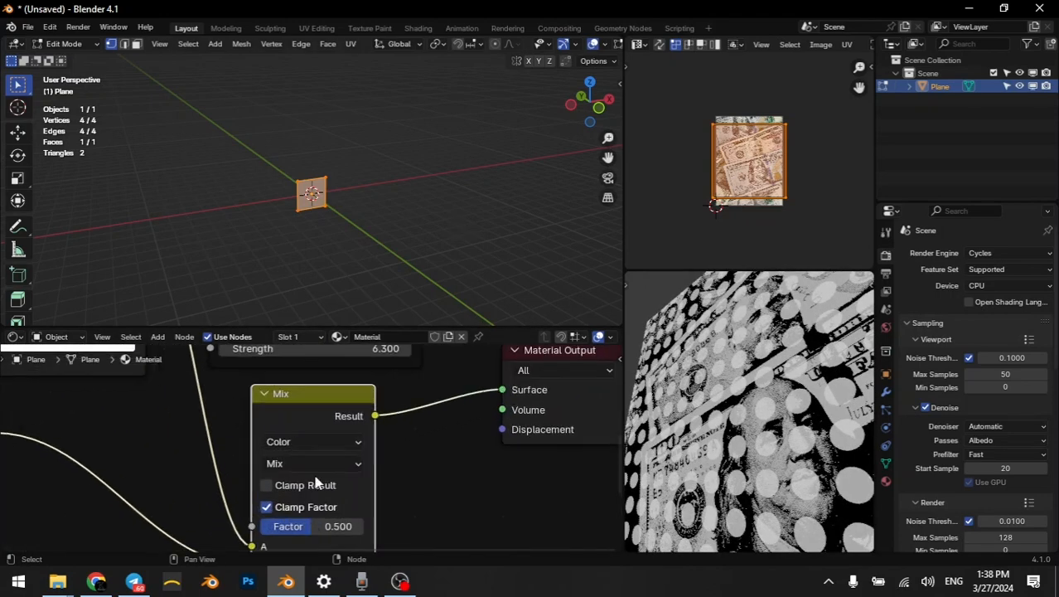
pyautogui.click(282, 466)
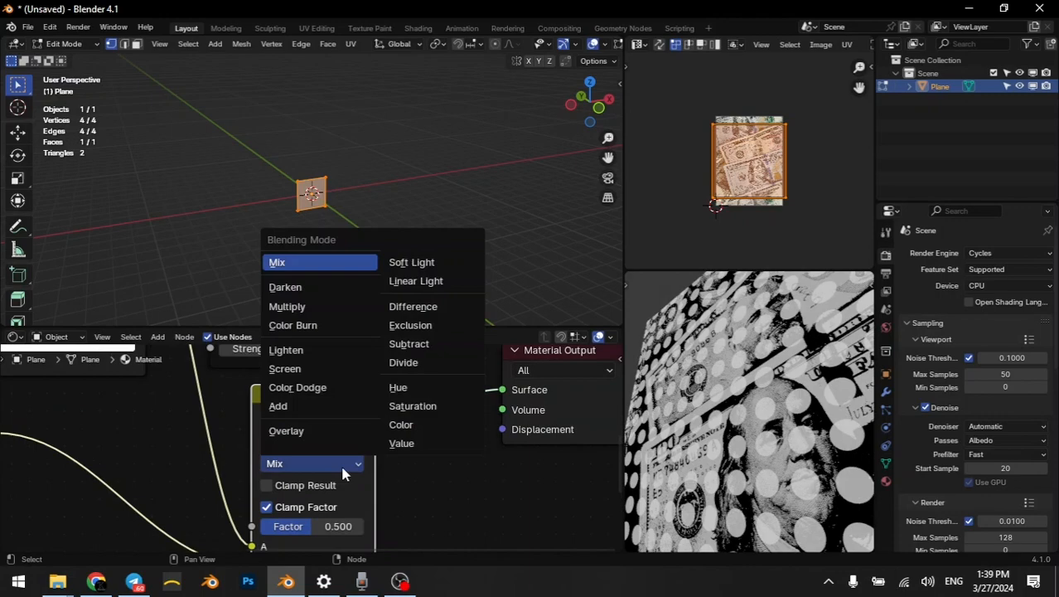
pyautogui.press('u')
pyautogui.scroll(-2, 779, 471)
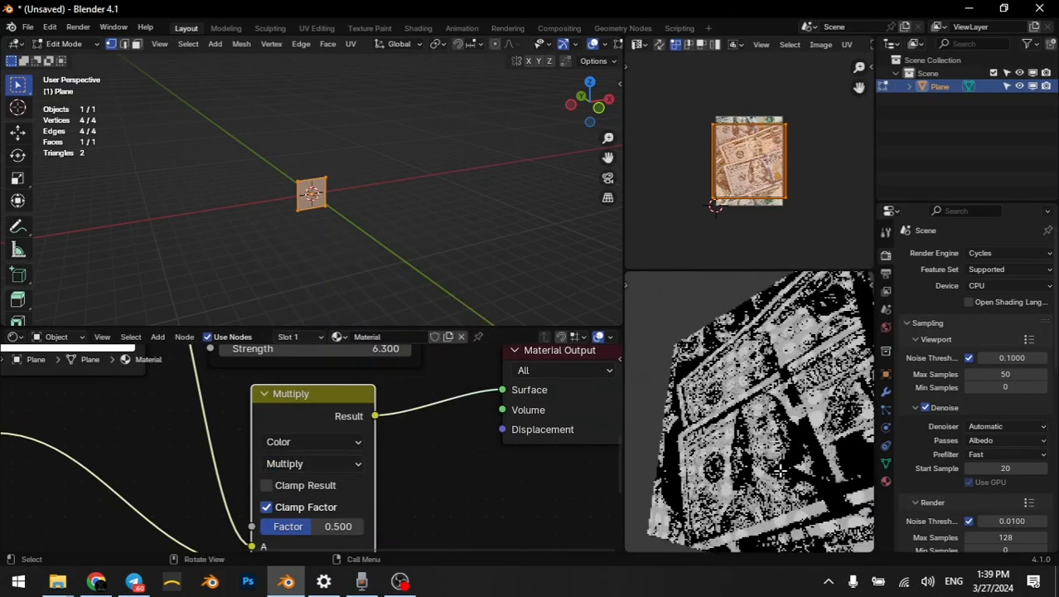
pyautogui.moveTo(279, 526); pyautogui.dragTo(331, 525)
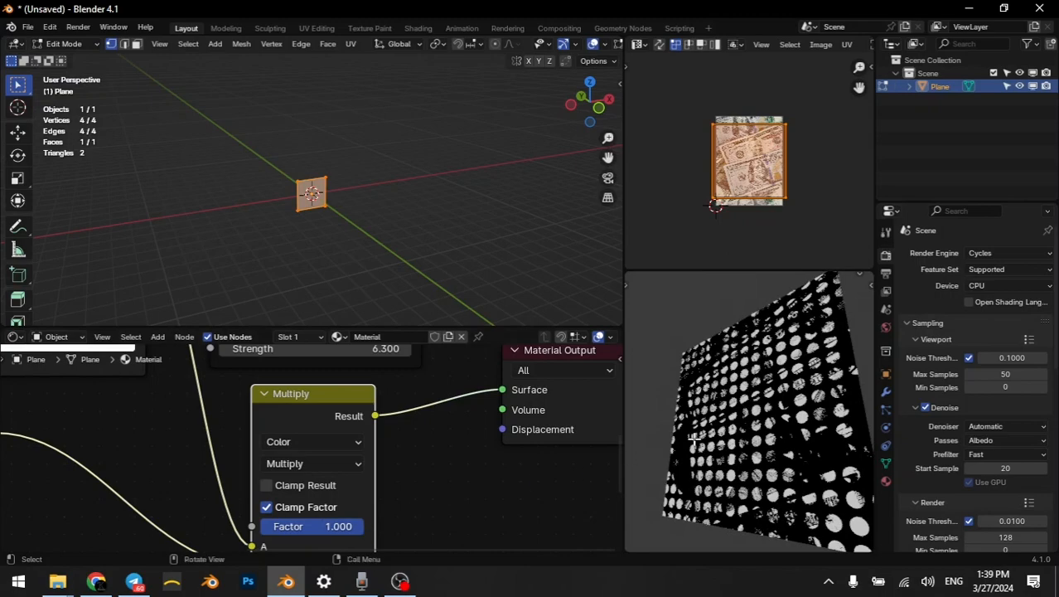
# Check the image detail within the multiplied dots and switch the plane from Edit Mode to Object Mode.
pyautogui.moveTo(696, 440); pyautogui.dragTo(822, 476, button='middle')
pyautogui.scroll(4, 822, 476)
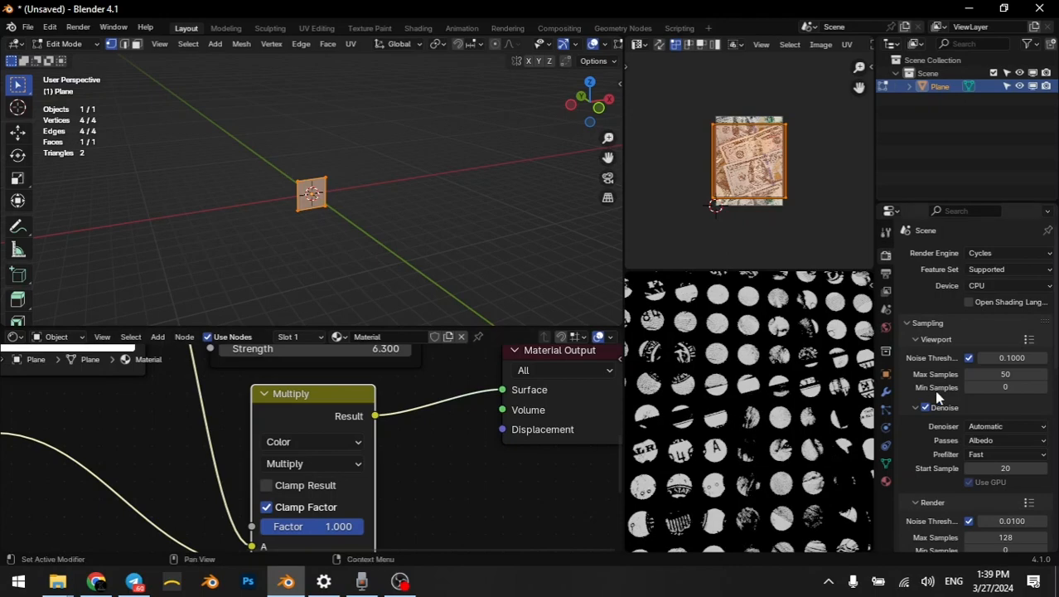
pyautogui.scroll(-5, 787, 410)
pyautogui.scroll(8, 768, 432)
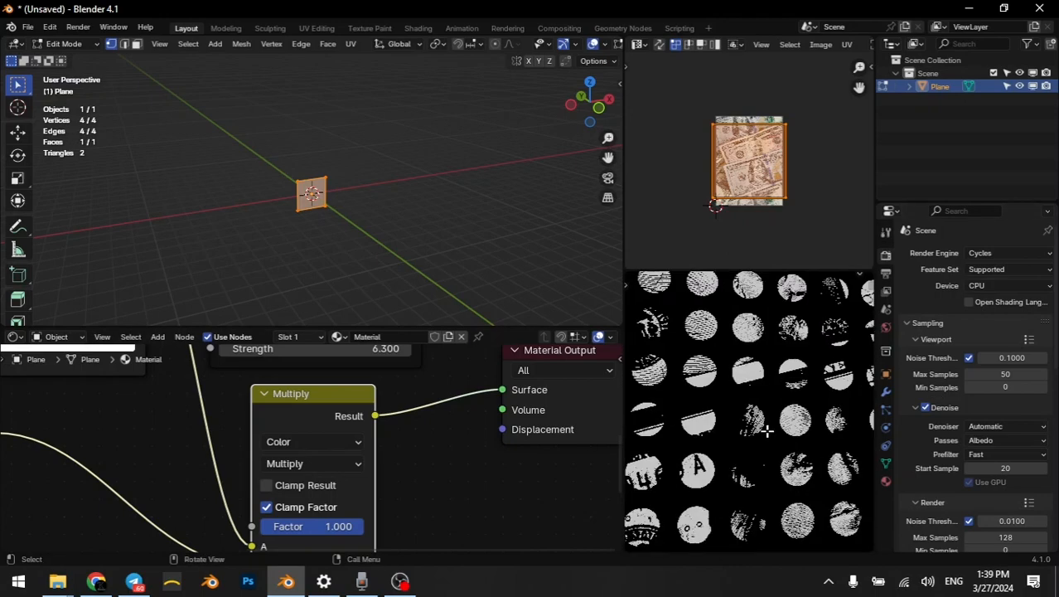
pyautogui.scroll(-3, 387, 454)
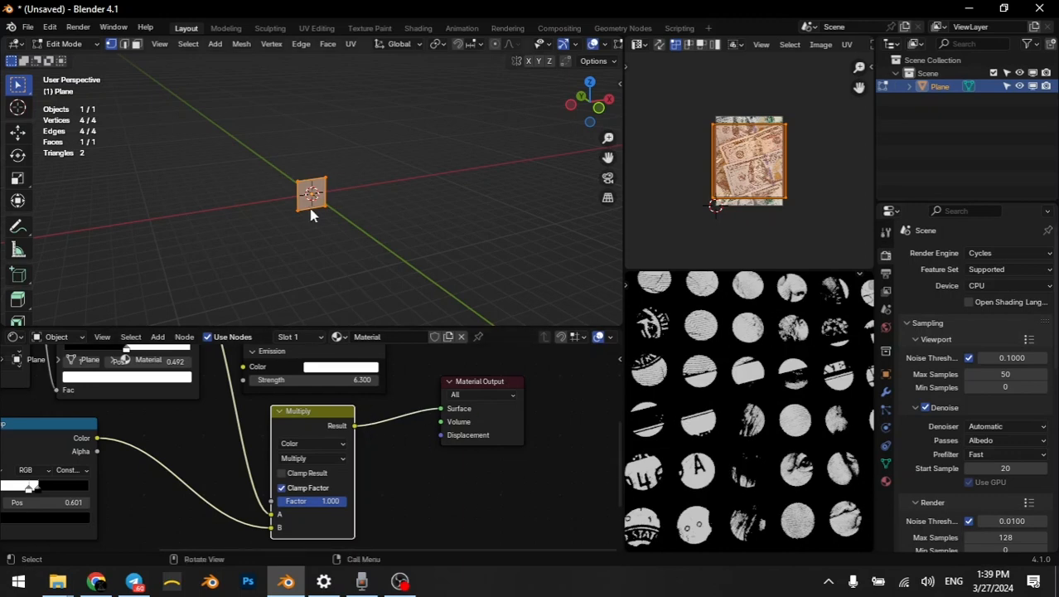
pyautogui.press('Tab')
# Set the Voronoi Texture's Scale to 50.
pyautogui.scroll(-1, 587, 466)
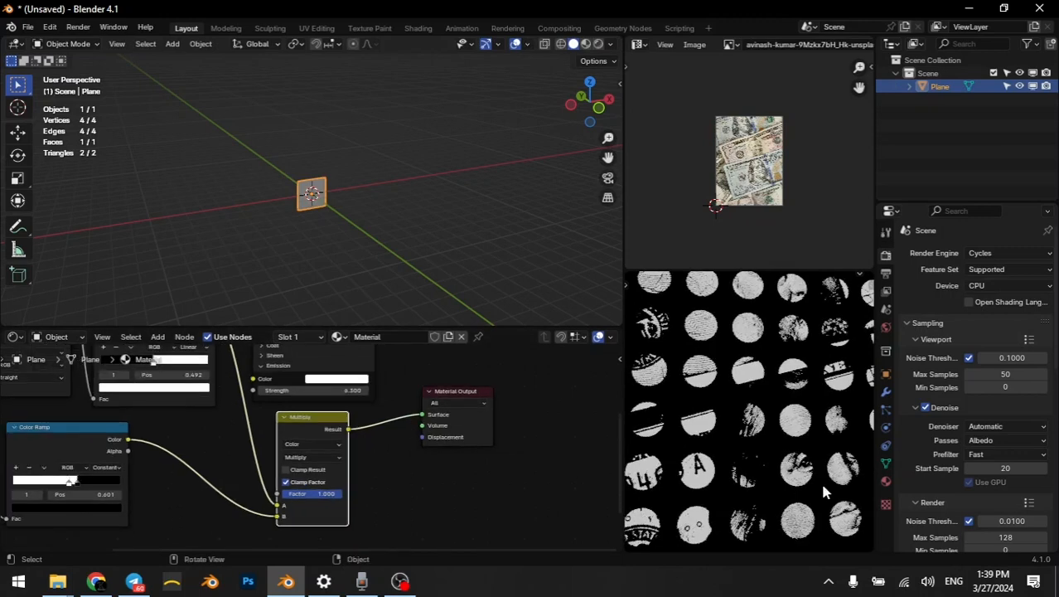
pyautogui.scroll(-5, 264, 431)
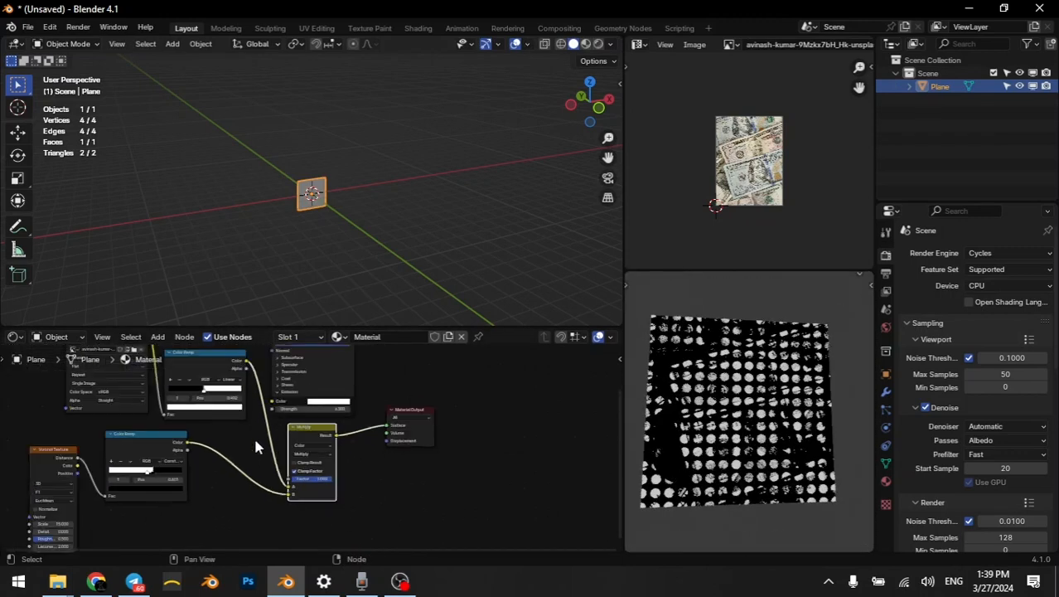
pyautogui.moveTo(262, 438); pyautogui.dragTo(406, 473, button='middle')
pyautogui.moveTo(363, 413); pyautogui.dragTo(414, 427, button='middle')
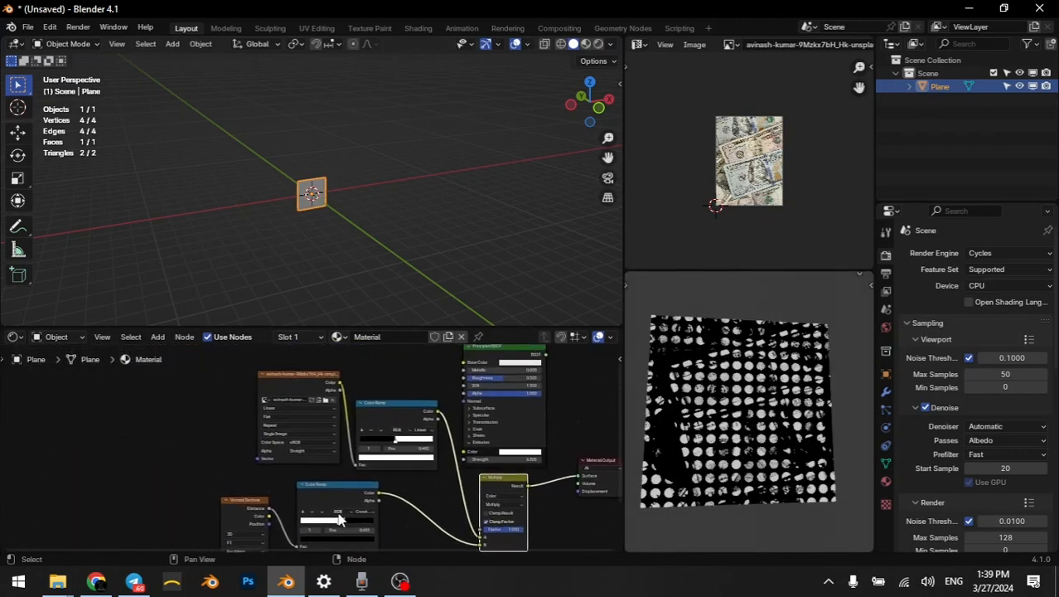
pyautogui.moveTo(265, 447); pyautogui.dragTo(269, 439, button='middle')
pyautogui.moveTo(735, 474); pyautogui.dragTo(673, 430, button='middle')
pyautogui.moveTo(215, 504); pyautogui.dragTo(217, 410, button='middle')
pyautogui.scroll(5, 222, 427)
pyautogui.scroll(2, 220, 422)
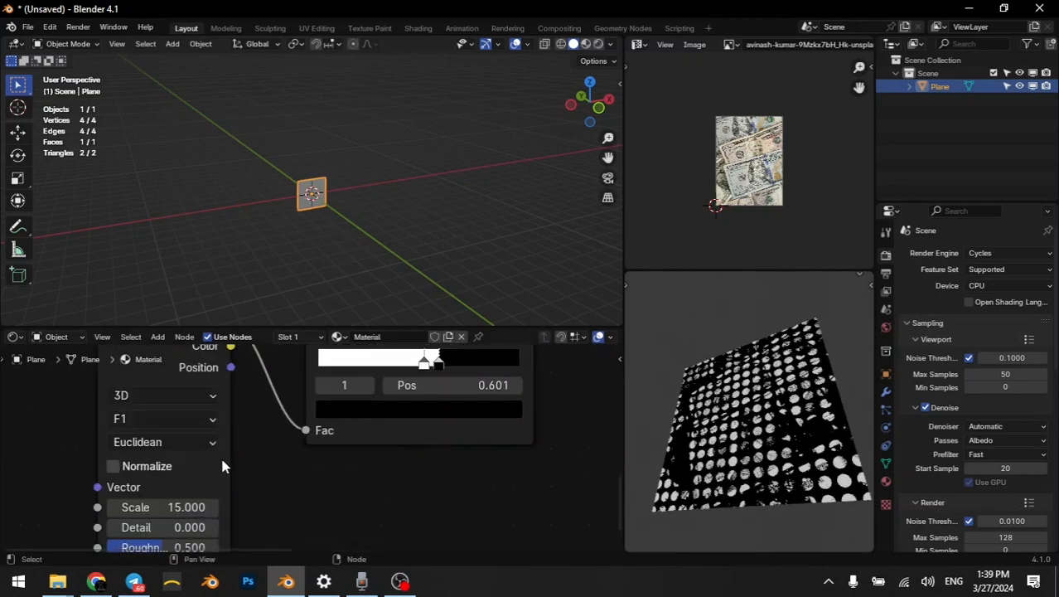
pyautogui.doubleClick(184, 508)
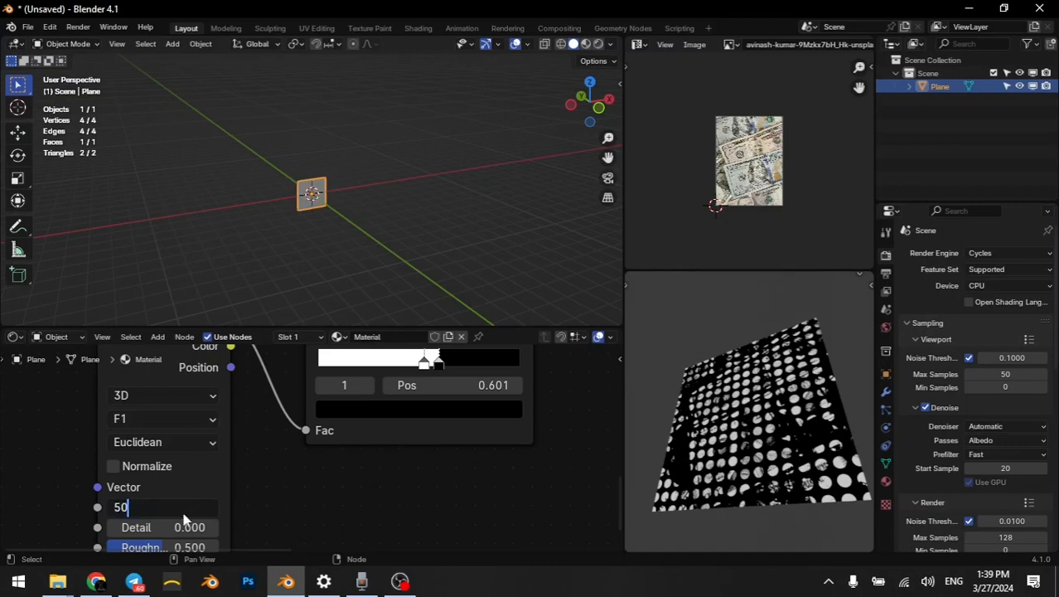
pyautogui.press('Return')
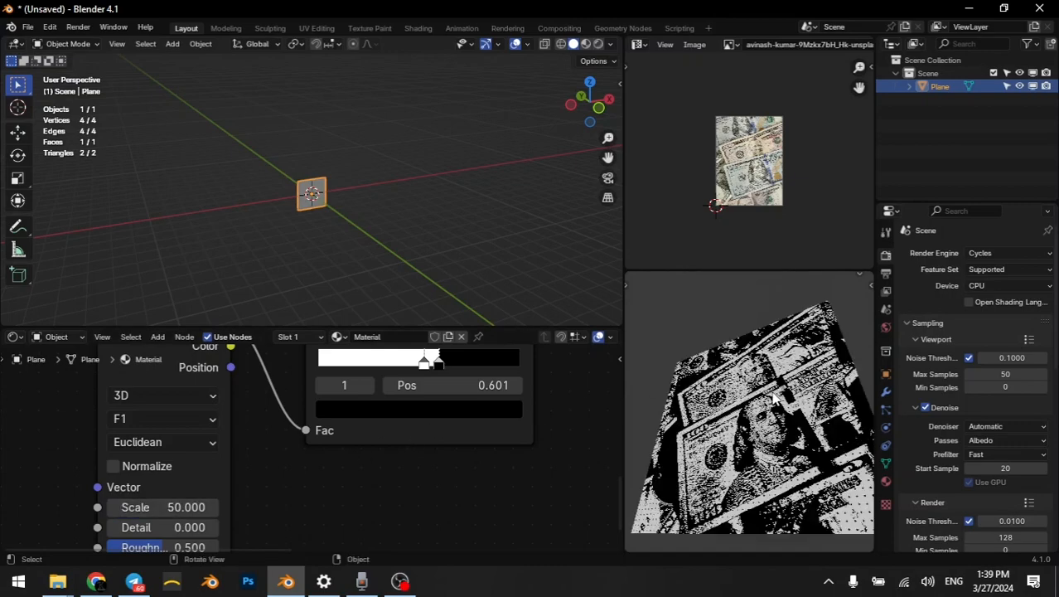
# Shrink the dots by moving the black stop of the Voronoi's Color Ramp to position 0.311.
pyautogui.scroll(6, 773, 398)
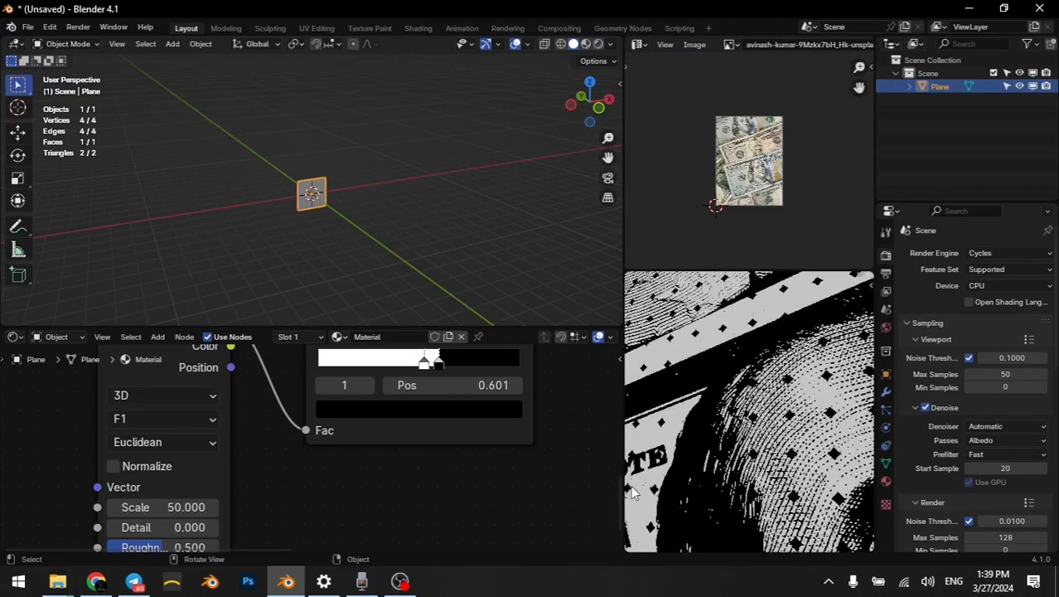
pyautogui.scroll(4, 309, 442)
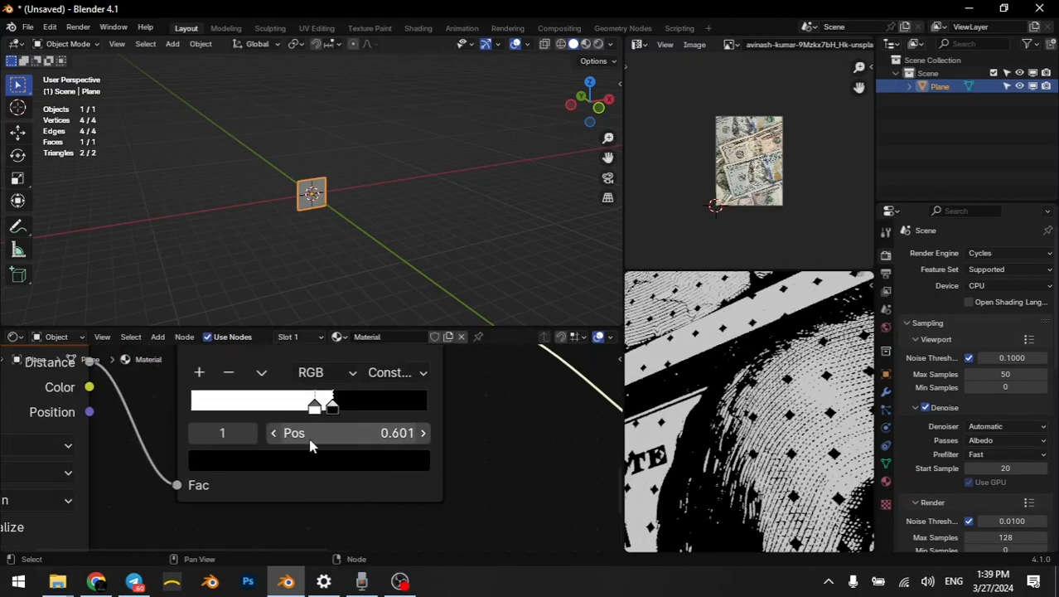
pyautogui.scroll(2, 312, 433)
pyautogui.click(303, 401)
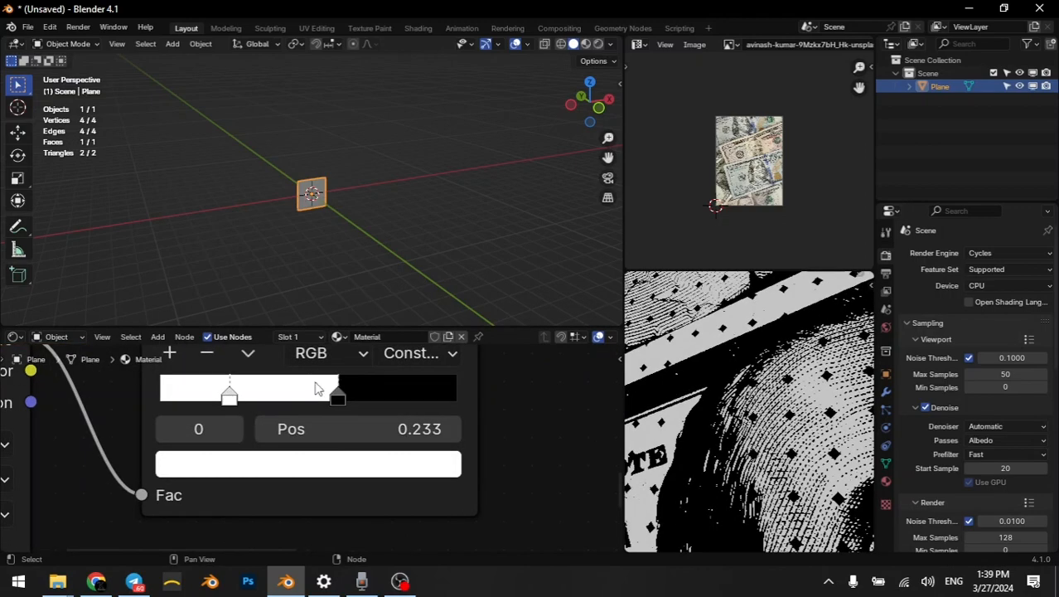
pyautogui.click(338, 398)
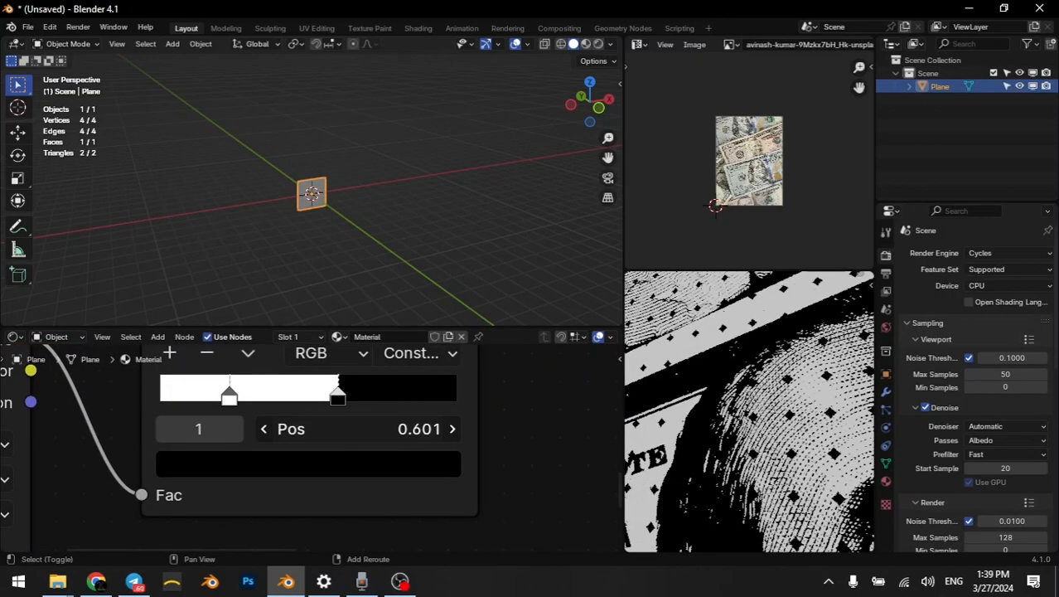
pyautogui.moveTo(348, 429); pyautogui.dragTo(220, 428)
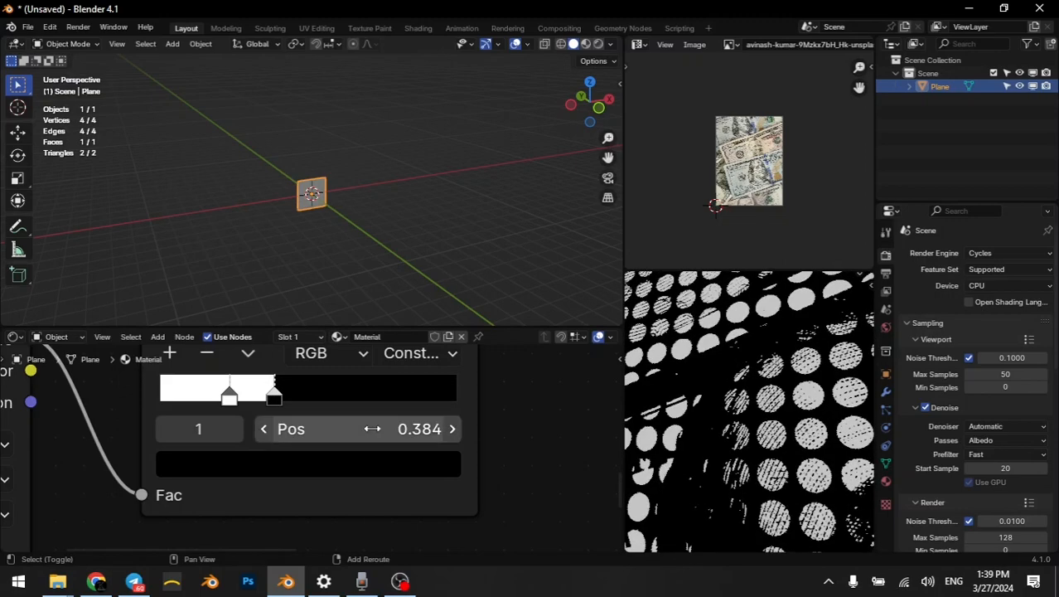
pyautogui.scroll(-5, 735, 402)
pyautogui.moveTo(734, 402)
pyautogui.mouseDown(button='middle')
pyautogui.moveTo(688, 406)
pyautogui.moveTo(745, 400)
pyautogui.mouseUp(button='middle')
pyautogui.scroll(5, 746, 399)
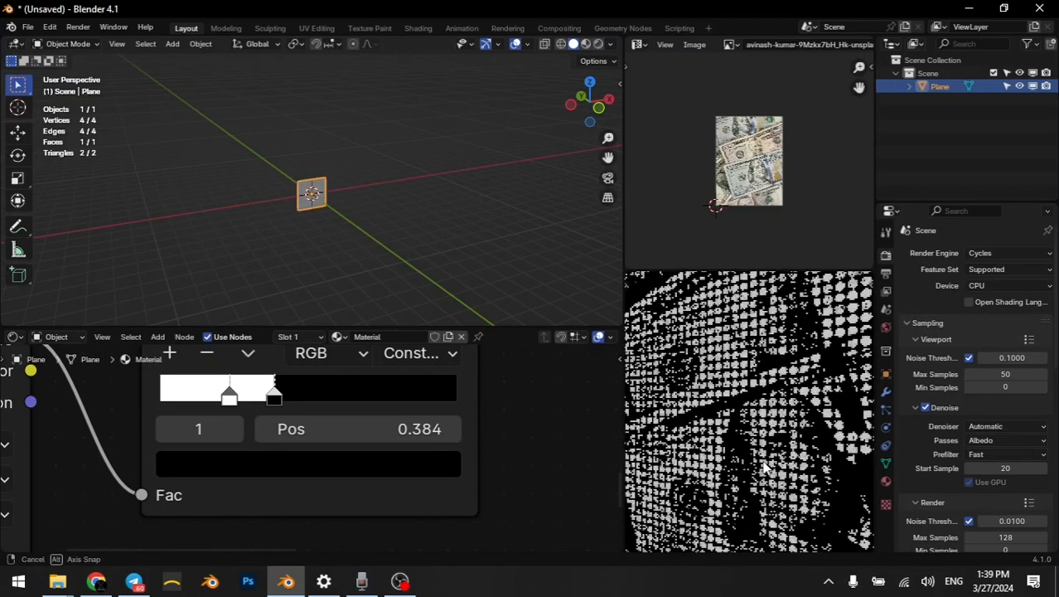
pyautogui.moveTo(356, 428); pyautogui.dragTo(320, 429)
pyautogui.scroll(-5, 772, 479)
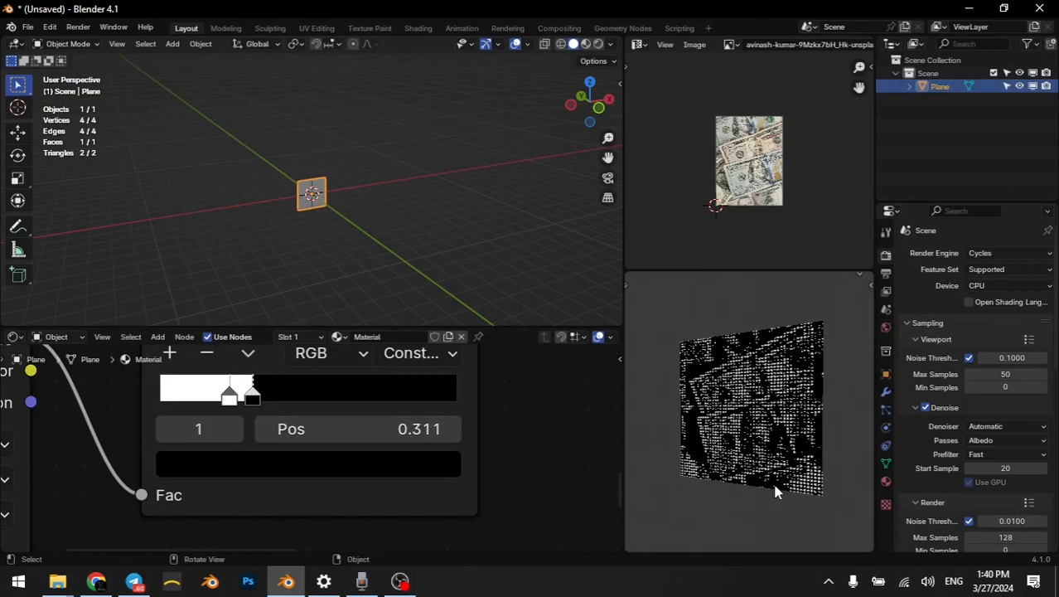
pyautogui.moveTo(772, 480); pyautogui.dragTo(670, 481, button='middle')
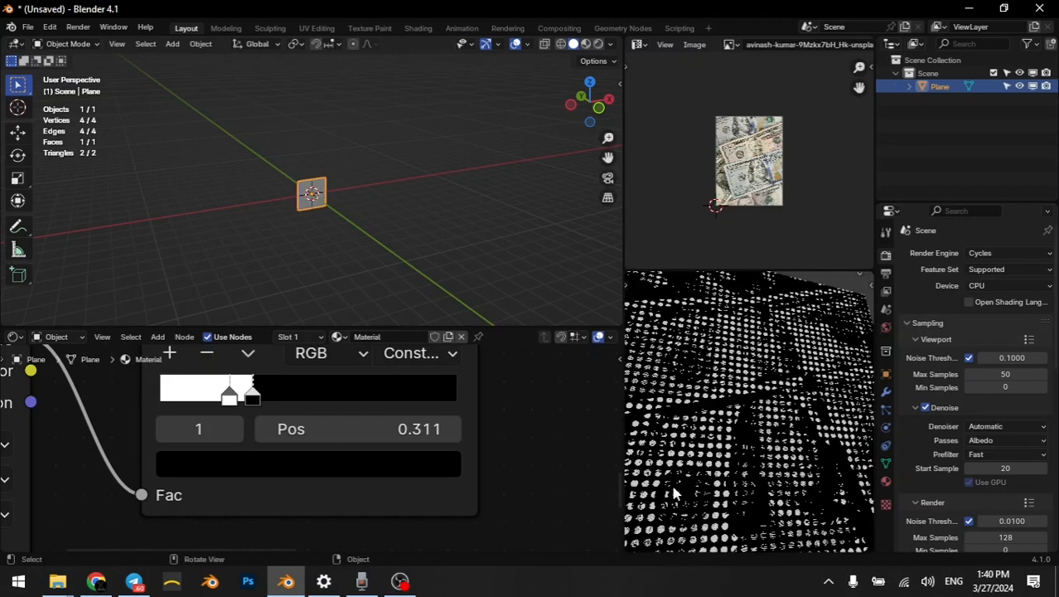
# Set the Voronoi Texture's Scale to 100 and check the dot density on the plane.
pyautogui.scroll(-3, 411, 468)
pyautogui.moveTo(190, 460); pyautogui.dragTo(289, 428, button='middle')
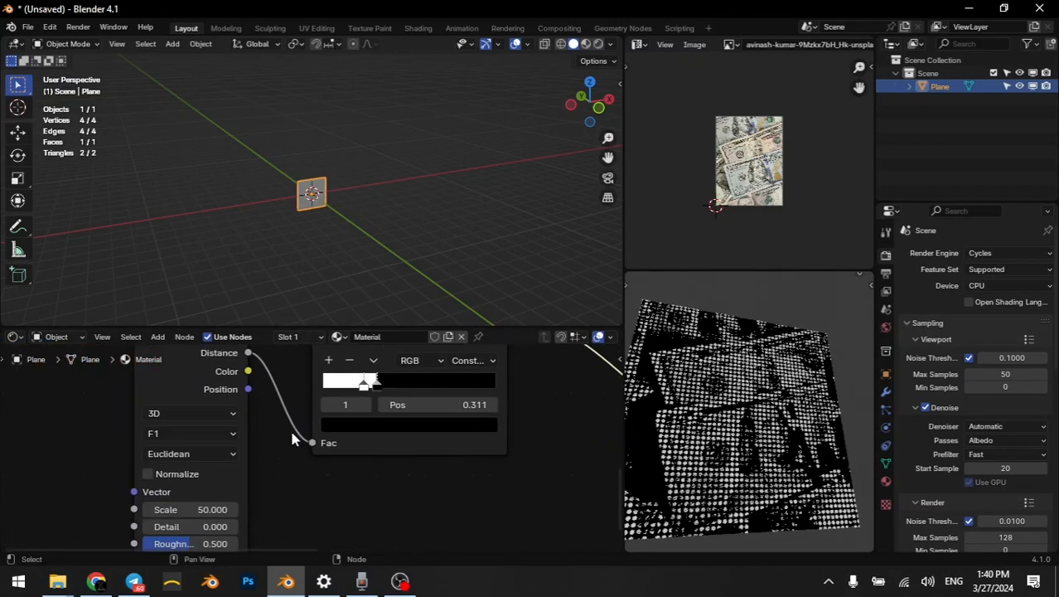
pyautogui.click(186, 510)
pyautogui.write('100')
pyautogui.press('Return')
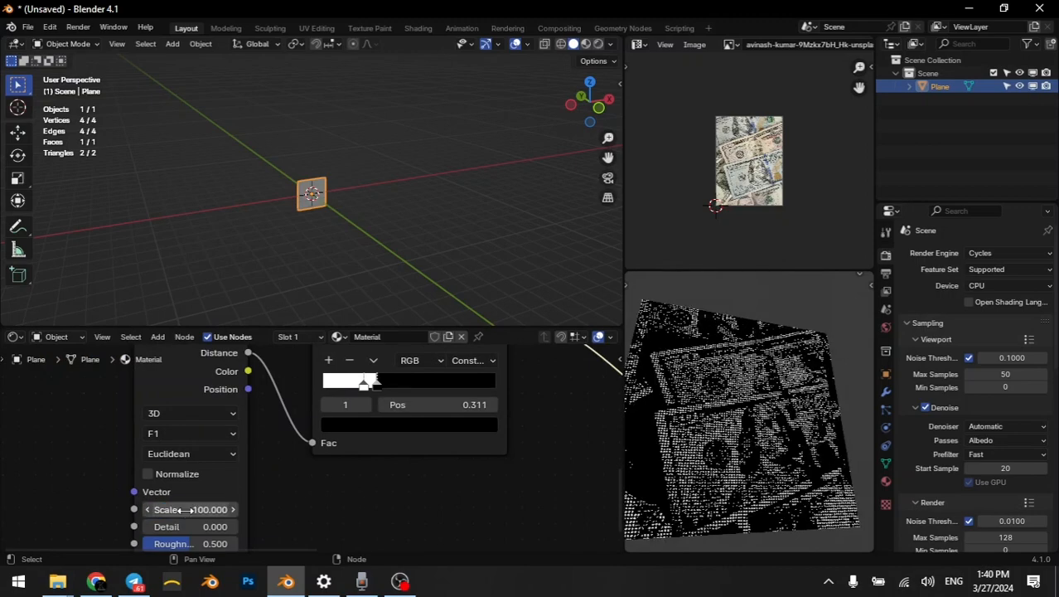
pyautogui.scroll(4, 818, 400)
pyautogui.scroll(2, 820, 401)
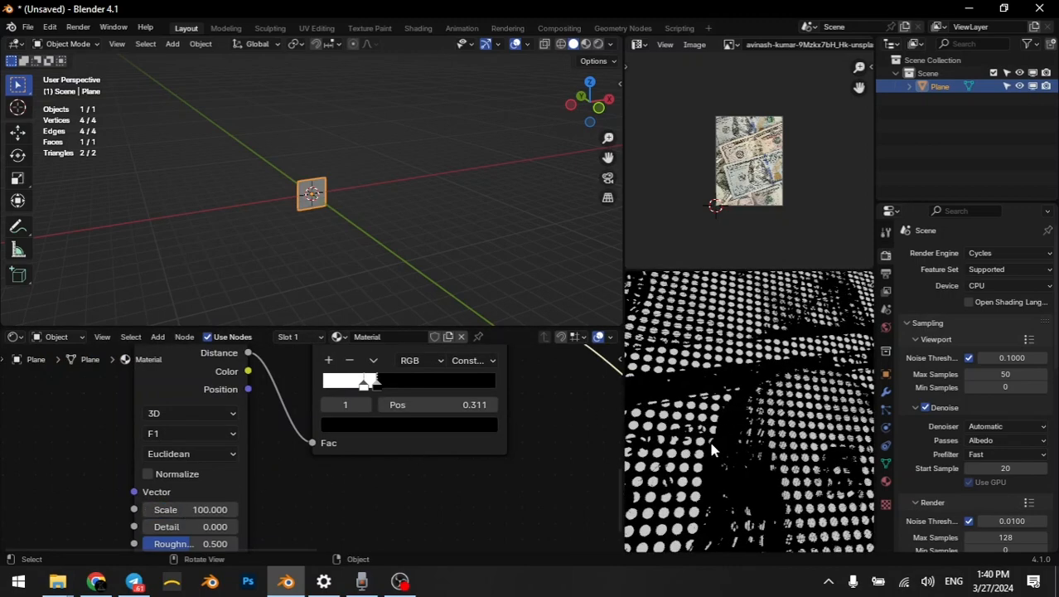
pyautogui.scroll(-3, 711, 450)
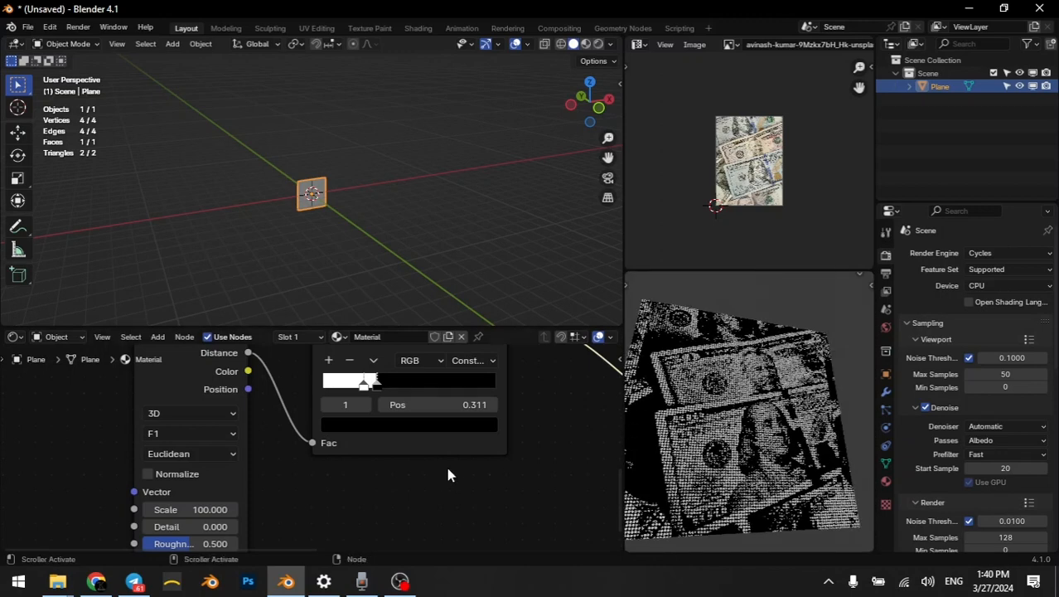
# Connect the Multiply node's Result to the Principled BSDF's Alpha and route the BSDF to the Material Output's Surface.
pyautogui.scroll(-5, 449, 460)
pyautogui.moveTo(447, 452); pyautogui.dragTo(403, 518, button='middle')
pyautogui.scroll(5, 364, 419)
pyautogui.moveTo(400, 480); pyautogui.dragTo(419, 445)
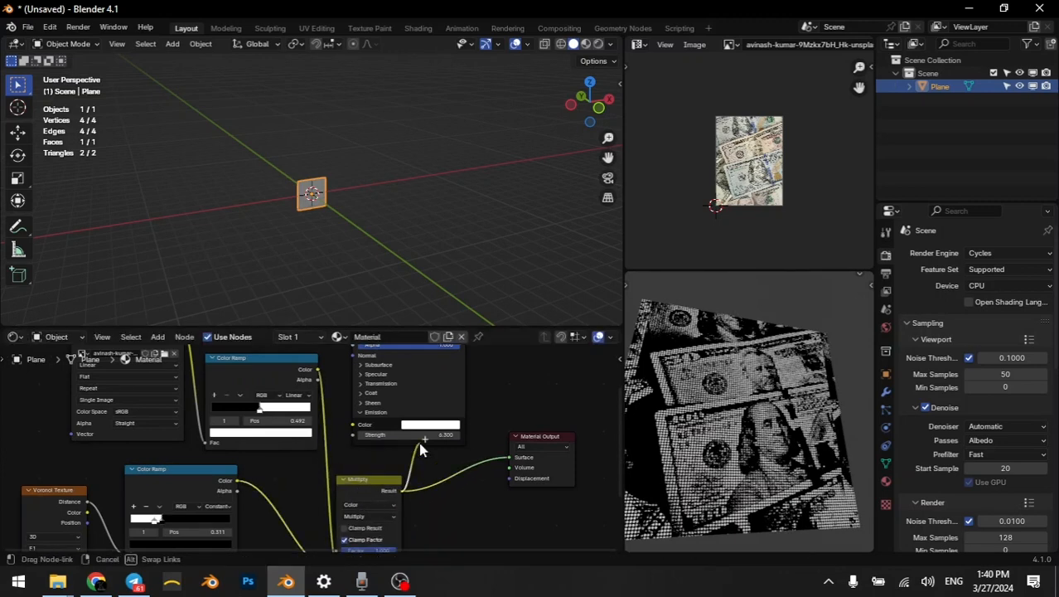
pyautogui.moveTo(349, 403); pyautogui.dragTo(350, 385)
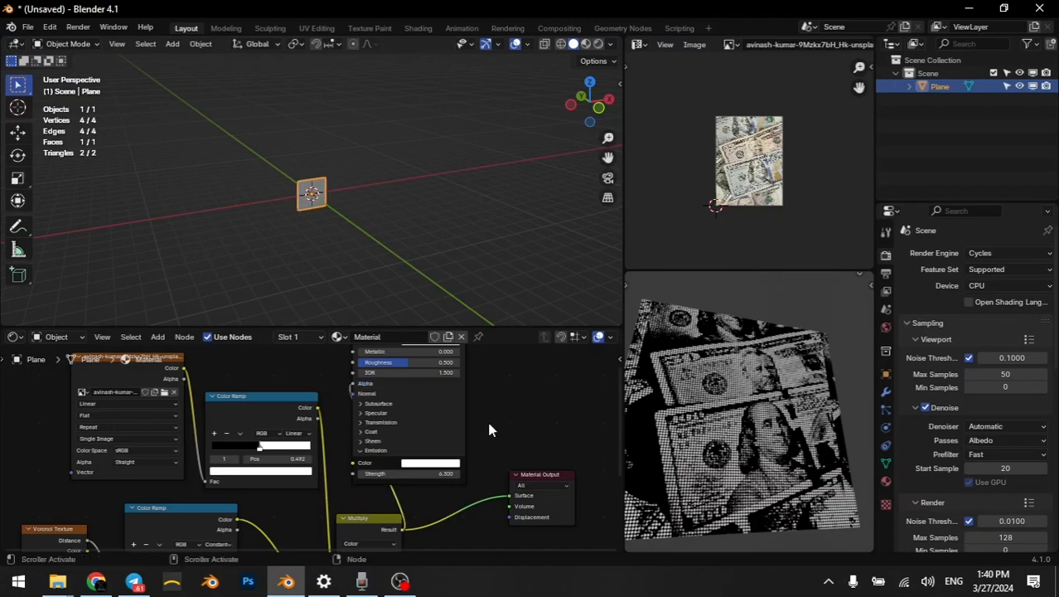
pyautogui.scroll(5, 487, 424)
pyautogui.moveTo(483, 420); pyautogui.dragTo(482, 496, button='middle')
pyautogui.keyDown('ctrl'); pyautogui.keyDown('shift'); pyautogui.click(467, 352); pyautogui.keyUp('shift'); pyautogui.keyUp('ctrl')
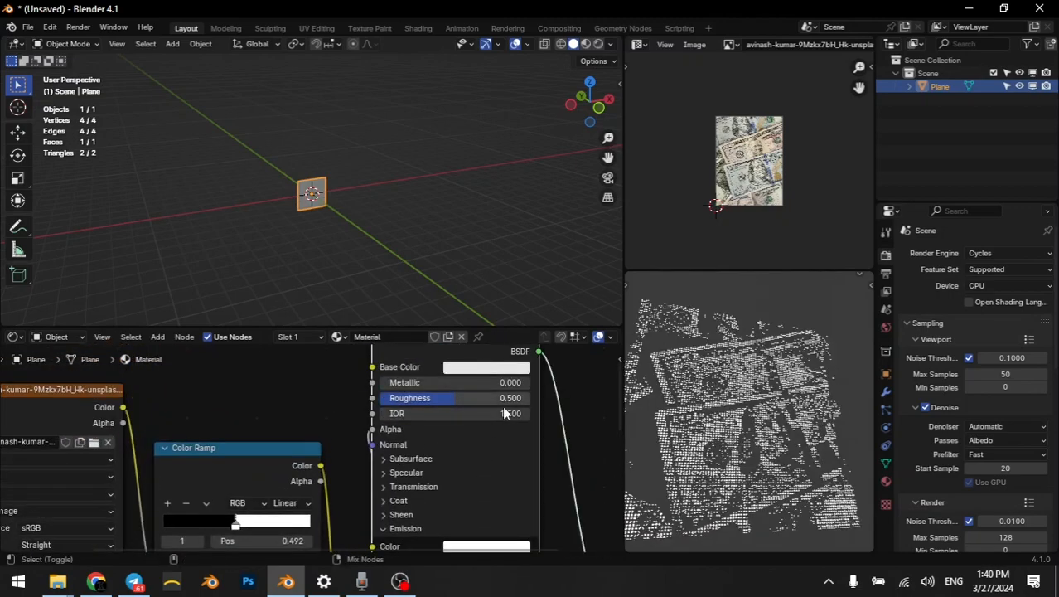
pyautogui.scroll(5, 800, 424)
pyautogui.moveTo(802, 452); pyautogui.dragTo(740, 468, button='middle')
pyautogui.scroll(-3, 439, 497)
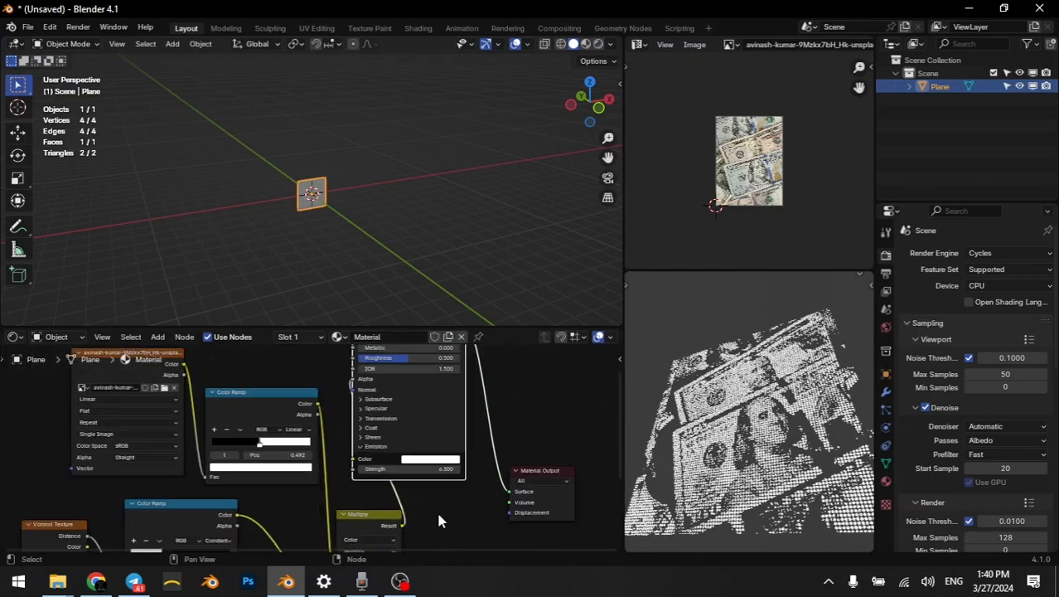
# Nudge the Multiply node upward and connect the image texture's Color to the Principled BSDF's Emission Color.
pyautogui.scroll(-1, 439, 516)
pyautogui.moveTo(374, 519)
pyautogui.mouseDown()
pyautogui.moveTo(414, 492)
pyautogui.moveTo(375, 500)
pyautogui.mouseUp()
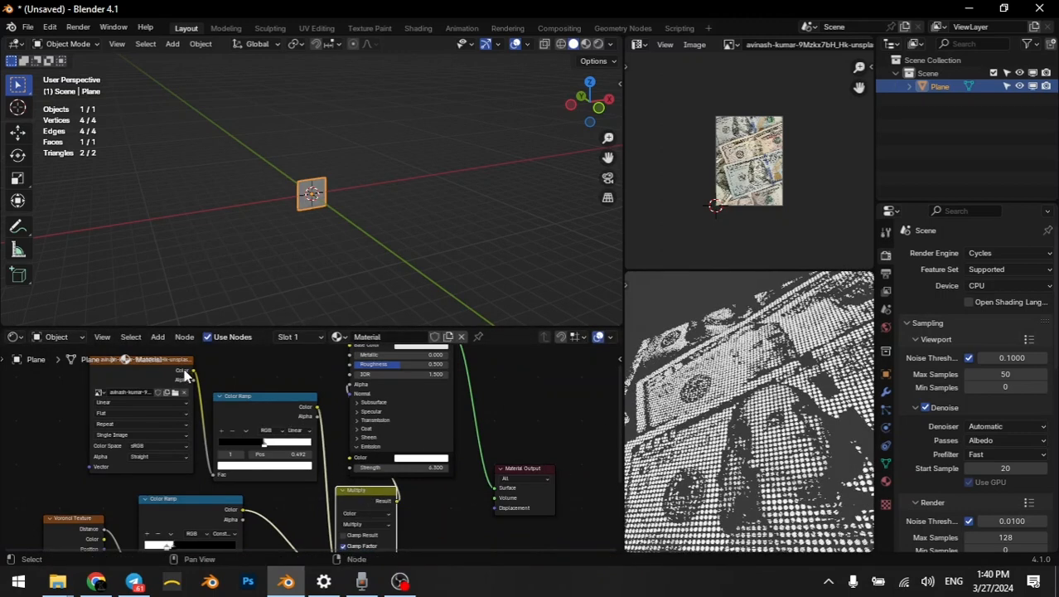
pyautogui.moveTo(180, 397); pyautogui.dragTo(297, 434, button='middle')
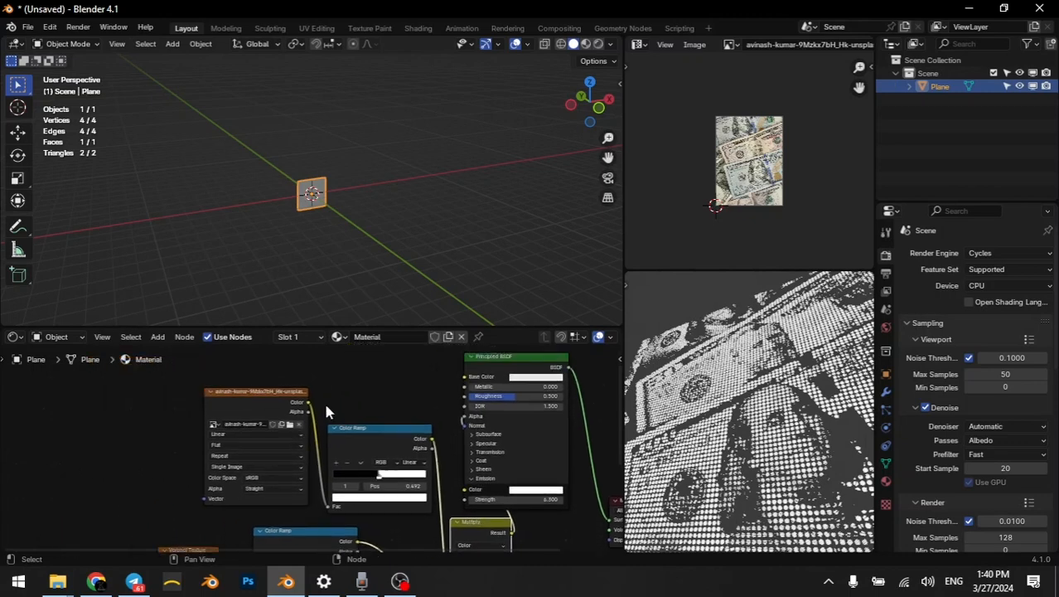
pyautogui.moveTo(308, 403); pyautogui.dragTo(464, 489)
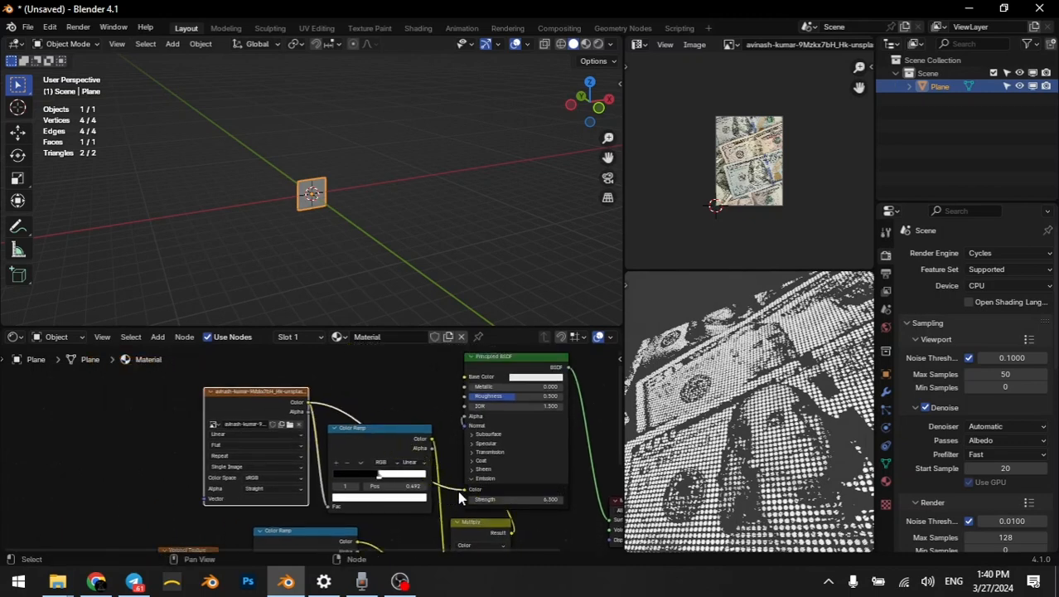
pyautogui.moveTo(846, 451); pyautogui.dragTo(750, 490, button='middle')
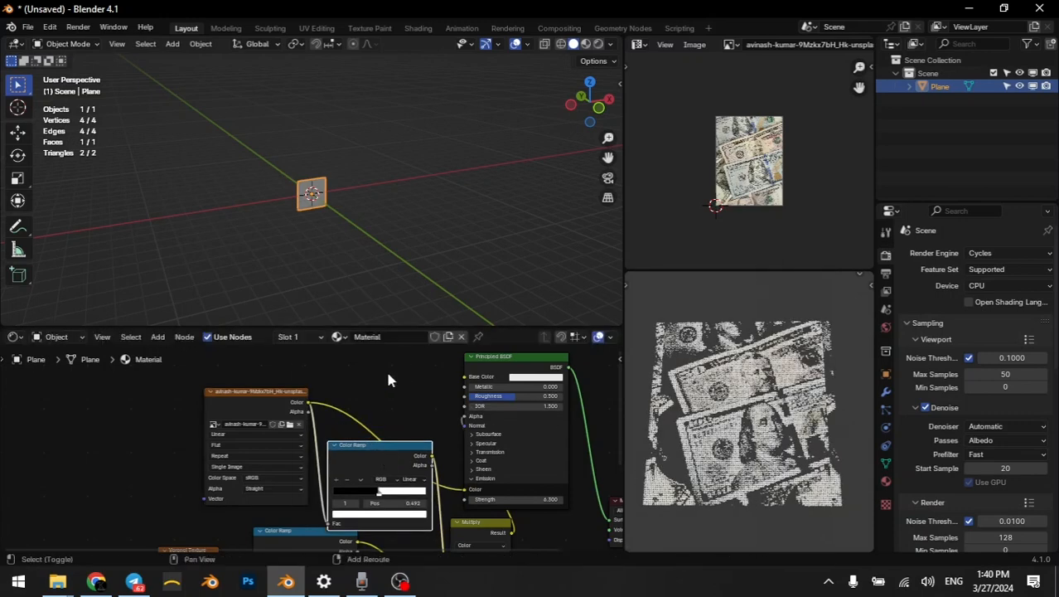
# Insert a Mix Color node into the link between the image texture's Color and the Emission Color.
pyautogui.hotkey('shift', 'a')
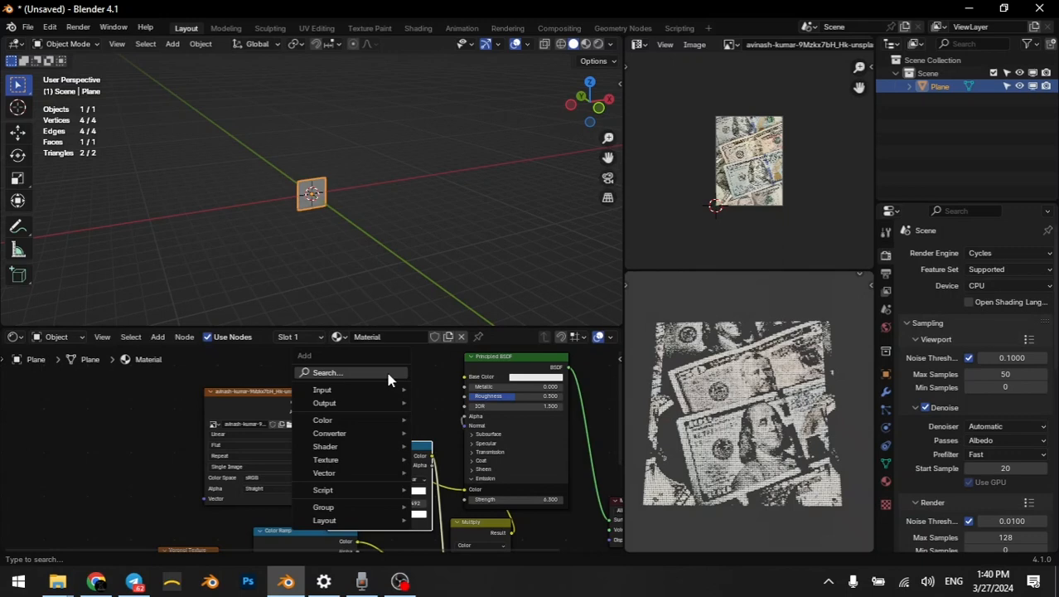
pyautogui.write('mix')
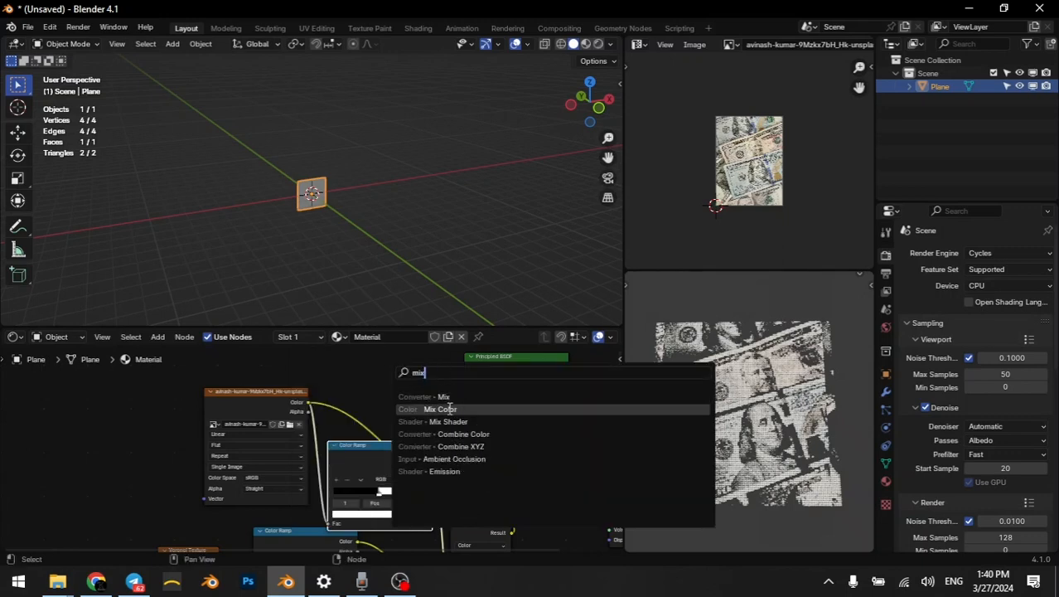
pyautogui.click(404, 409)
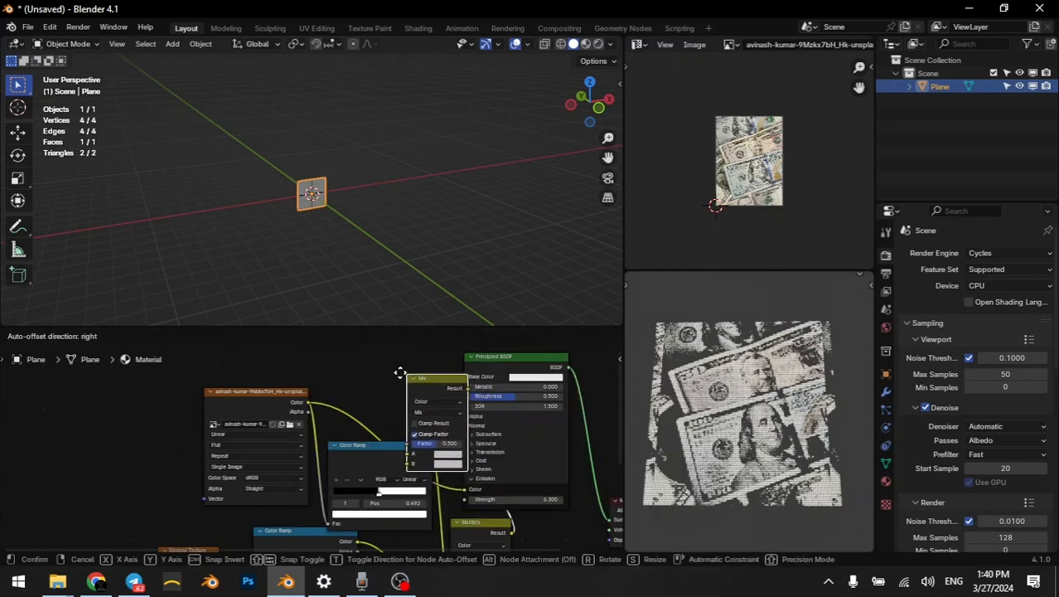
pyautogui.click(348, 402)
pyautogui.scroll(3, 364, 414)
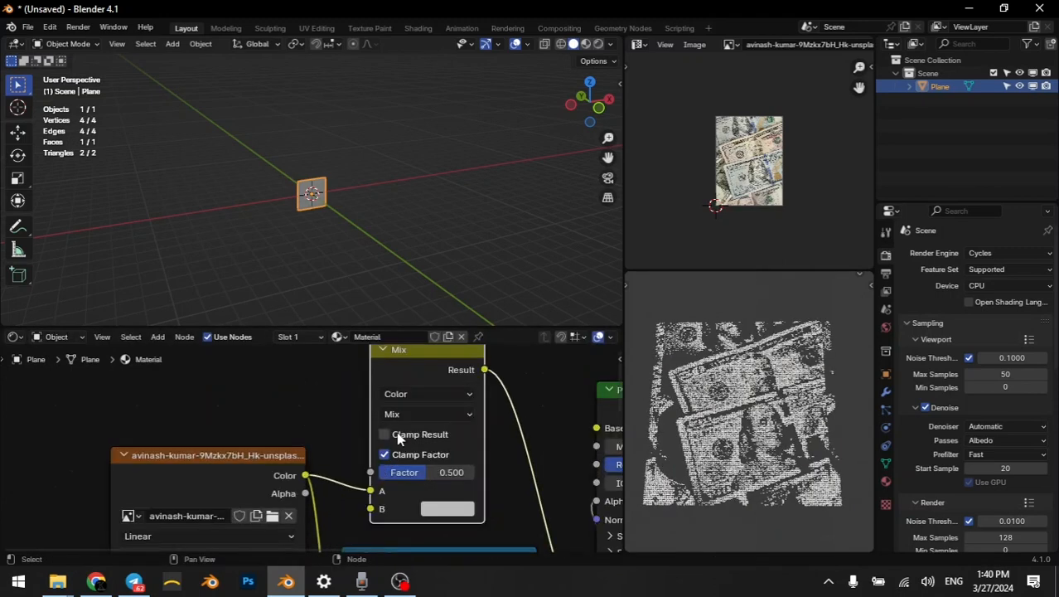
# Set the new Mix node's blending mode to Multiply, its B color to green and its Factor to 1.000.
pyautogui.click(412, 413)
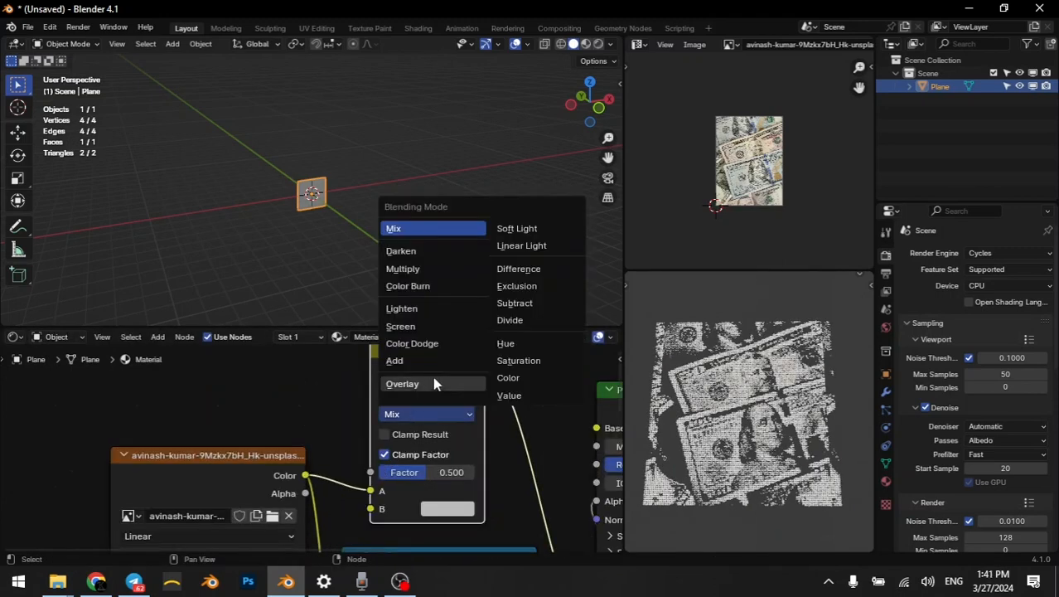
pyautogui.click(402, 268)
pyautogui.click(452, 508)
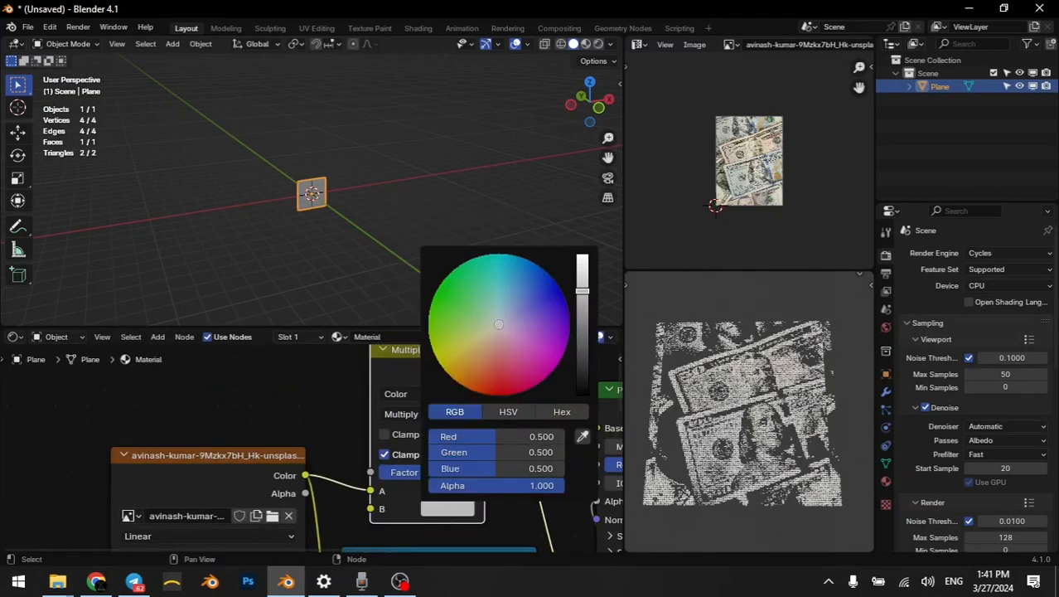
pyautogui.moveTo(491, 257); pyautogui.dragTo(472, 258)
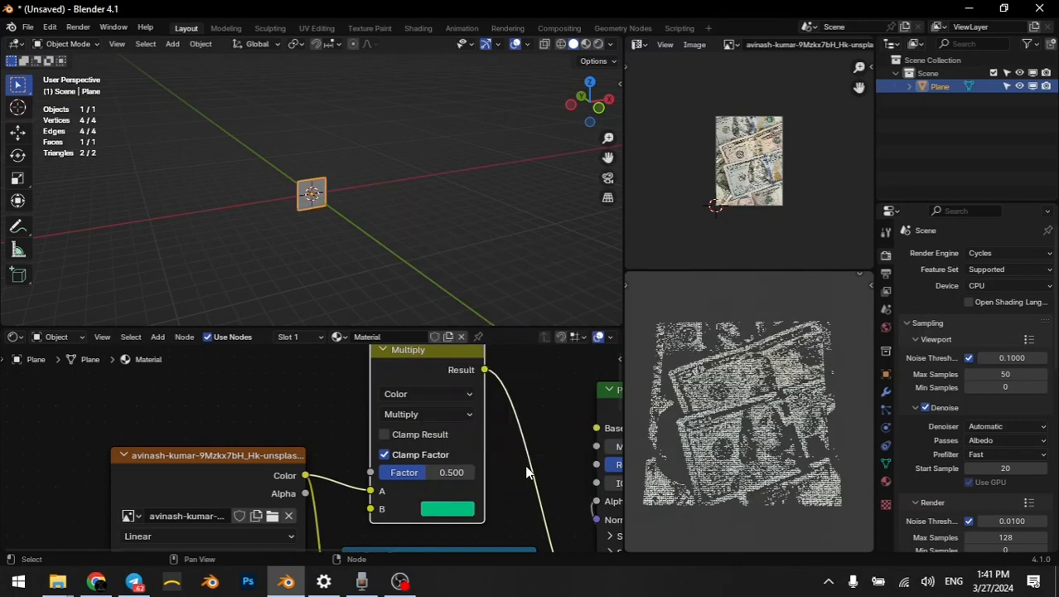
pyautogui.moveTo(424, 473); pyautogui.dragTo(476, 478)
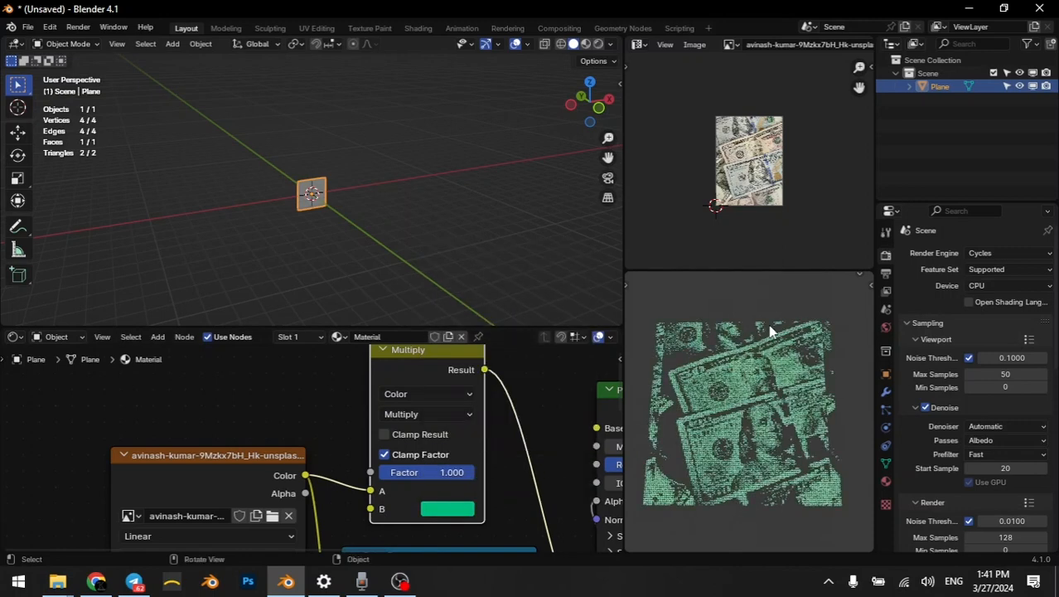
# Set the Principled BSDF's Emission Strength to 27.900 and check the glowing dots on the plane.
pyautogui.scroll(-4, 431, 486)
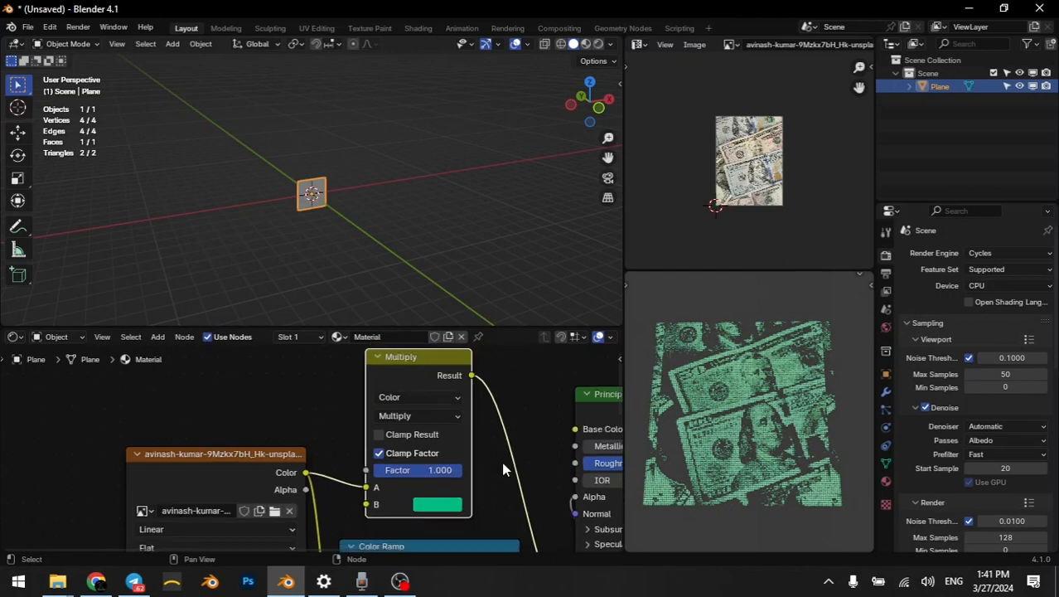
pyautogui.scroll(1, 279, 376)
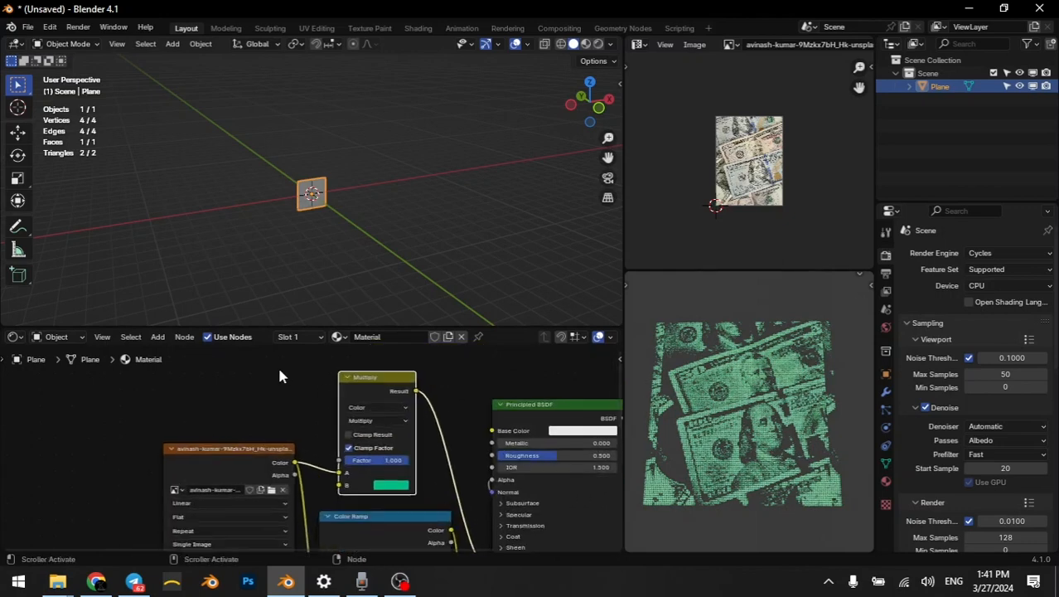
pyautogui.keyDown('shift'); pyautogui.scroll(-2, 402, 450); pyautogui.keyUp('shift')
pyautogui.moveTo(555, 533); pyautogui.dragTo(577, 533)
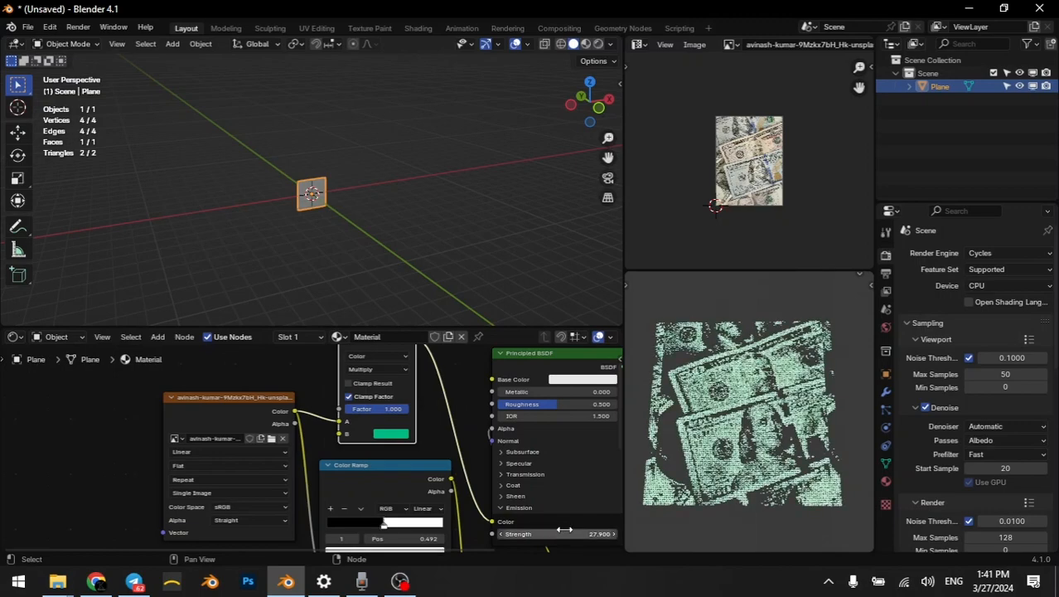
pyautogui.scroll(4, 791, 417)
pyautogui.scroll(-4, 792, 417)
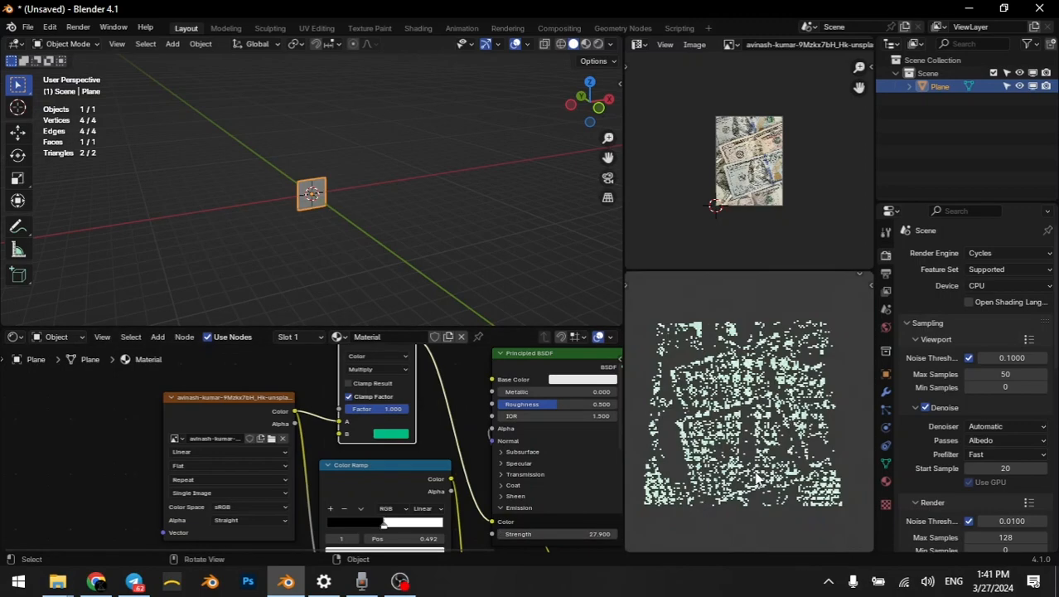
# Add a second plane, scale it up into a large floor and lower it about 0.91 m along Z.
pyautogui.hotkey('shift', 'a')
pyautogui.moveTo(330, 184)
pyautogui.click(396, 187)
pyautogui.press('s')
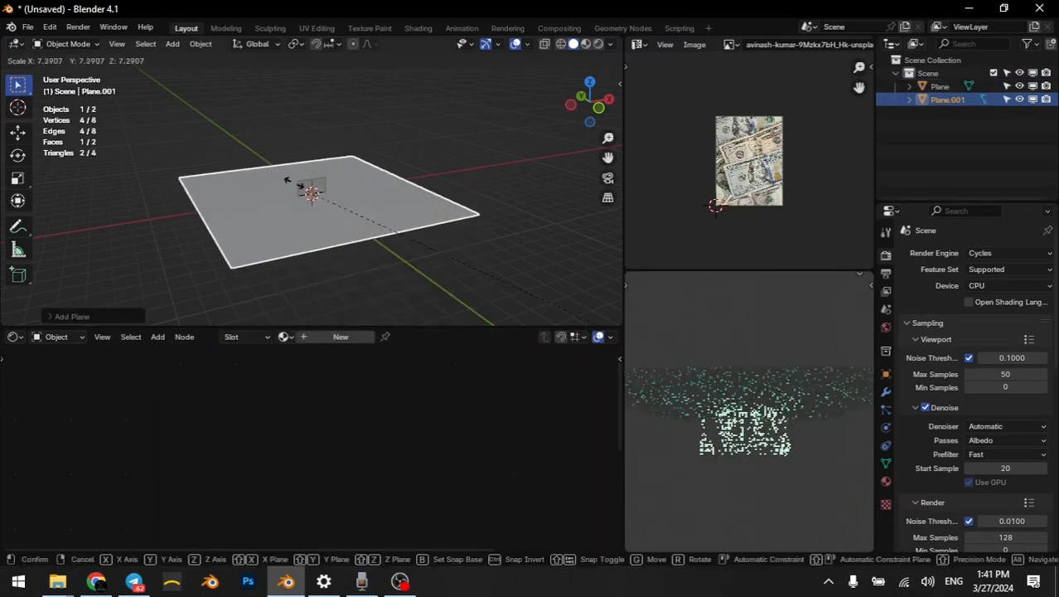
pyautogui.click(171, 220)
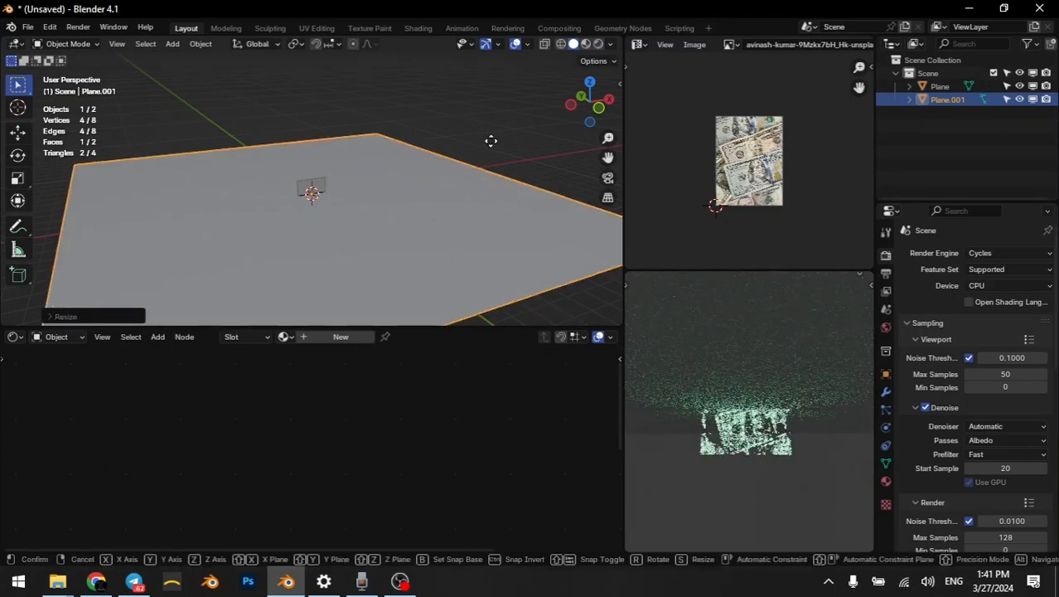
pyautogui.press('g')
pyautogui.press('z')
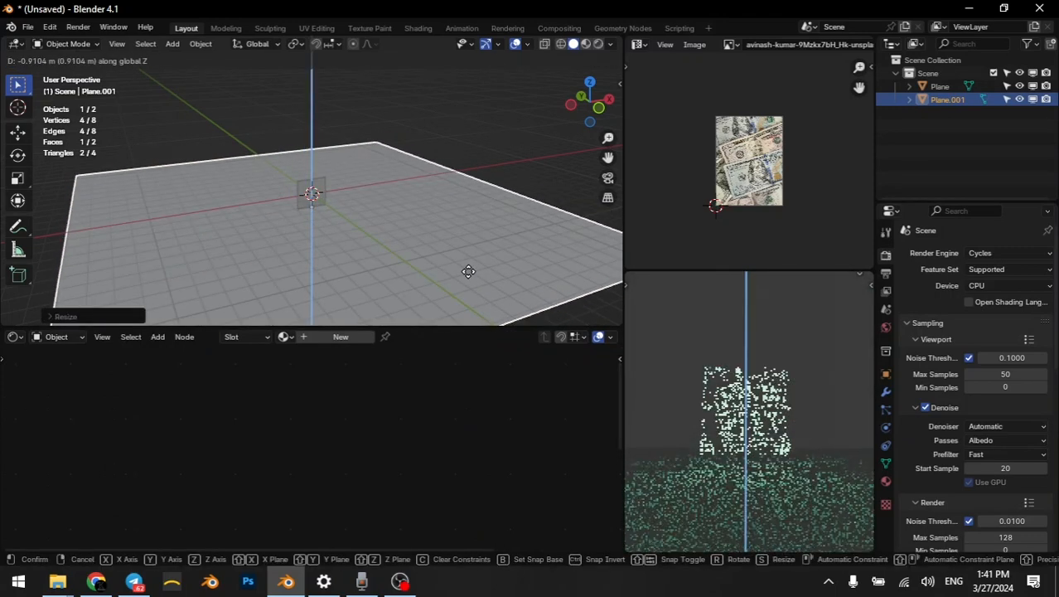
pyautogui.click(466, 275)
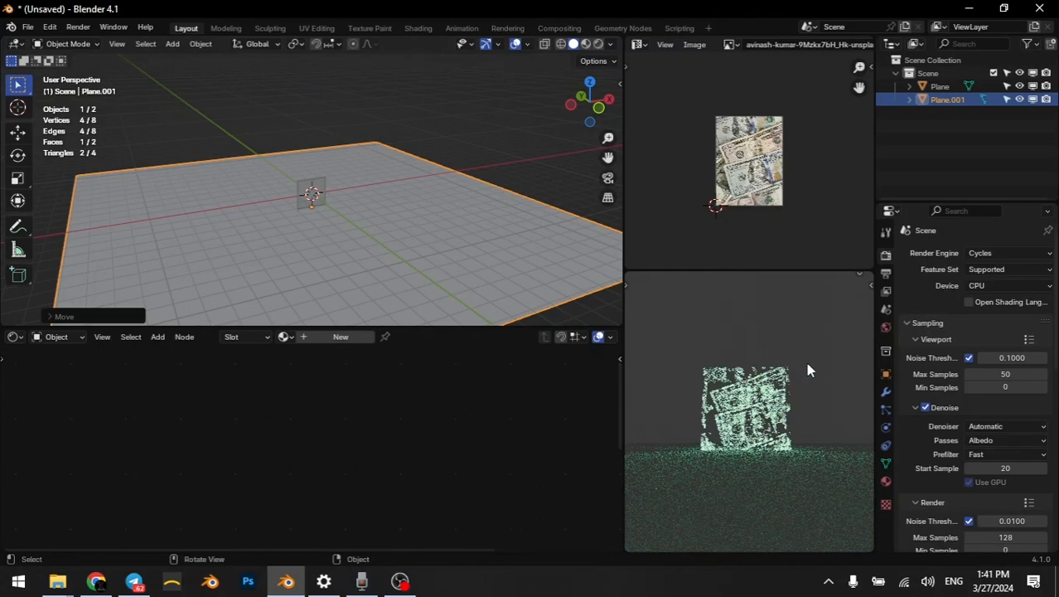
# Inspect the emissive image and its glow on the floor, and select the upright image plane.
pyautogui.scroll(6, 822, 411)
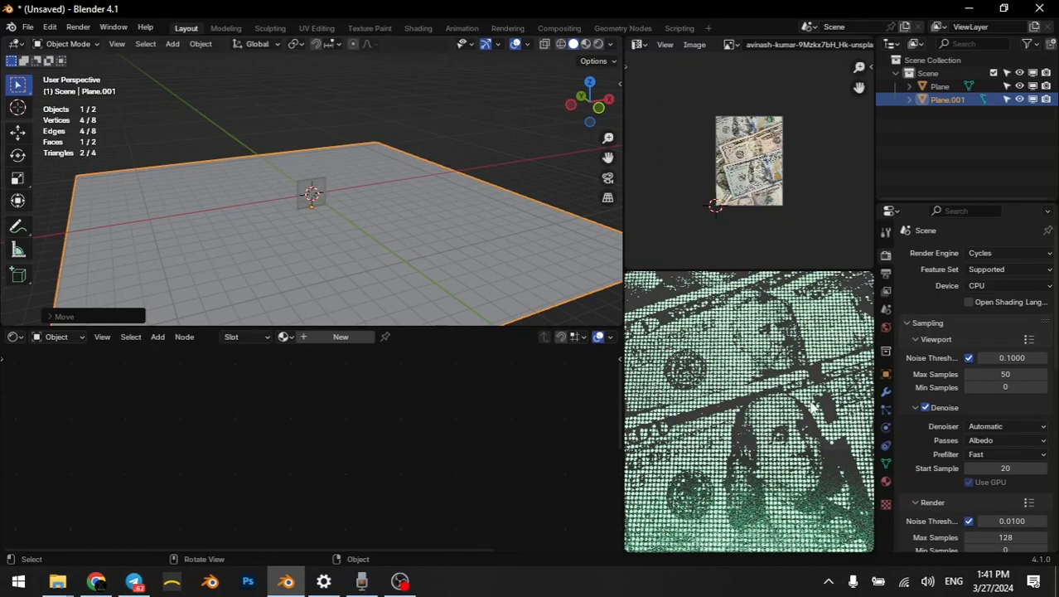
pyautogui.moveTo(812, 408); pyautogui.dragTo(724, 468, button='middle')
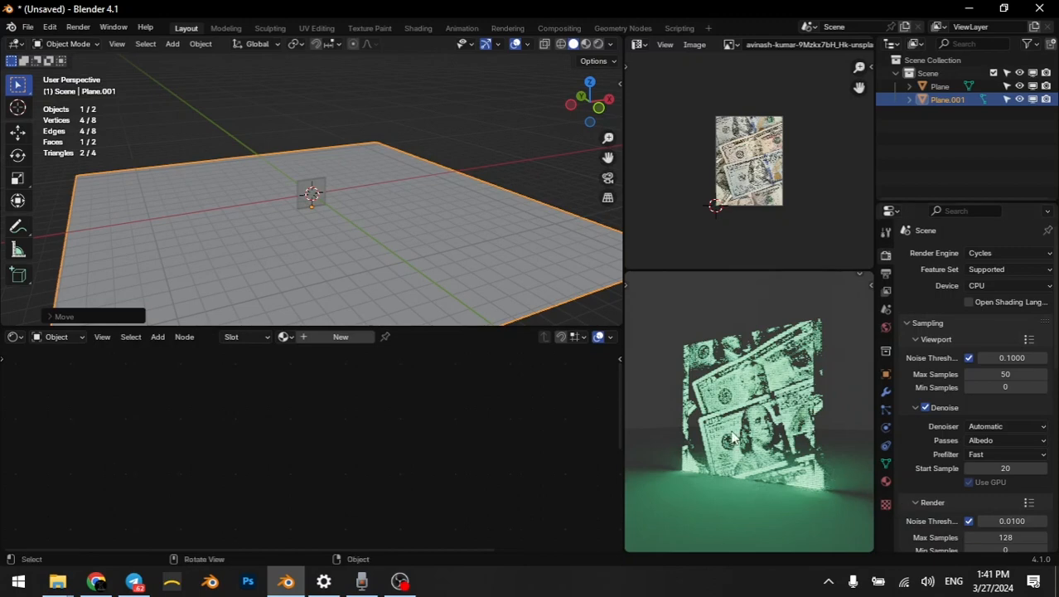
pyautogui.click(773, 411)
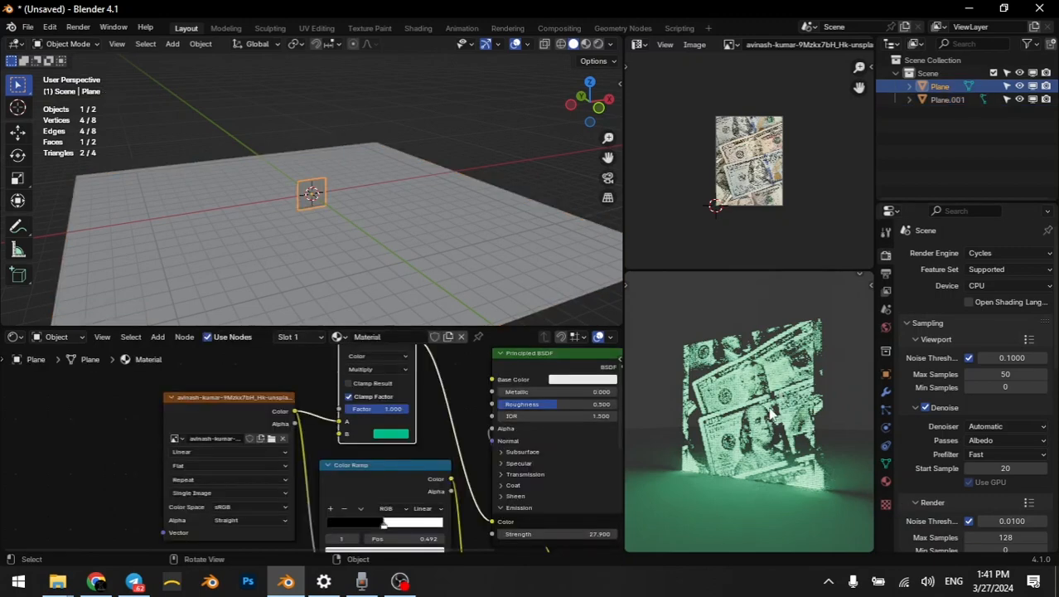